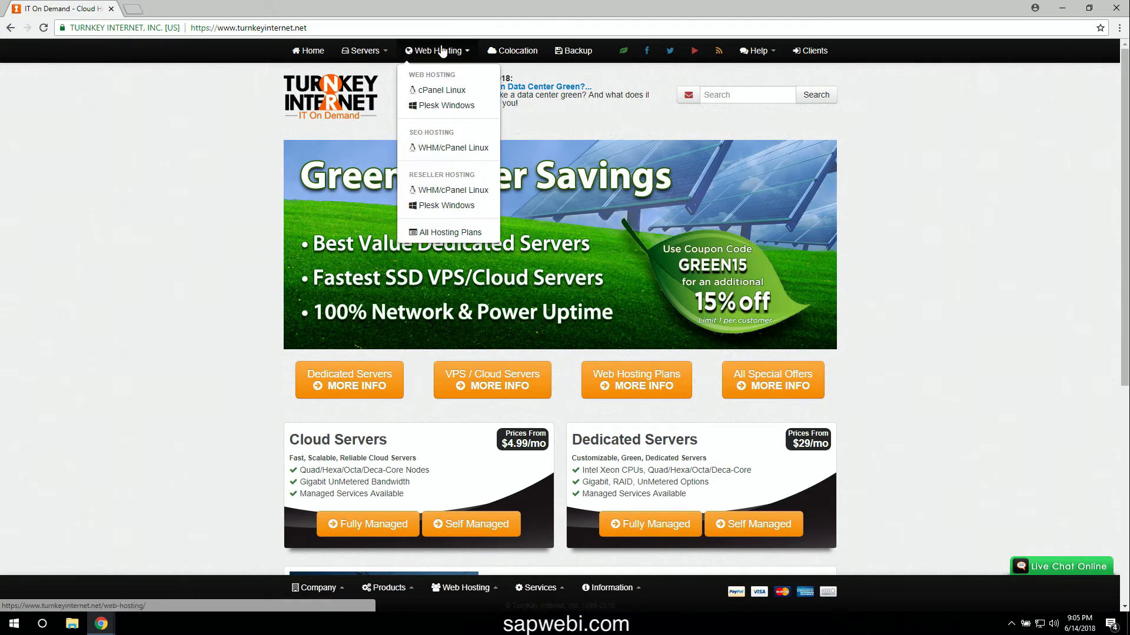
# - Go to TurnKey's Cloud/VPS Servers plans and choose Buy Now on the T80 plan
pyautogui.moveTo(366, 54)
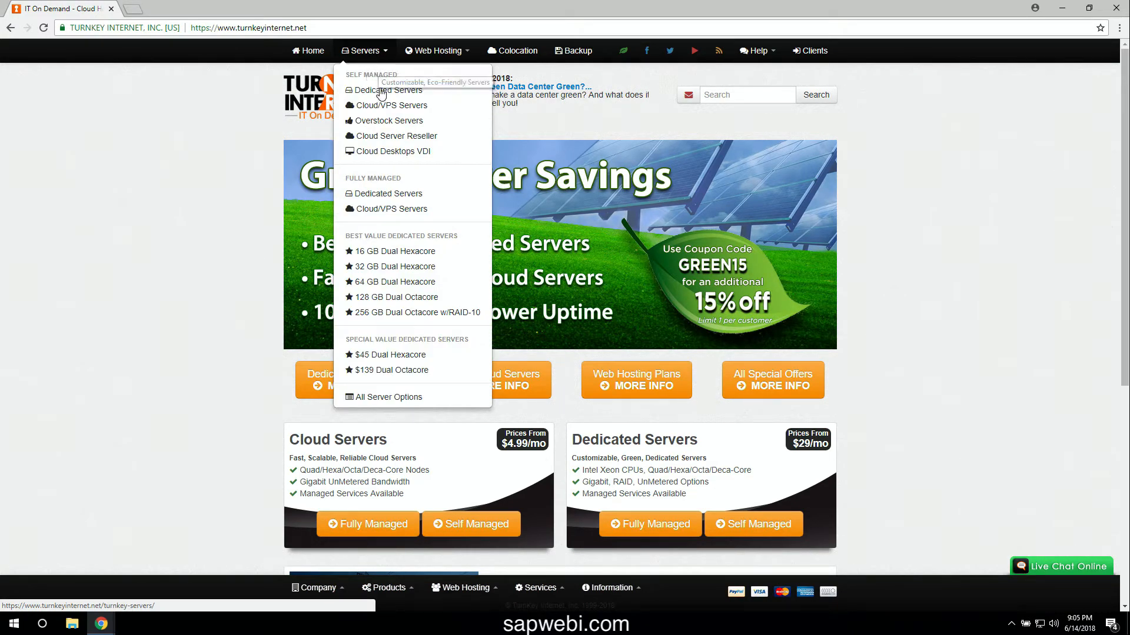
pyautogui.click(449, 110)
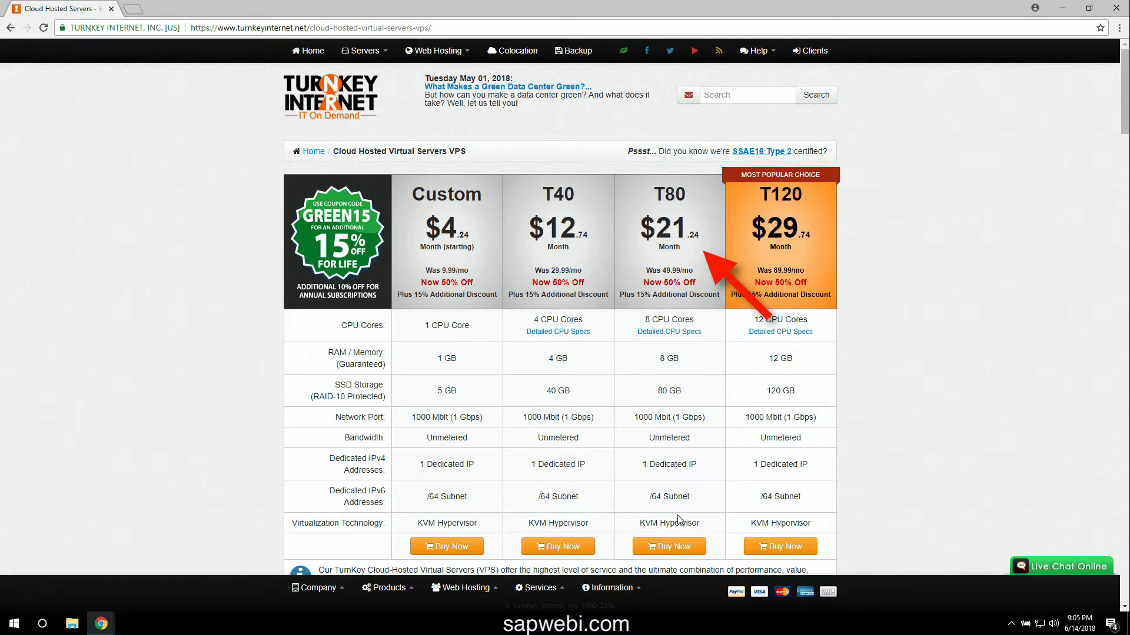
pyautogui.click(676, 548)
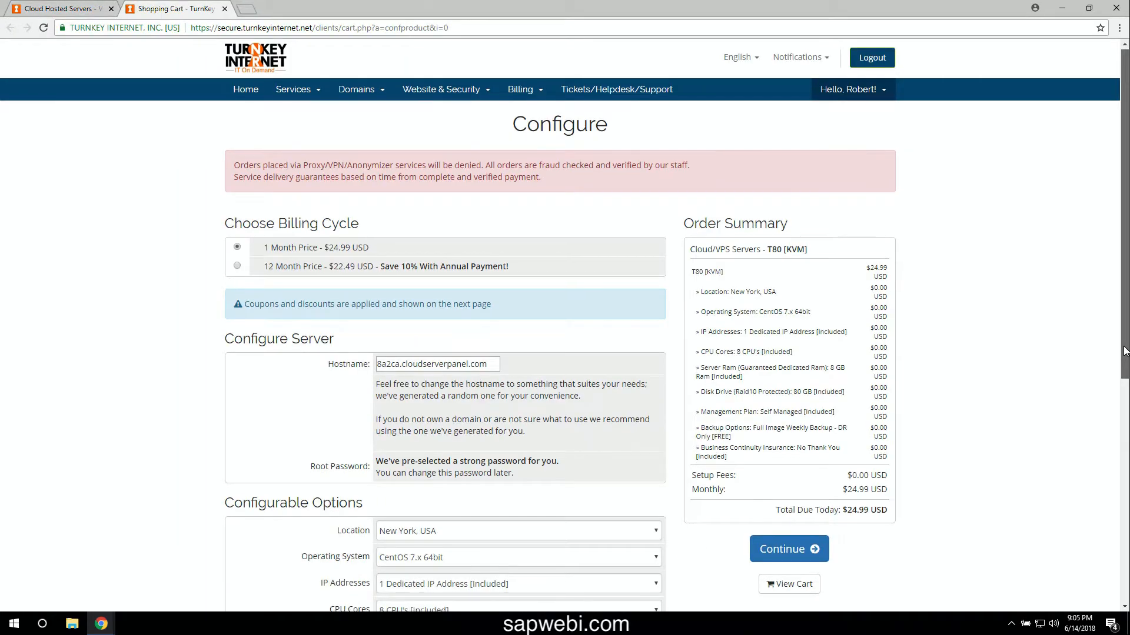
# - Pick Windows Server 2016 Standard 64bit - Evaluation Edition from the Operating System dropdown
pyautogui.scroll(-1, 1124, 350)
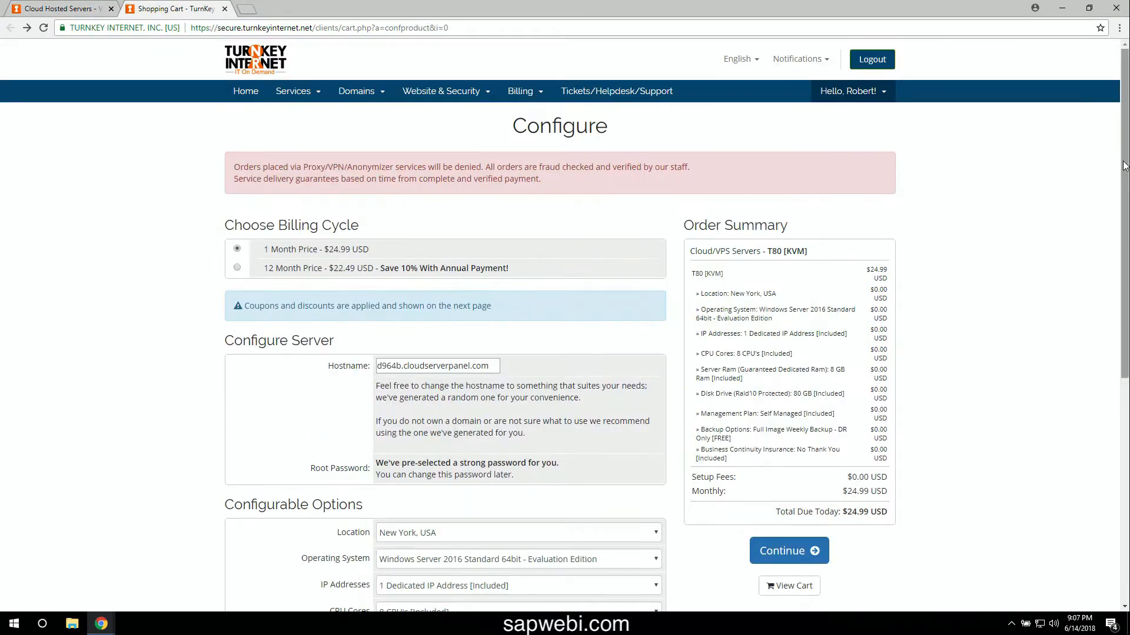
pyautogui.scroll(-1, 1124, 265)
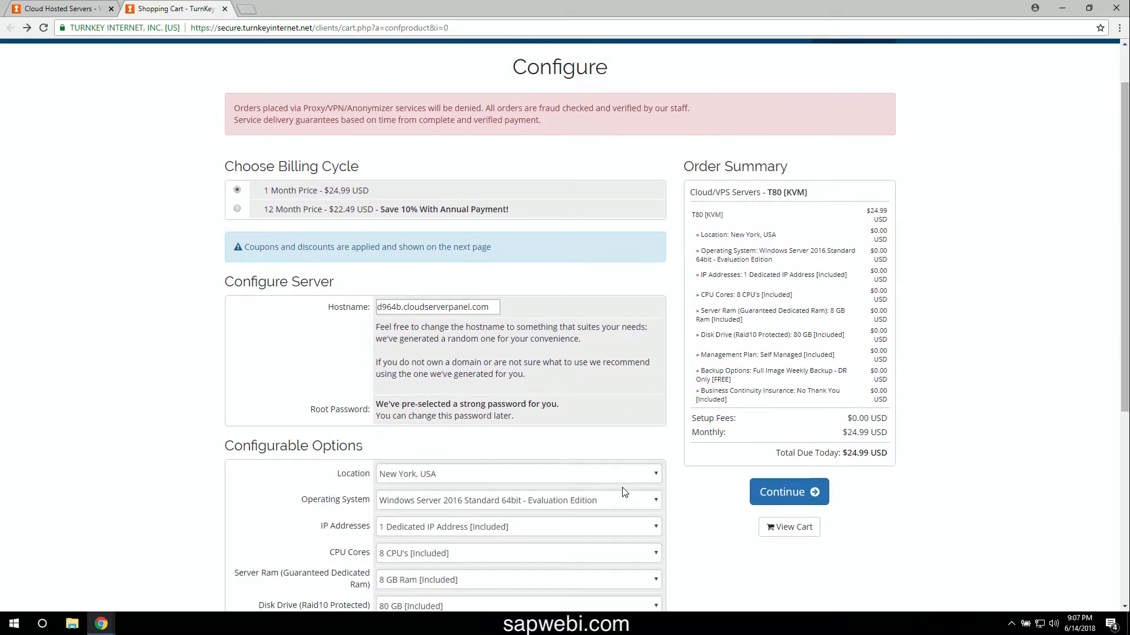
pyautogui.click(635, 501)
pyautogui.scroll(2, 662, 354)
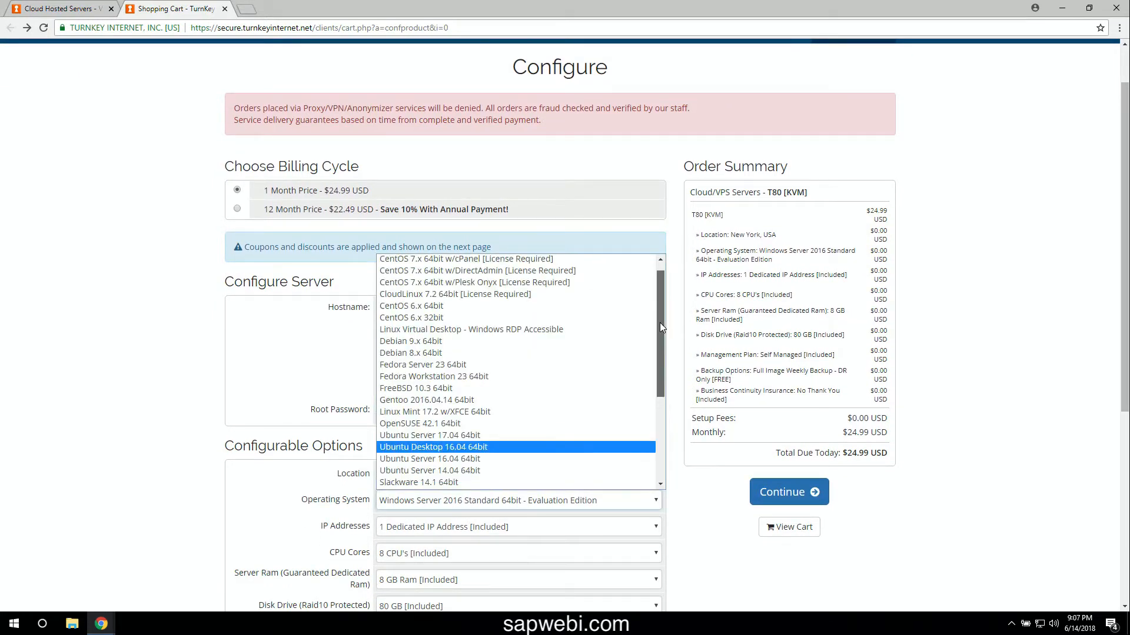
pyautogui.click(573, 252)
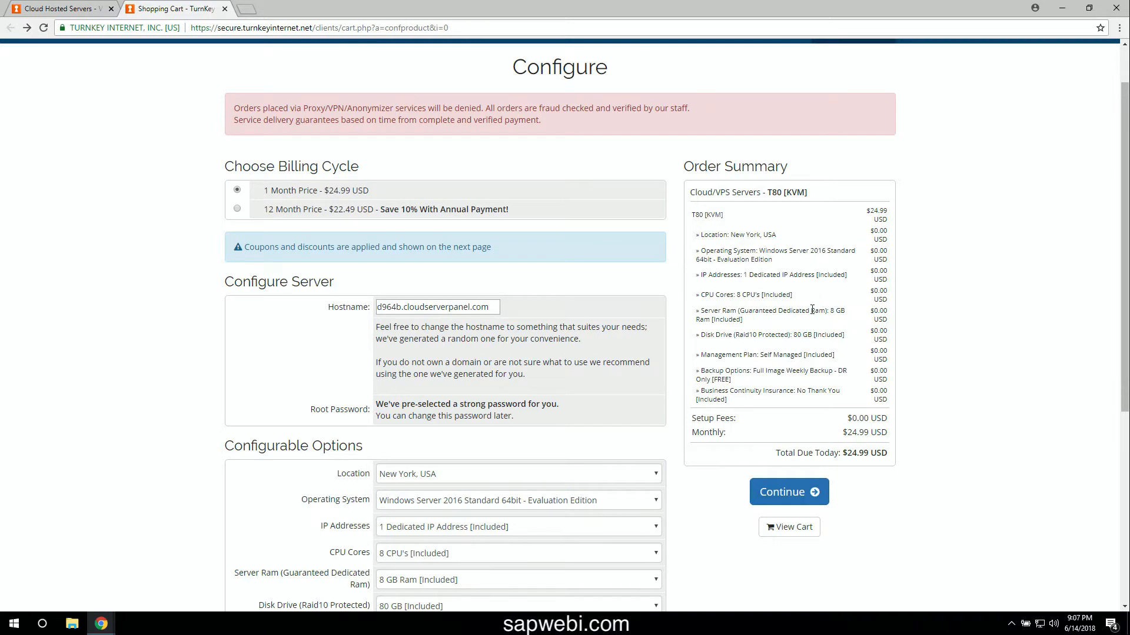
pyautogui.click(465, 439)
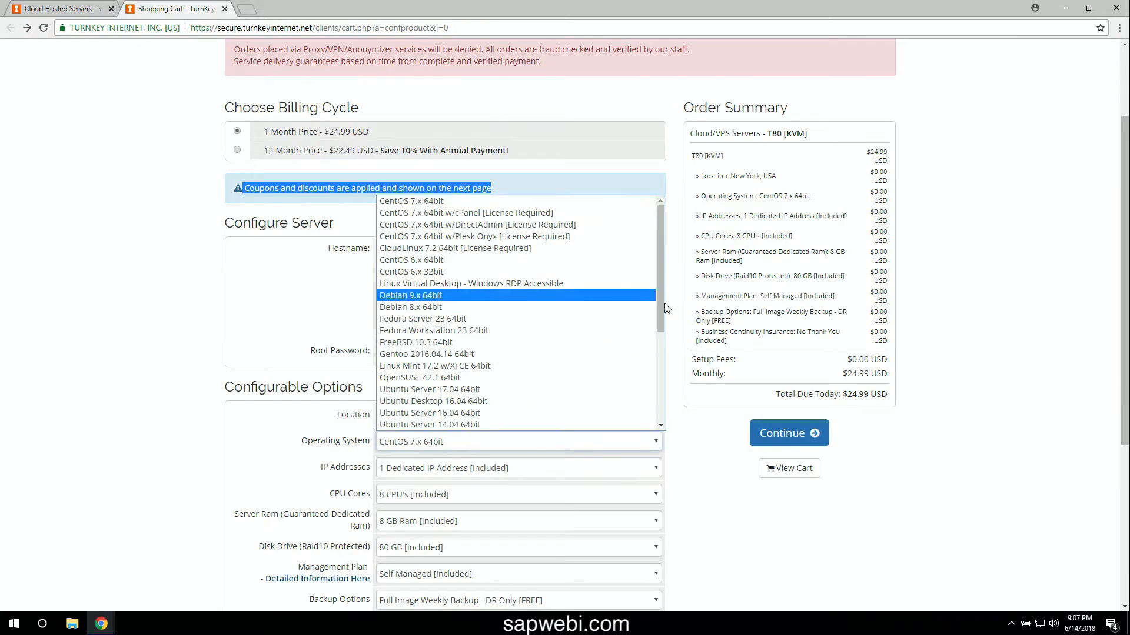
pyautogui.moveTo(662, 305); pyautogui.dragTo(660, 352)
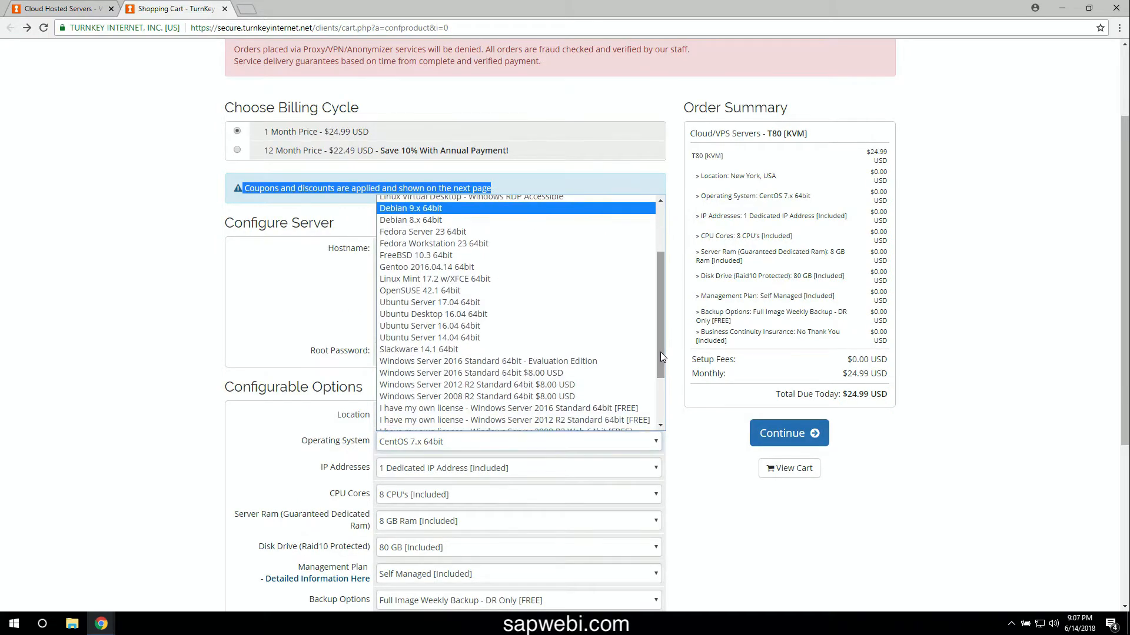
pyautogui.click(608, 363)
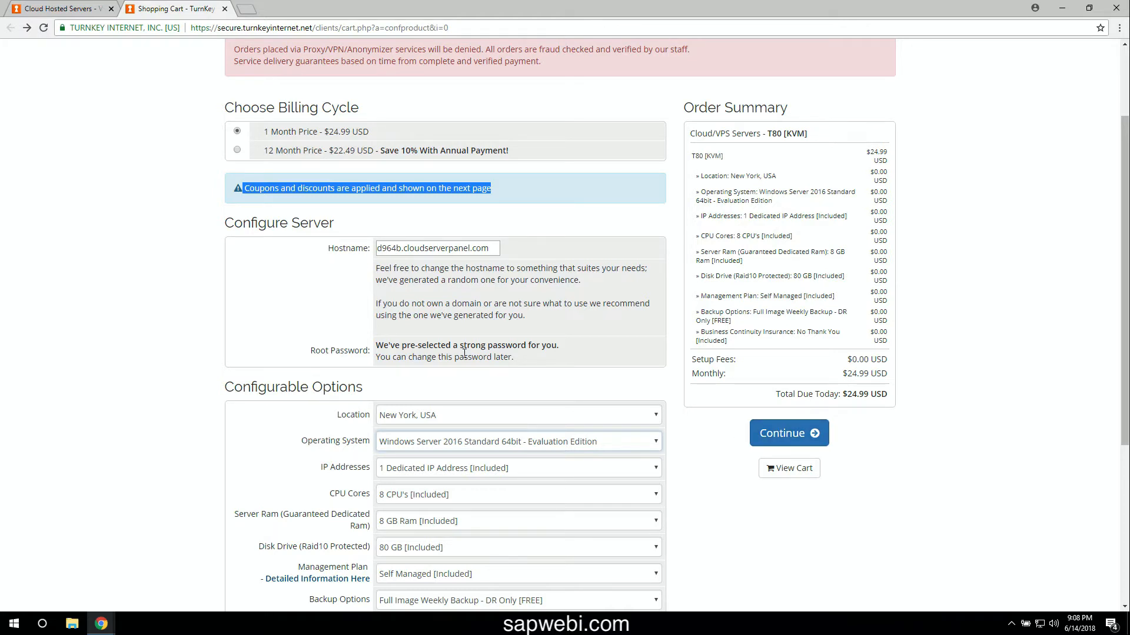
# - Continue to the cart review and clear the saved card's CVV/CVC2 security code
pyautogui.click(815, 436)
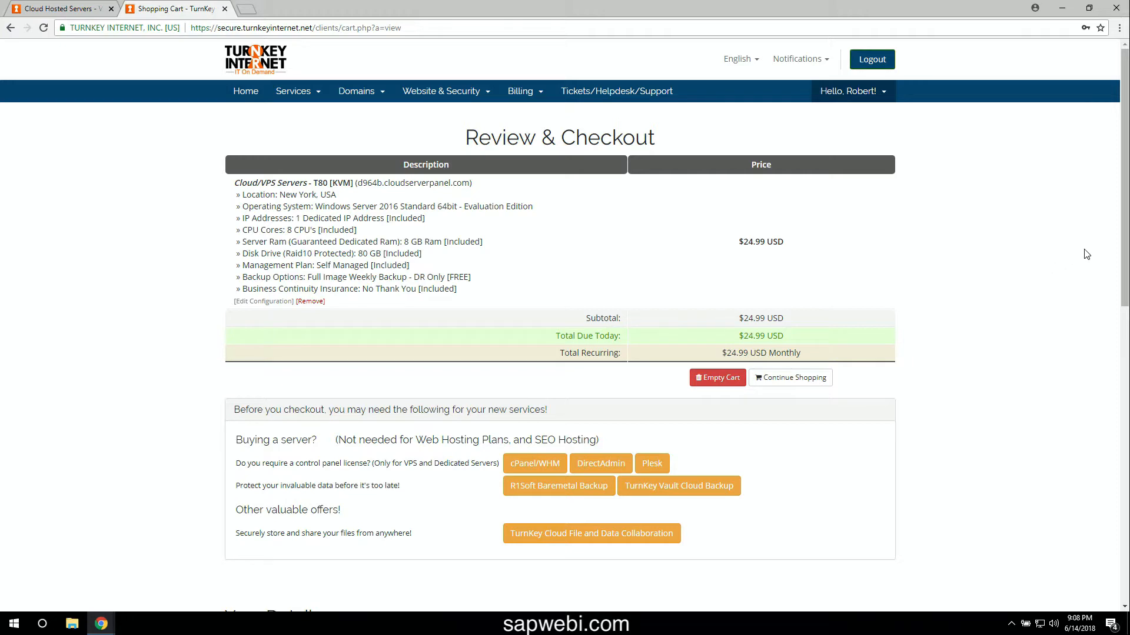
pyautogui.moveTo(1124, 248); pyautogui.dragTo(1124, 474)
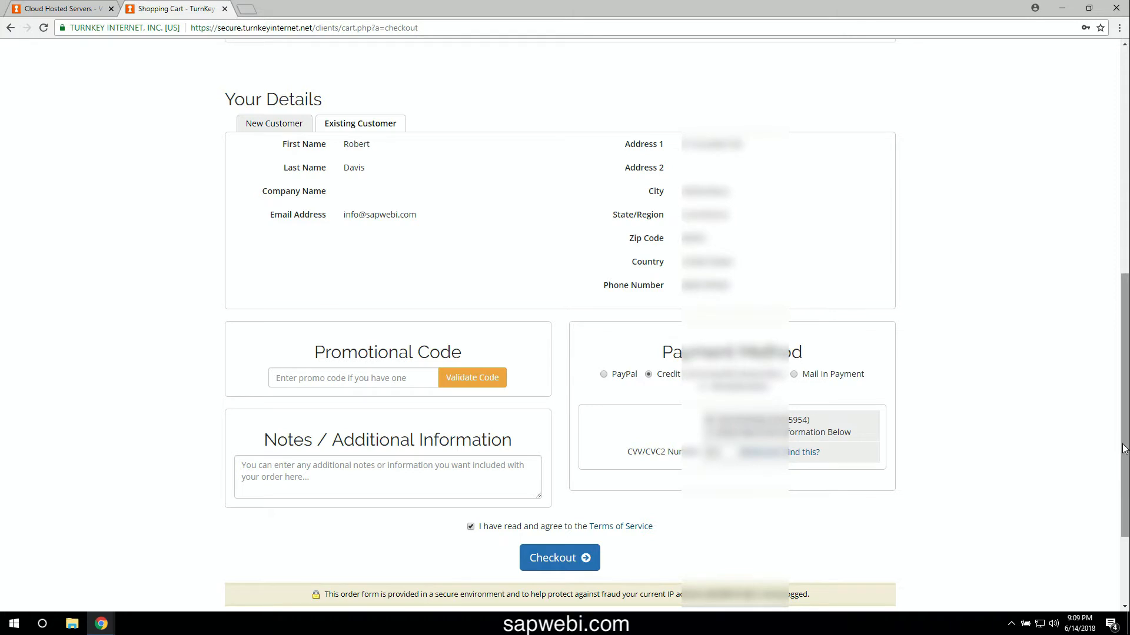
pyautogui.moveTo(1124, 444); pyautogui.dragTo(1123, 431)
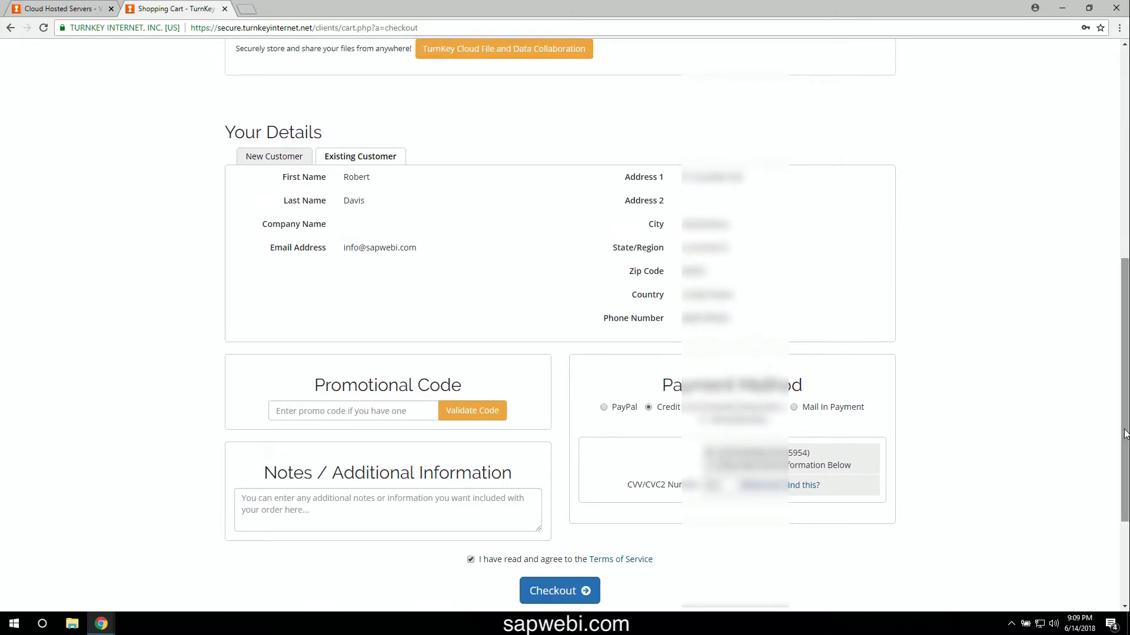
pyautogui.doubleClick(715, 490)
pyautogui.press('BackSpace')
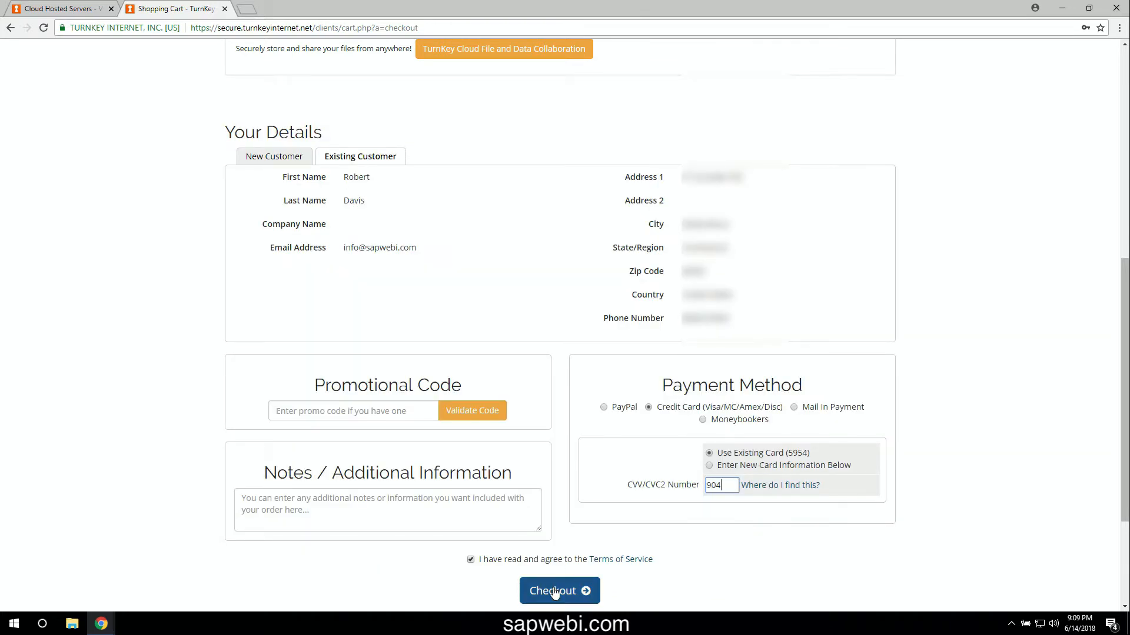
# - Submit the T80 order at checkout and finish Cardinal Commerce payer authentication
pyautogui.click(554, 592)
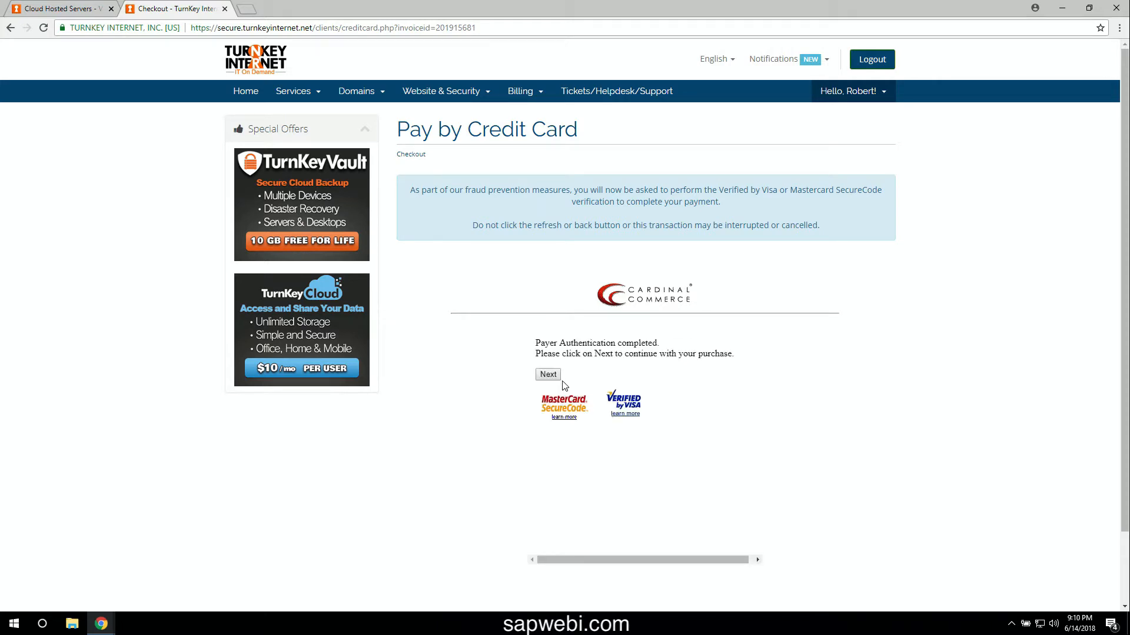
pyautogui.click(554, 378)
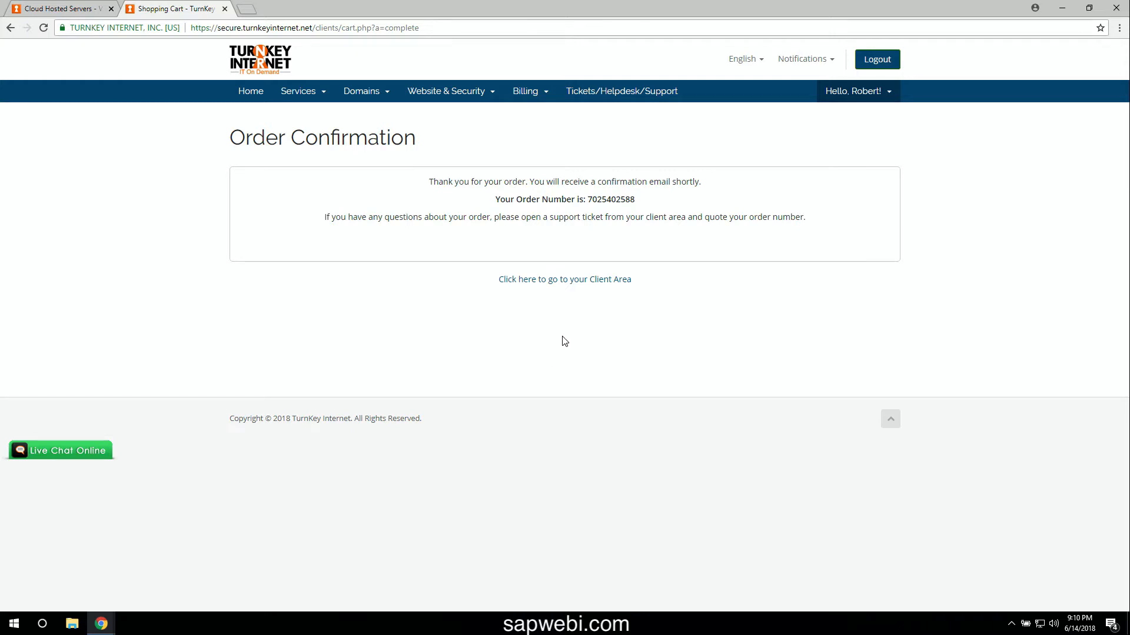
# - From the Client Area, open the Cloud/VPS Servers - T80 [KVM] product page and reload it
pyautogui.click(570, 280)
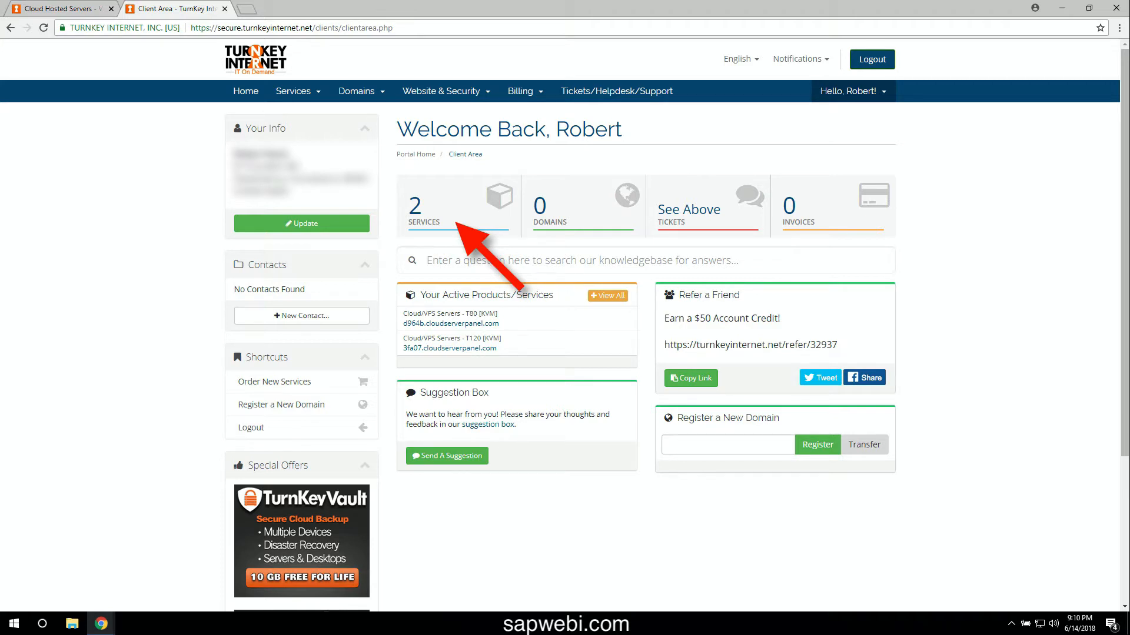
pyautogui.click(516, 321)
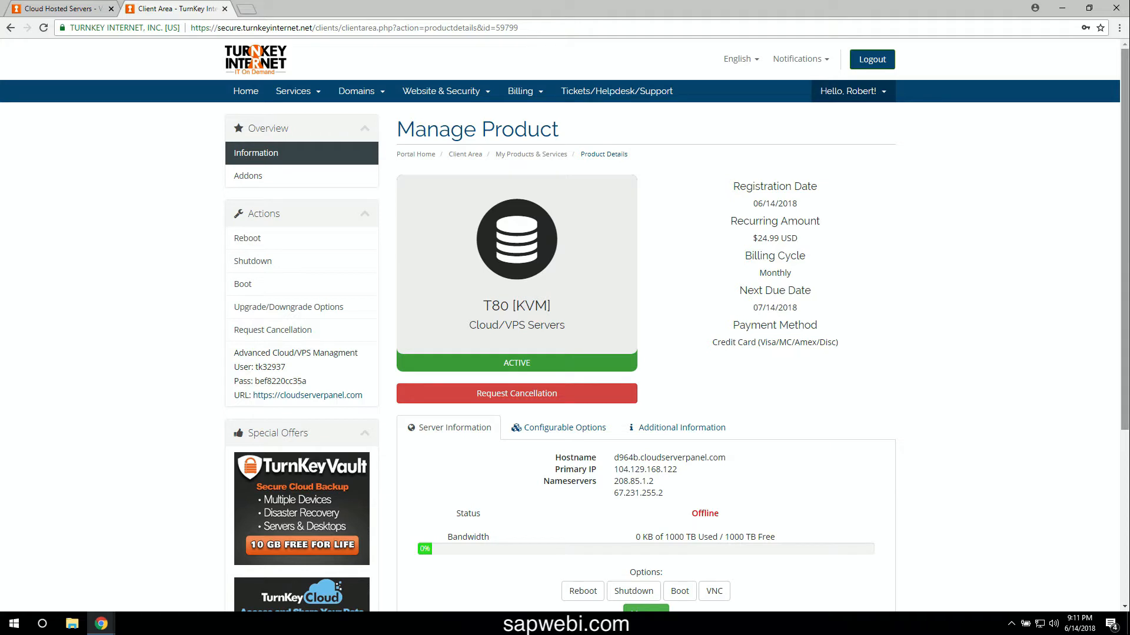
pyautogui.click(45, 28)
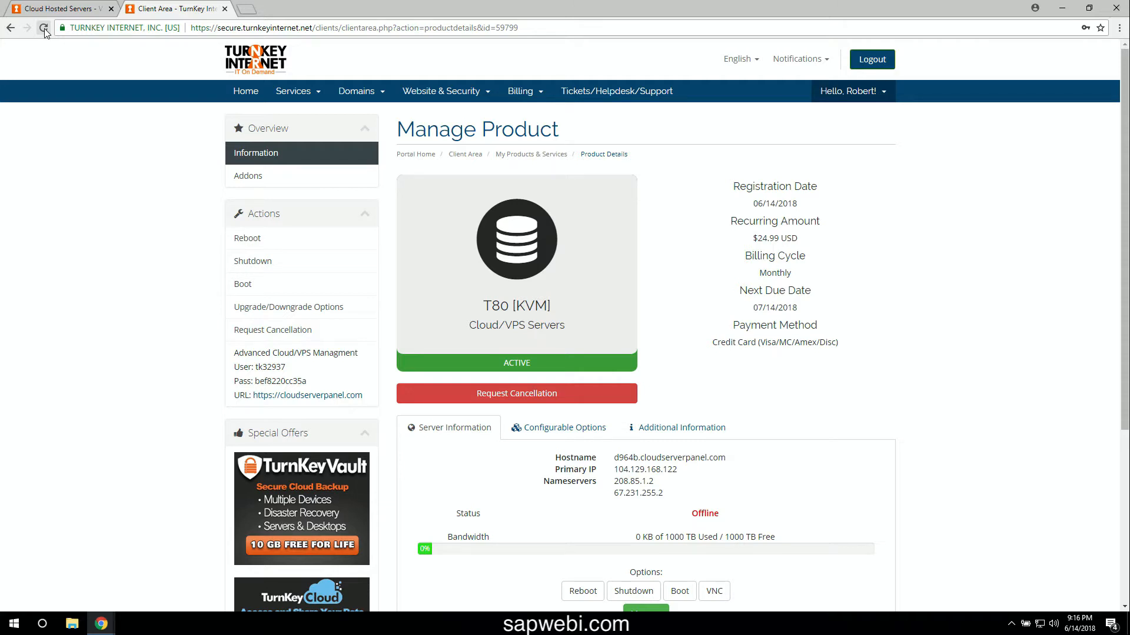
# - Reload until the server reads Online, select its Primary IP, and show the root password under Additional Information
pyautogui.click(43, 29)
pyautogui.moveTo(680, 469); pyautogui.dragTo(612, 470)
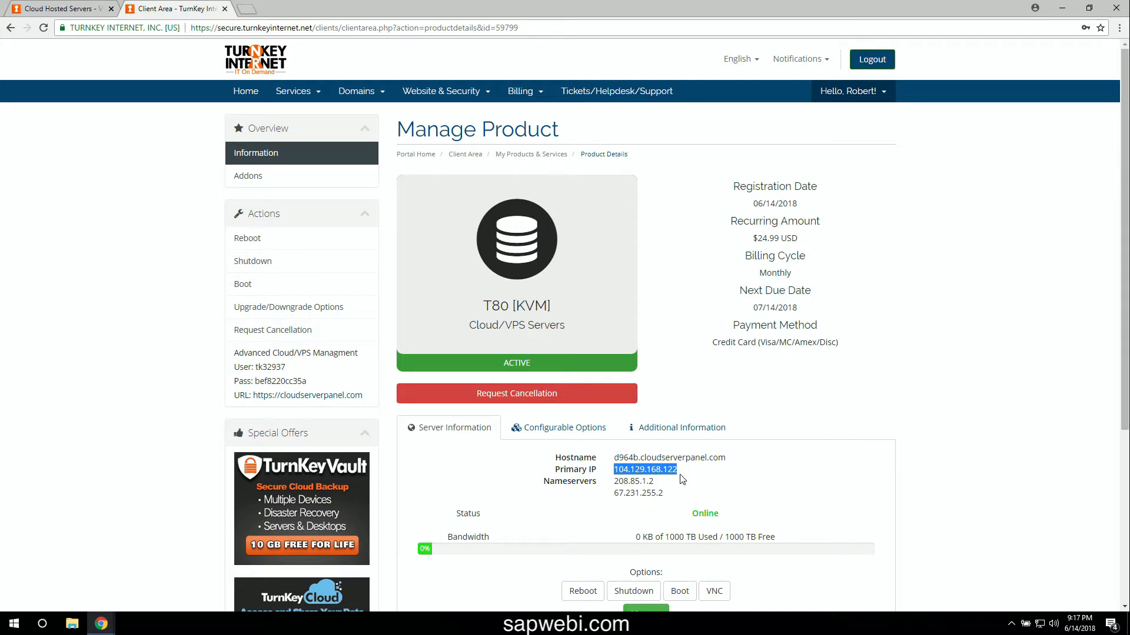
pyautogui.click(659, 436)
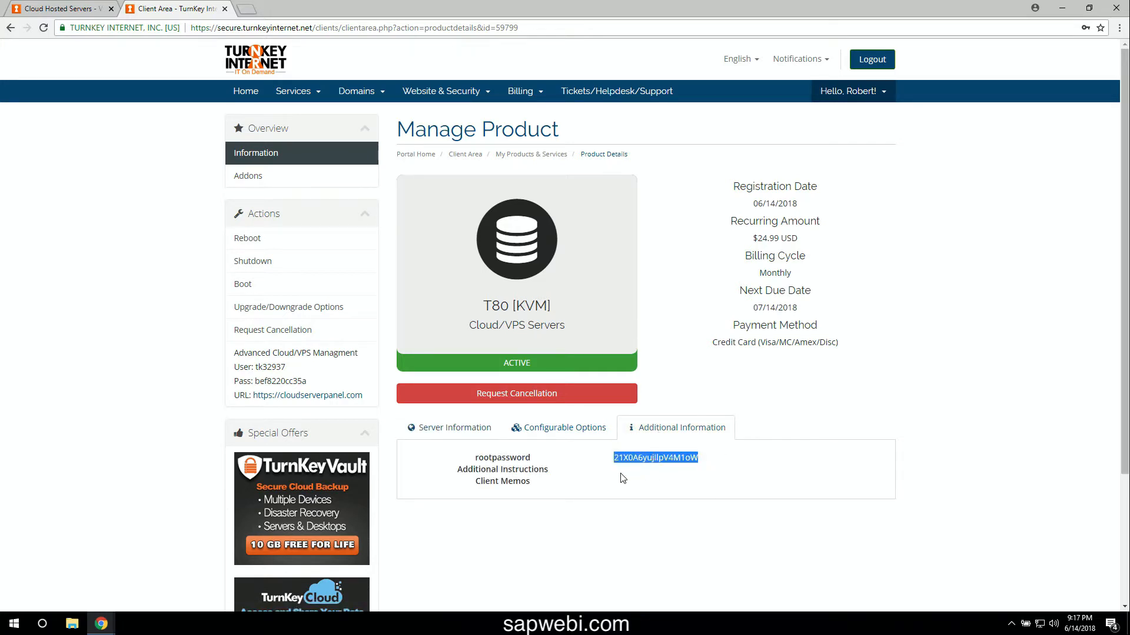
# - Paste the root password into a new Notepad note, check an ambiguous letter, and minimize Notepad
pyautogui.click(14, 624)
pyautogui.write('notepad')
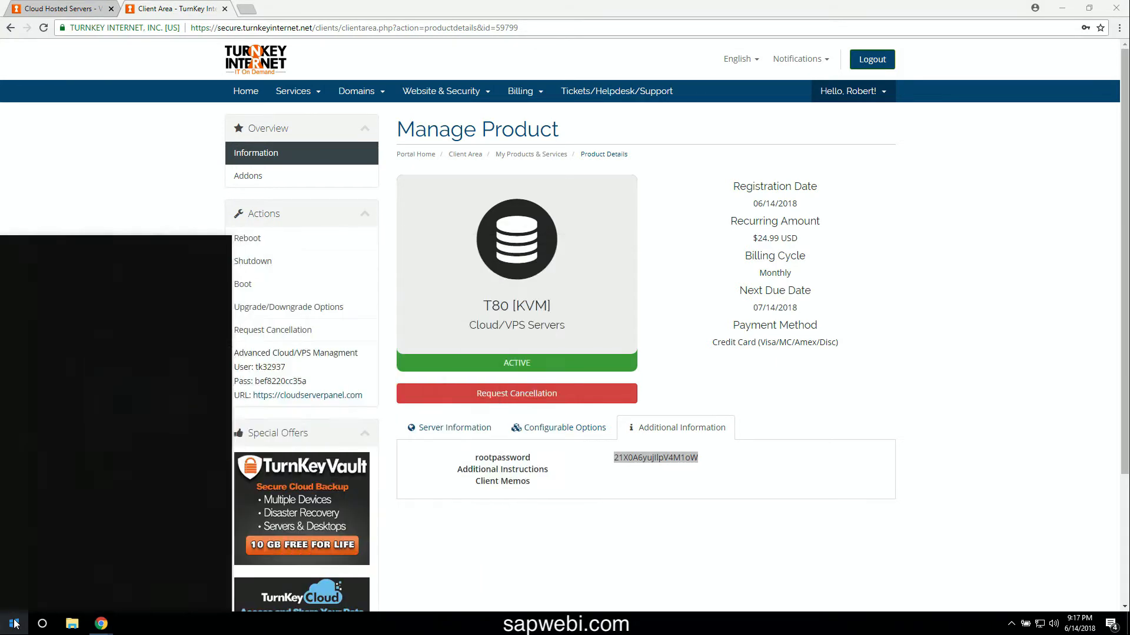
pyautogui.press('Return')
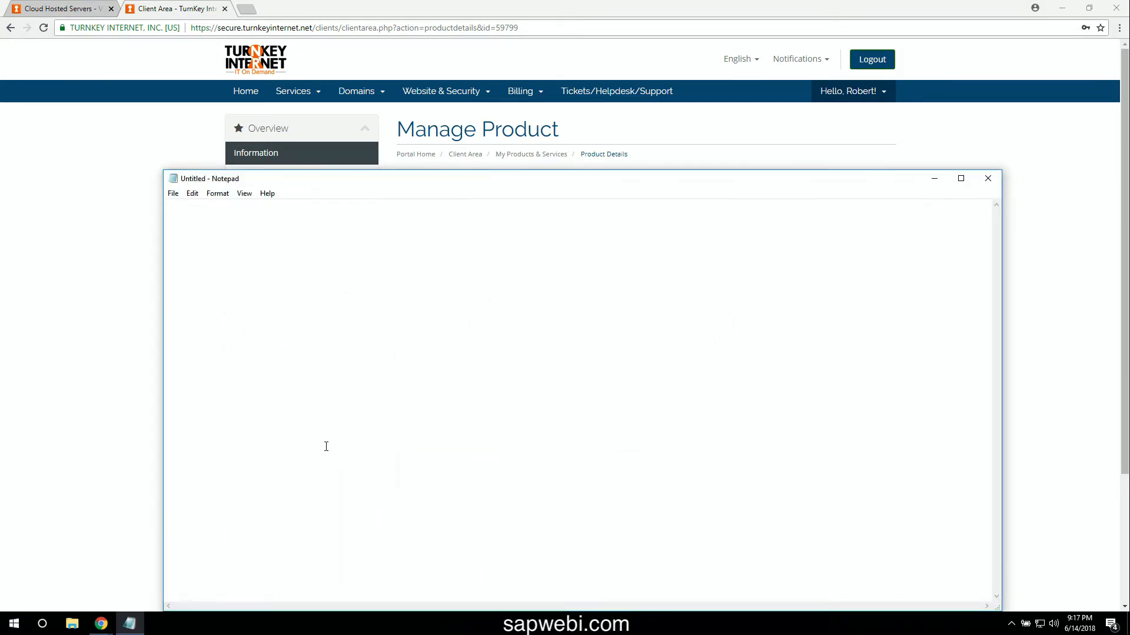
pyautogui.hotkey('ctrl', 'v')
pyautogui.moveTo(219, 205); pyautogui.dragTo(209, 205)
pyautogui.click(247, 216)
pyautogui.click(934, 179)
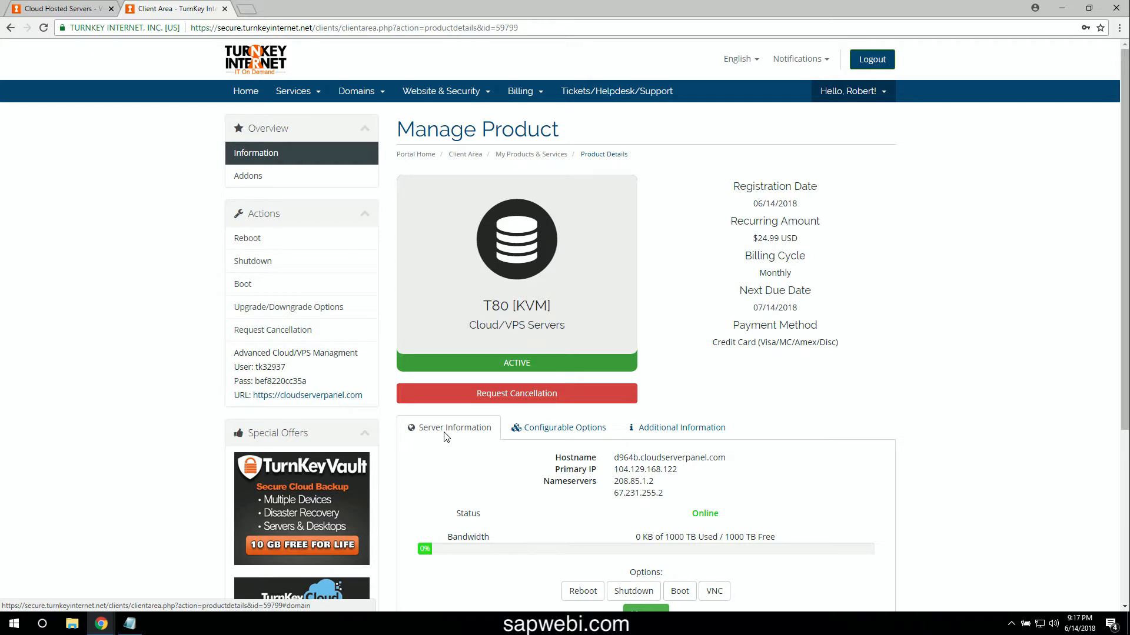
# - Launch Remote Desktop Connection and enter 104.129.168.122 as the computer address
pyautogui.click(18, 626)
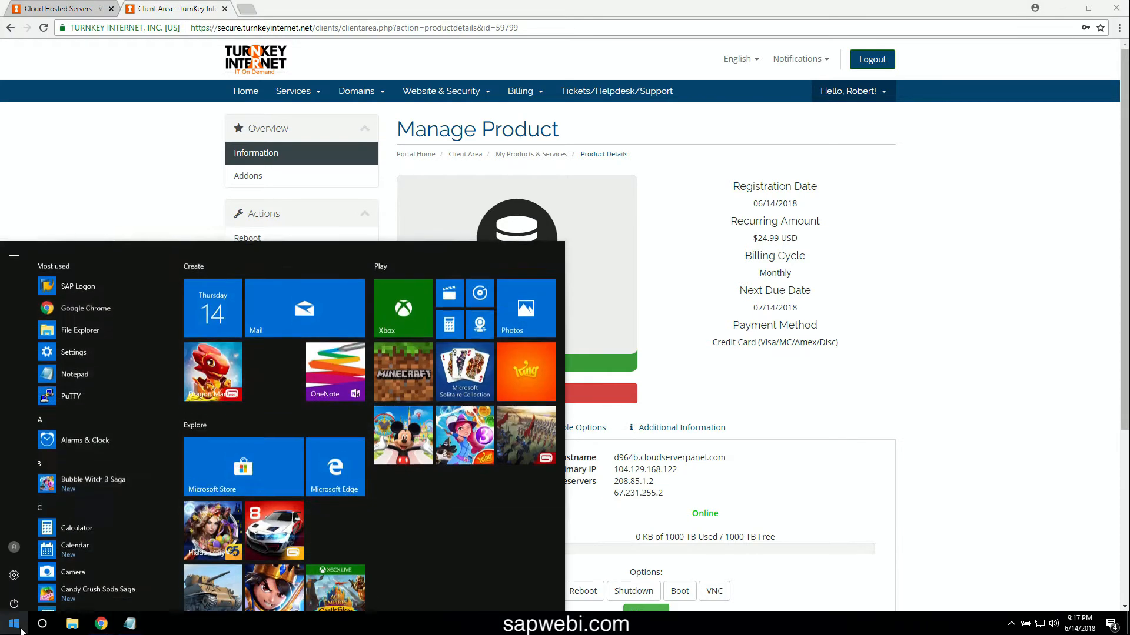
pyautogui.write('remote')
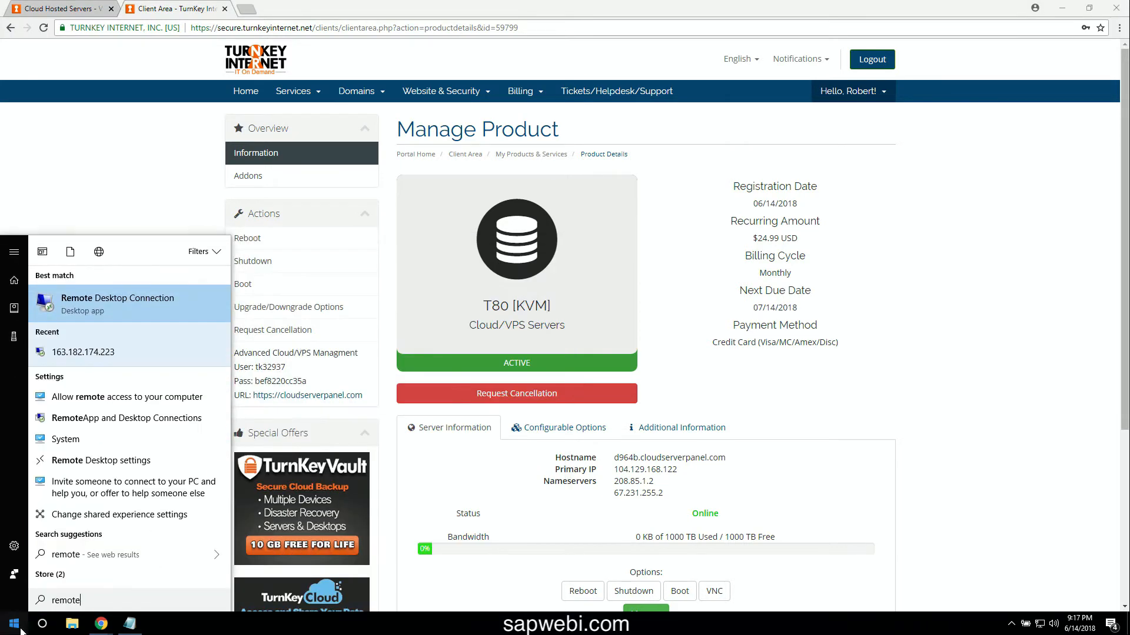
pyautogui.click(128, 298)
pyautogui.press('BackSpace')
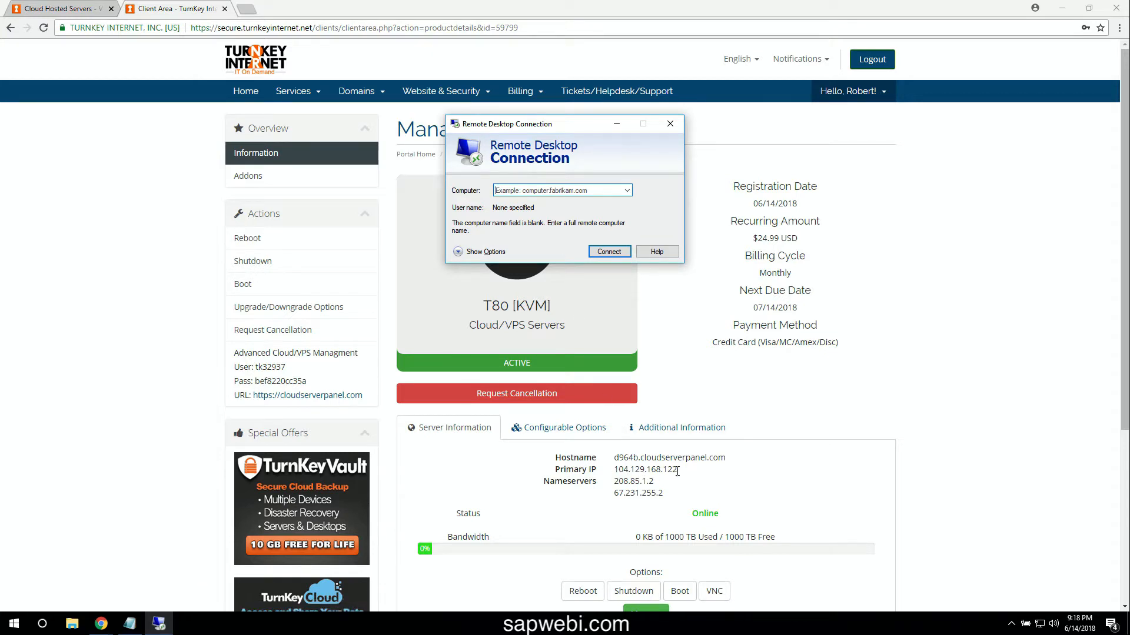
pyautogui.click(539, 192)
pyautogui.write('1')
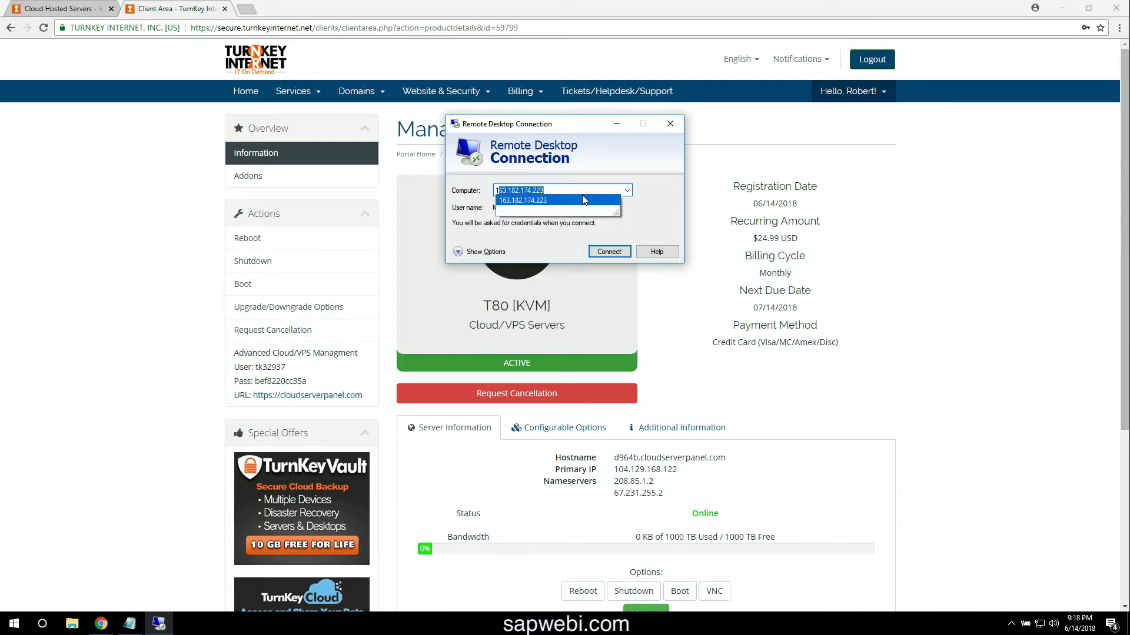
pyautogui.write('04')
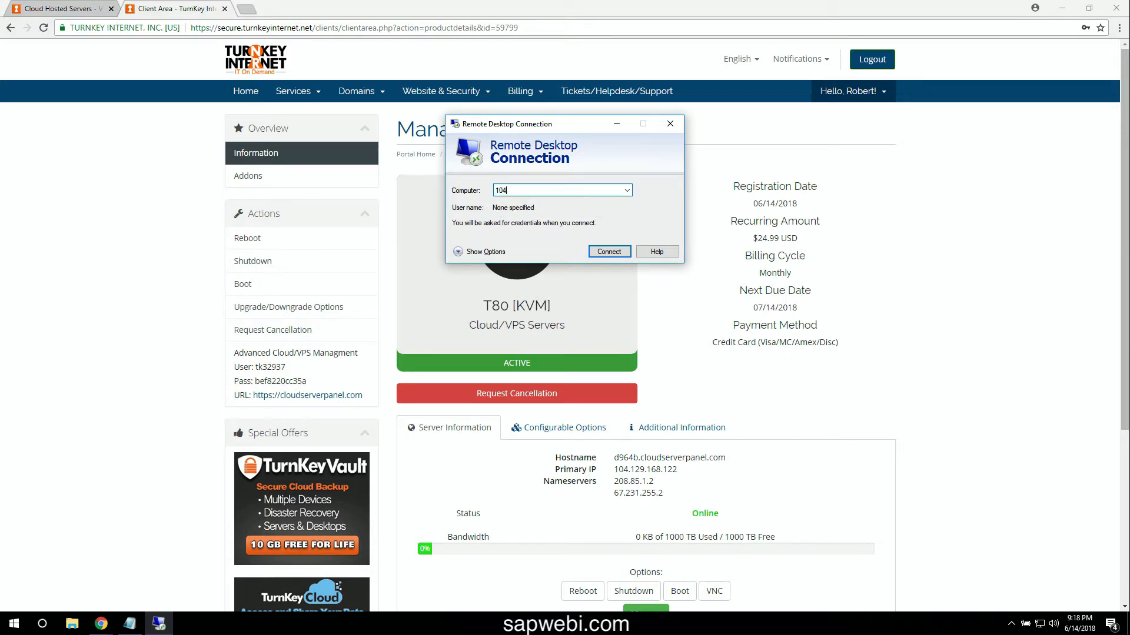
pyautogui.write('.129.168.122')
# - Connect and choose a different account with the user name administrator
pyautogui.click(615, 253)
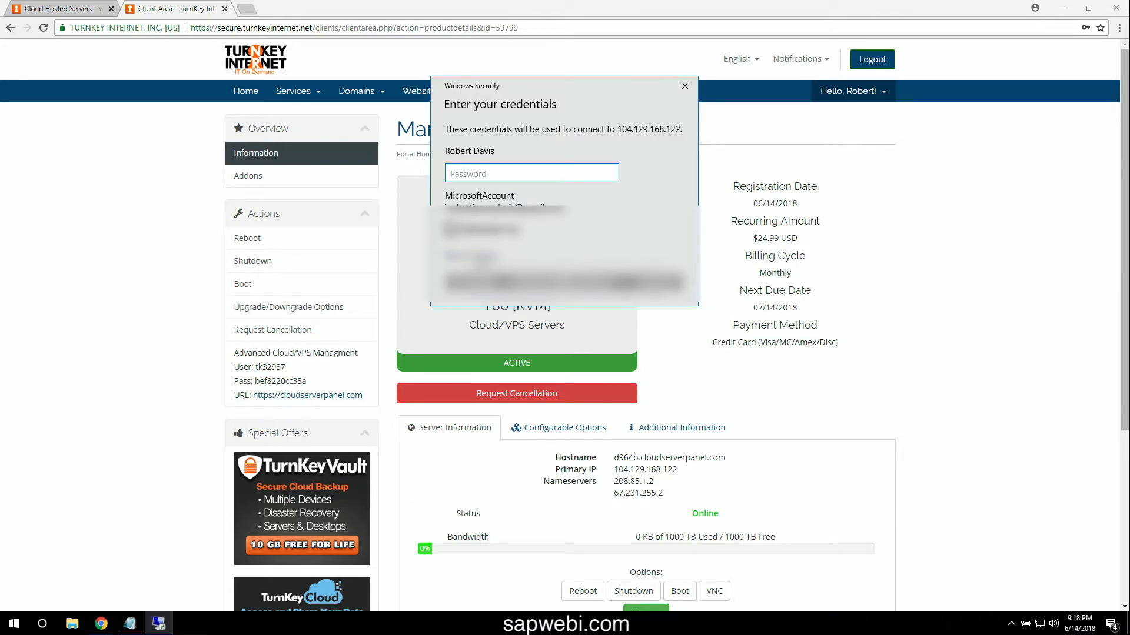
pyautogui.click(479, 257)
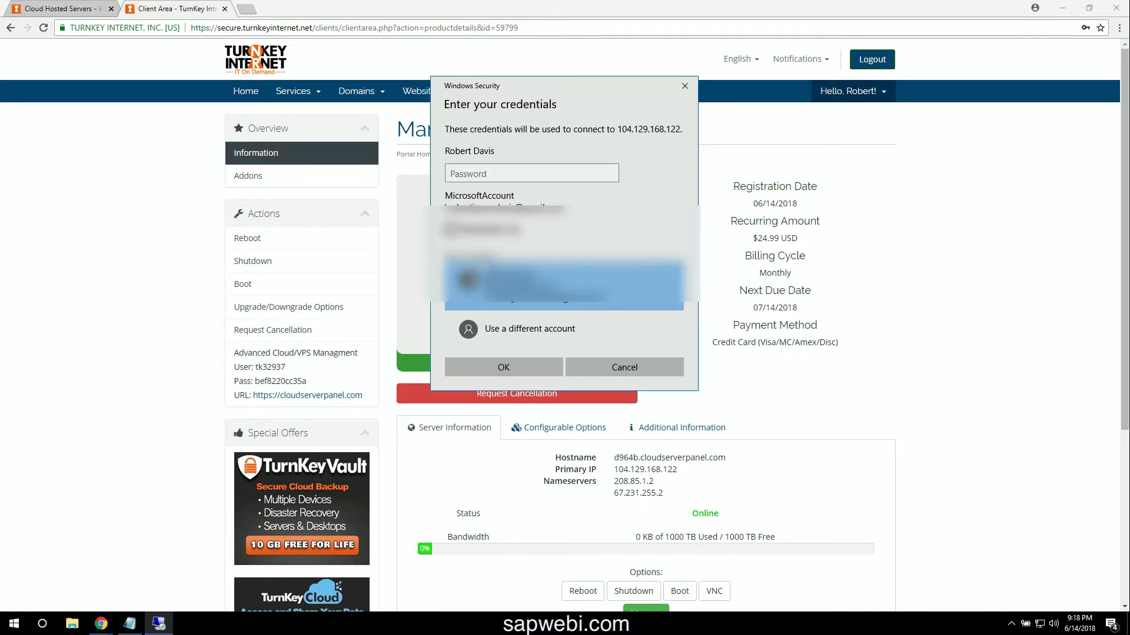
pyautogui.click(510, 331)
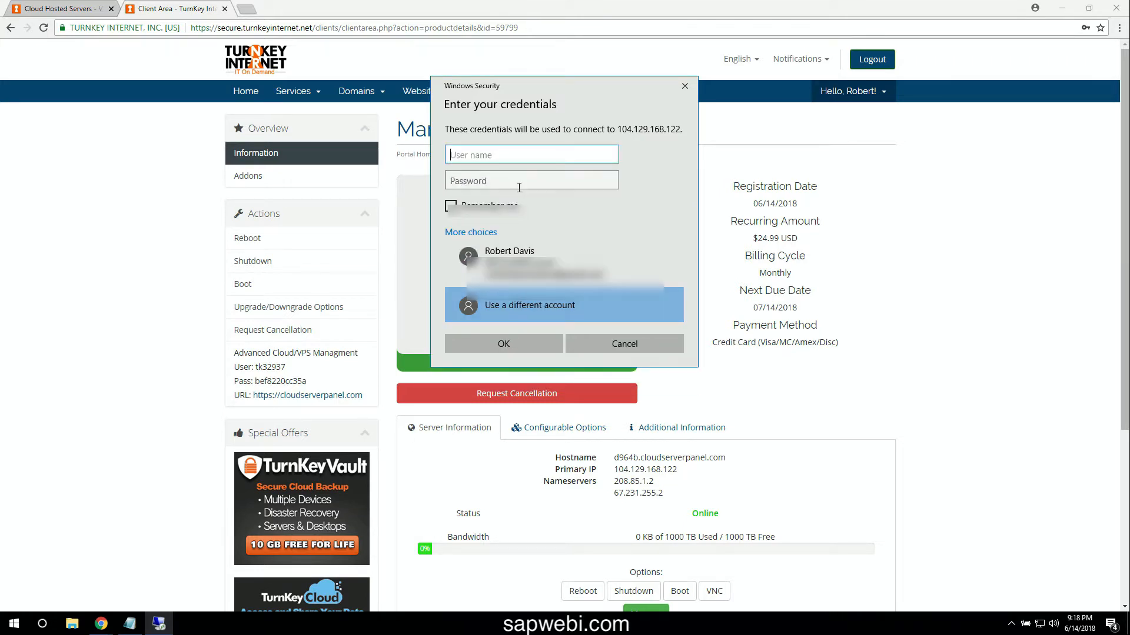
pyautogui.write('ad')
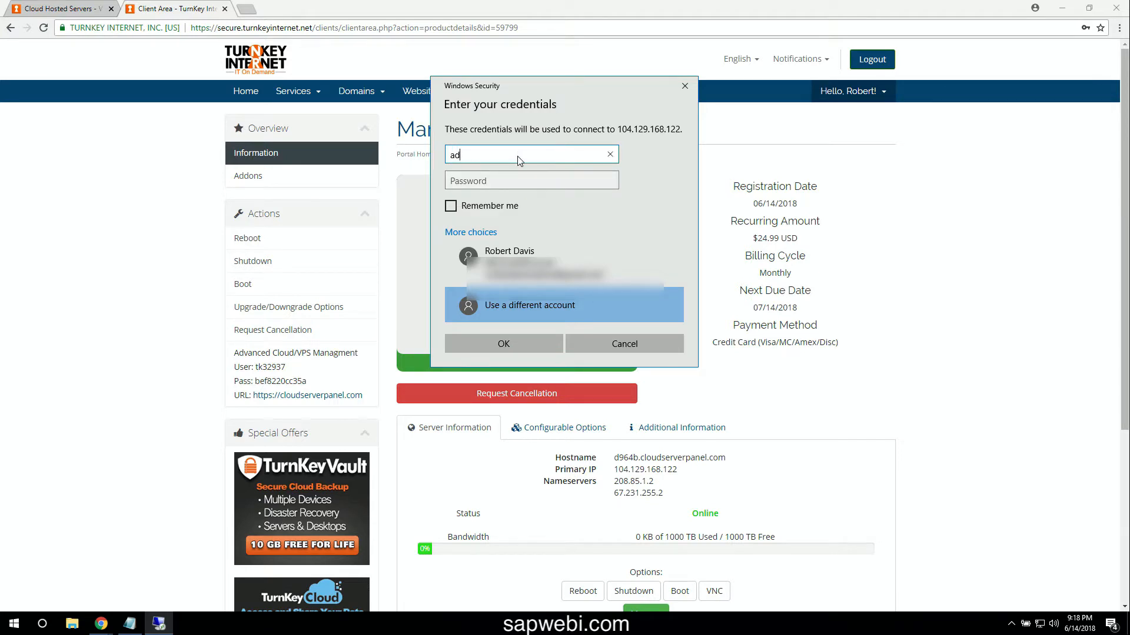
pyautogui.write('ministrator')
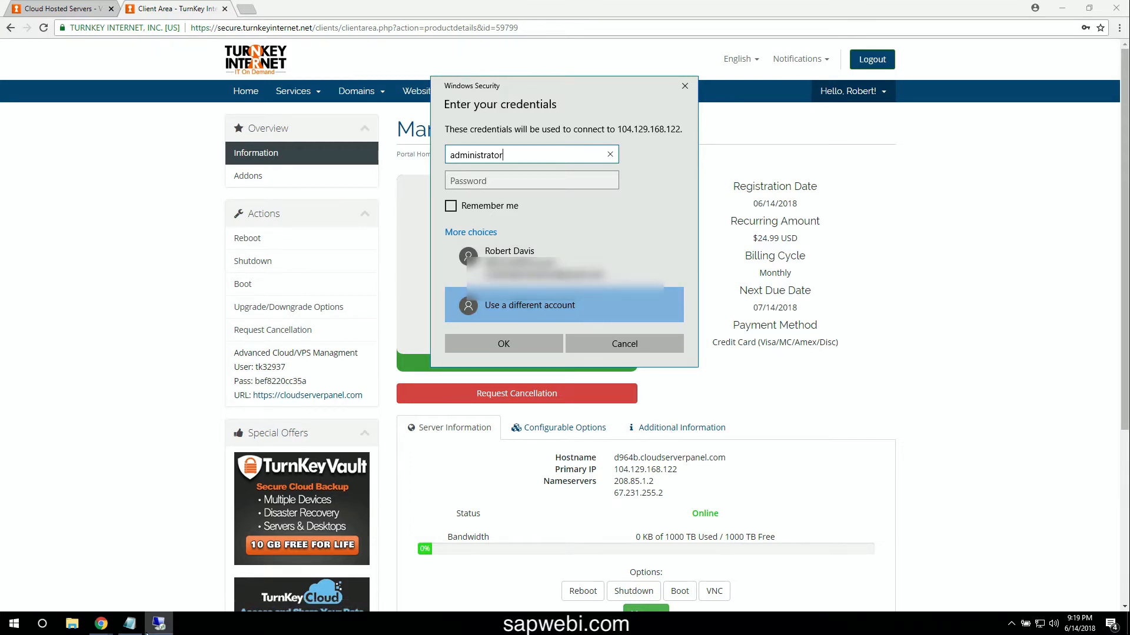
# - Paste the password saved in Notepad, submit the credentials, and tick Don't ask me again
pyautogui.click(131, 623)
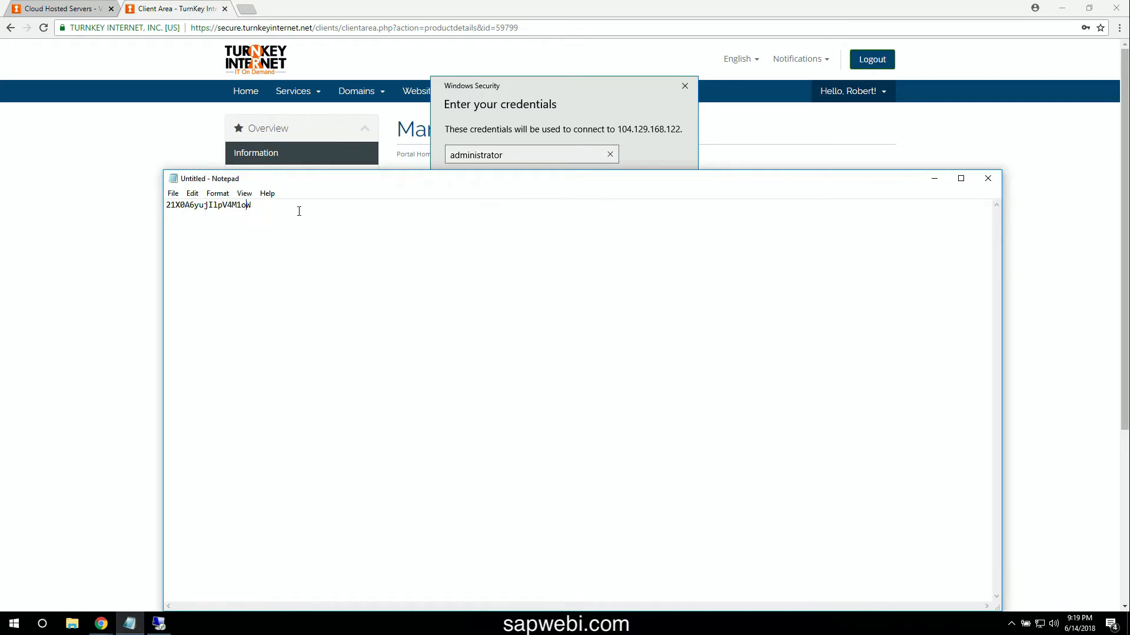
pyautogui.doubleClick(208, 206)
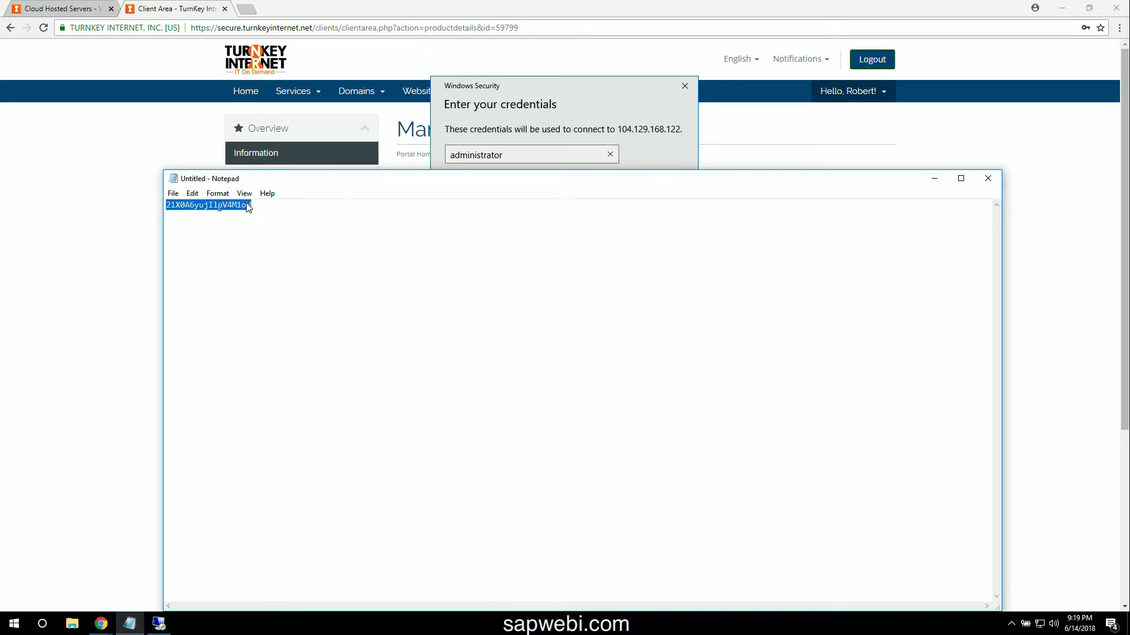
pyautogui.click(588, 118)
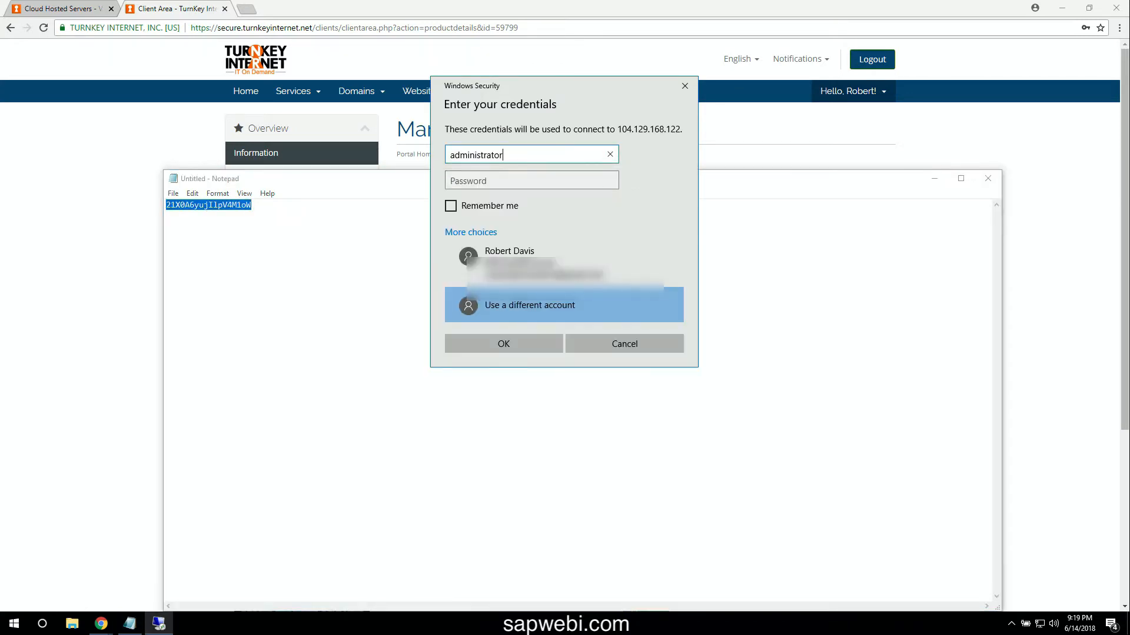
pyautogui.click(542, 180)
pyautogui.hotkey('ctrl', 'v')
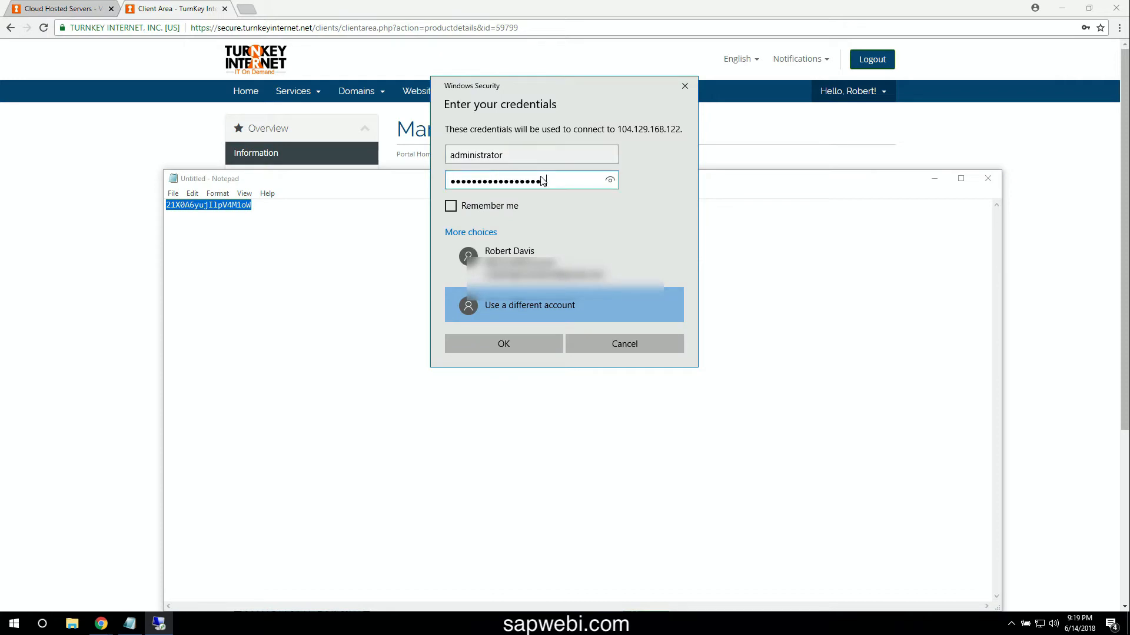
pyautogui.click(505, 345)
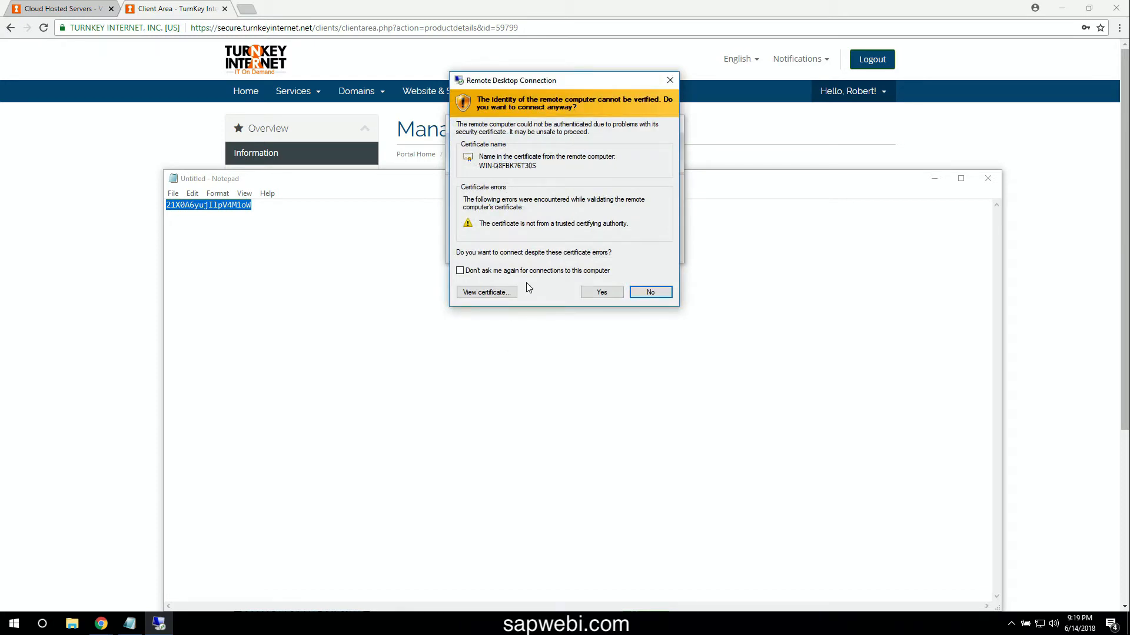
pyautogui.click(537, 272)
# - Accept the certificate warning, decline network discovery, and bring up Server Manager's Dashboard
pyautogui.click(600, 294)
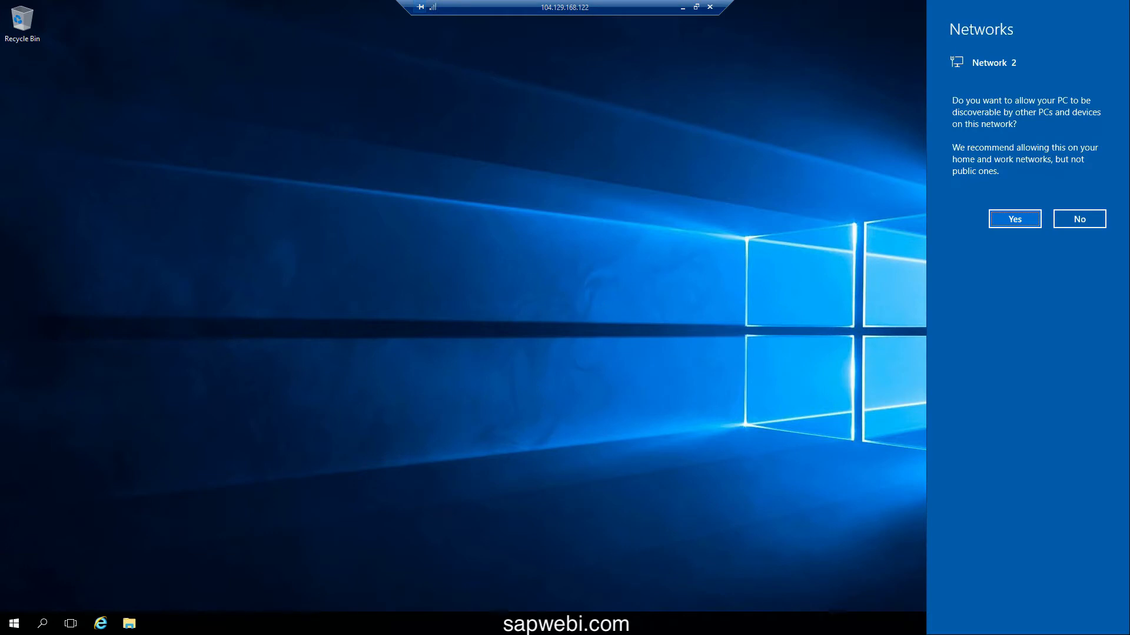
pyautogui.click(1072, 221)
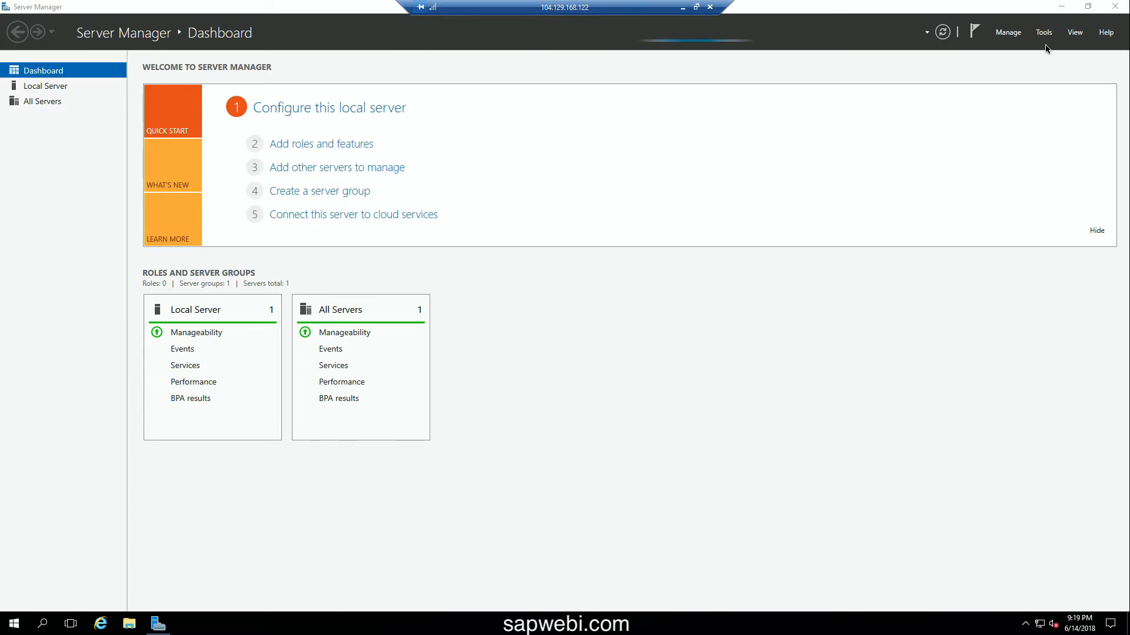
pyautogui.click(1062, 8)
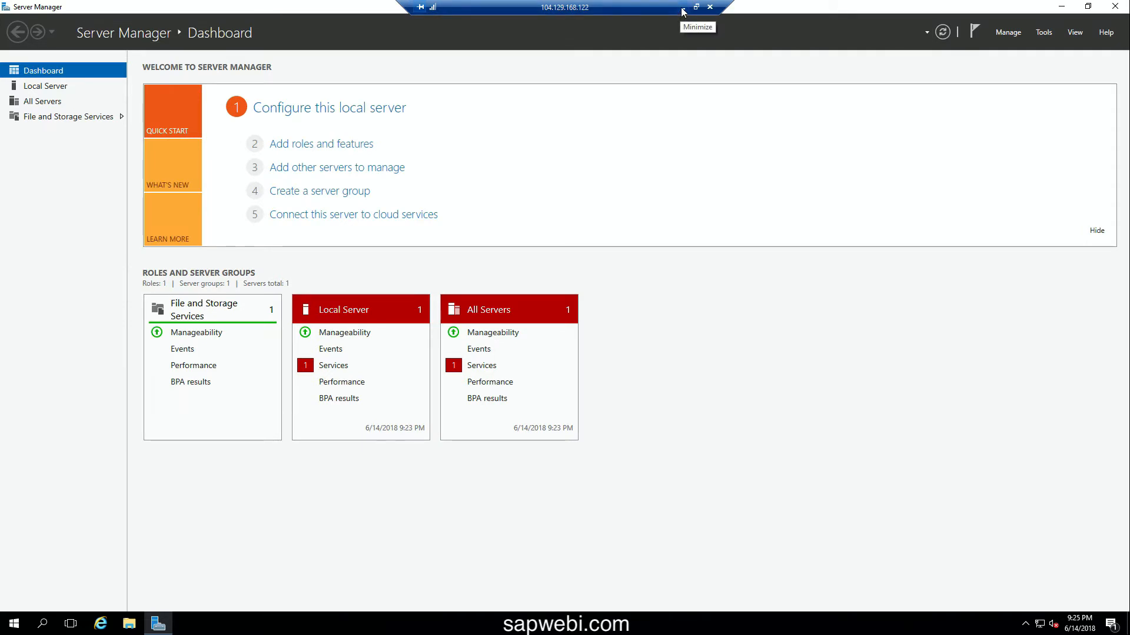
# - Open the T80 server's HTML VNC console from the TurnKey product page, maximized
pyautogui.click(683, 9)
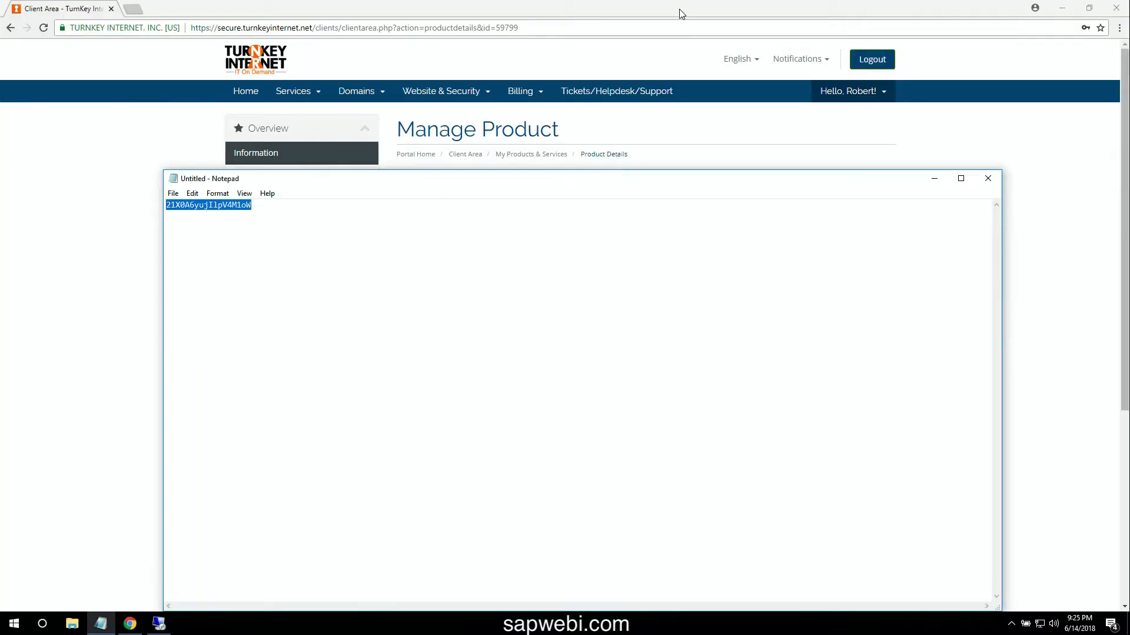
pyautogui.click(568, 132)
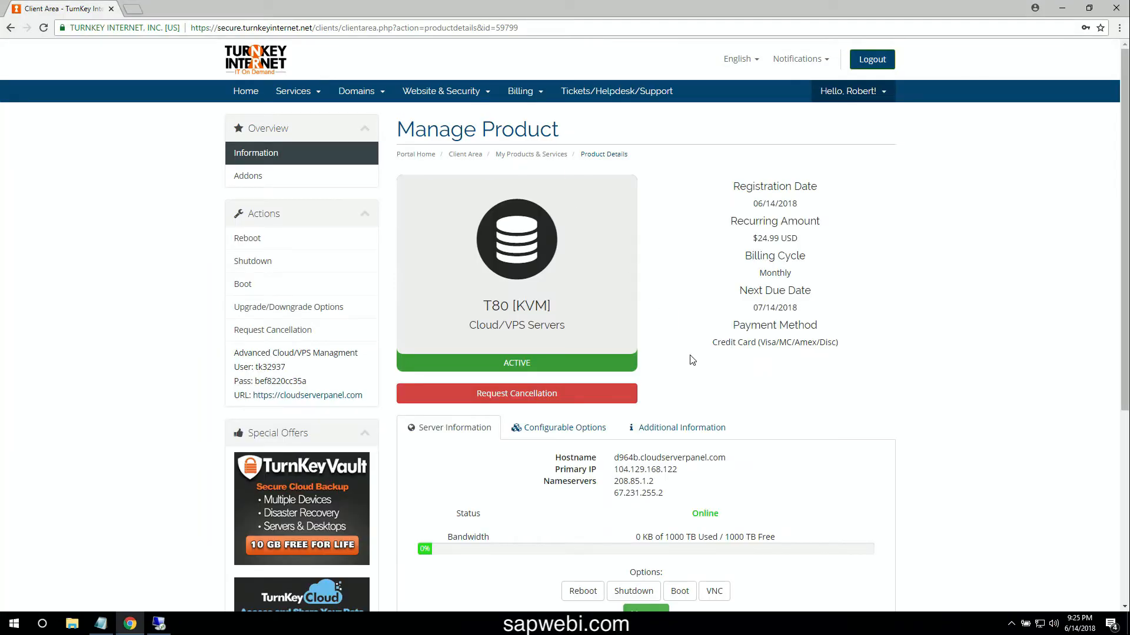
pyautogui.scroll(-1, 709, 447)
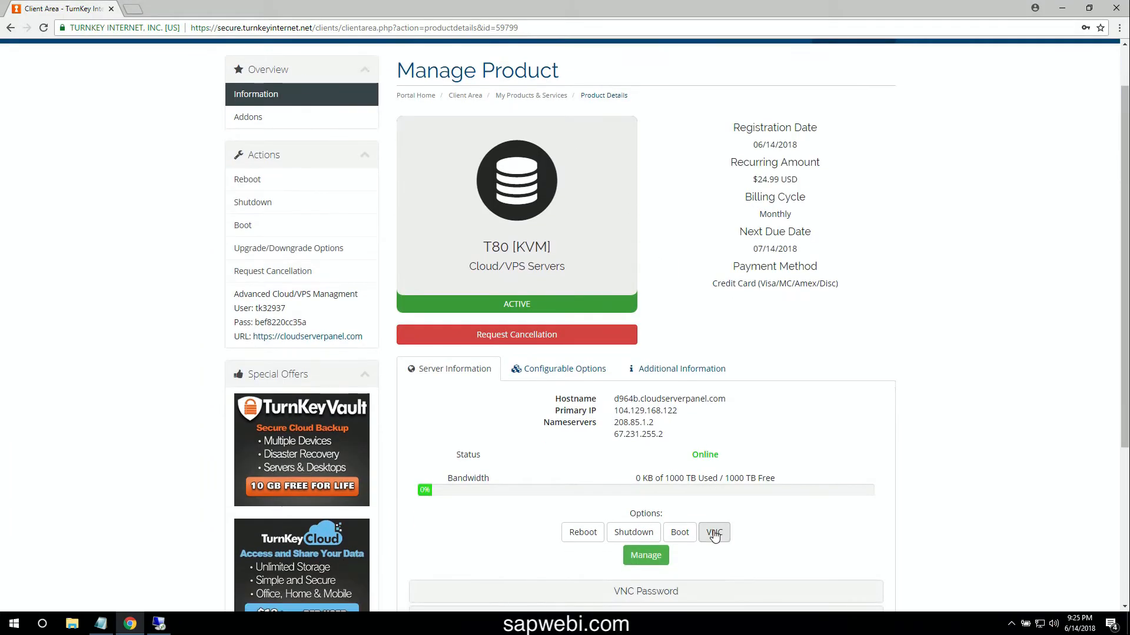
pyautogui.click(714, 591)
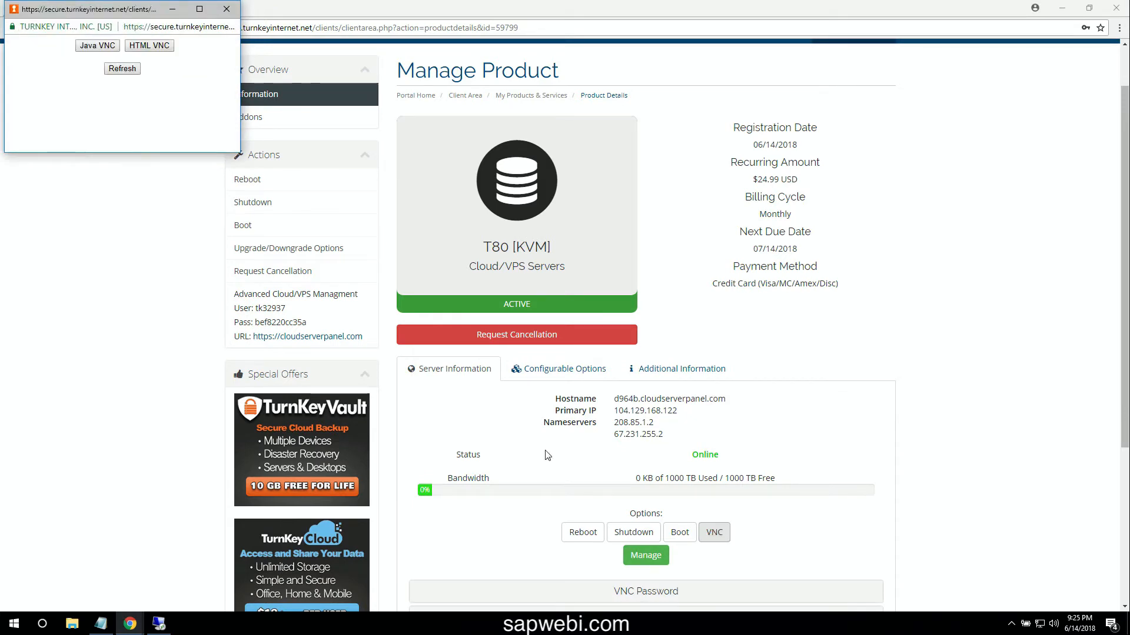
pyautogui.click(151, 46)
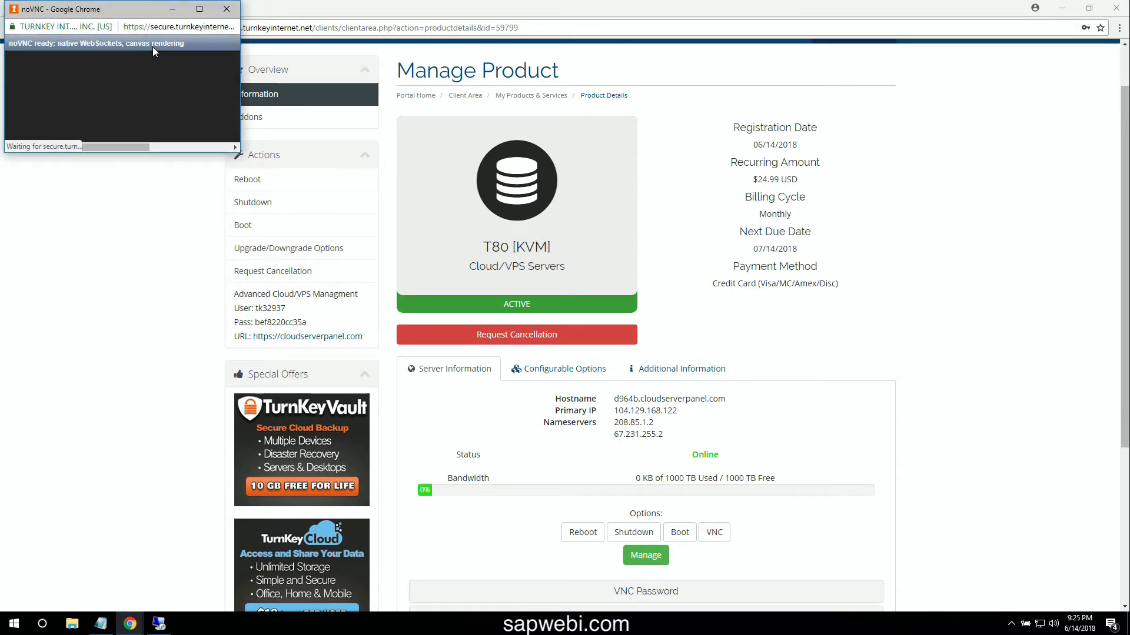
pyautogui.click(199, 9)
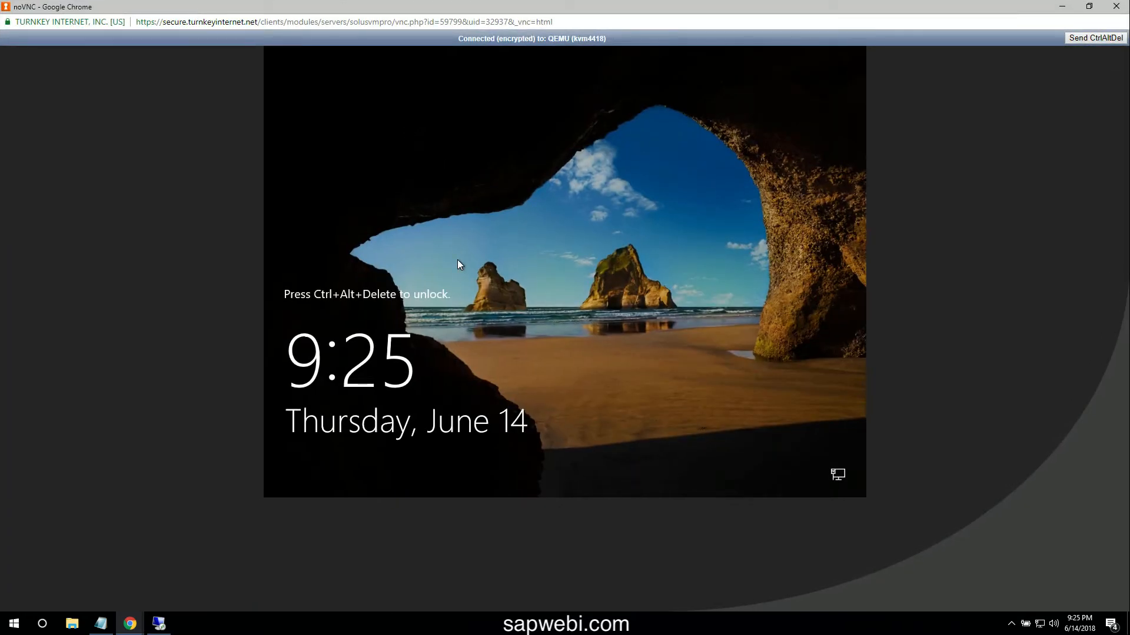
# - Send Ctrl+Alt+Del and sign in as Administrator with the password copied from Notepad
pyautogui.click(1080, 40)
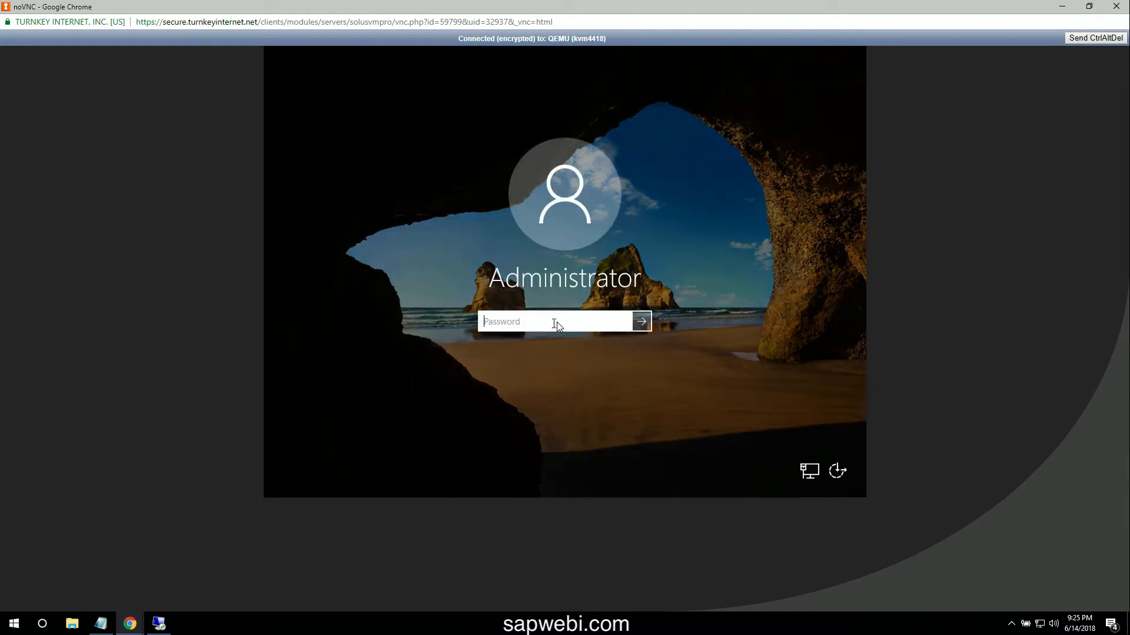
pyautogui.click(101, 624)
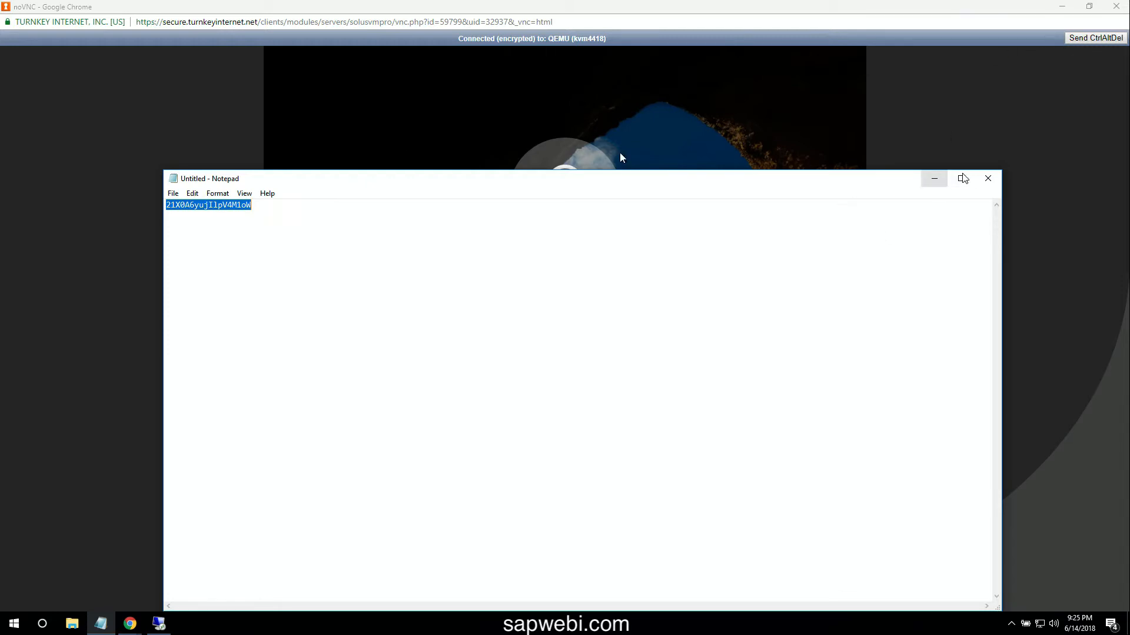
pyautogui.click(935, 179)
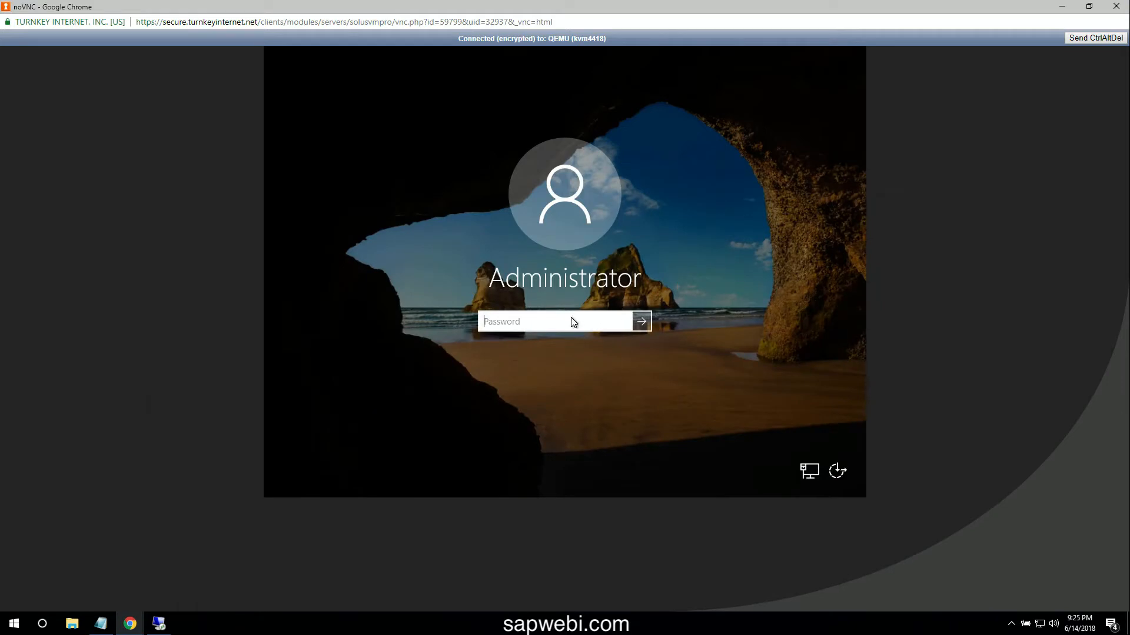
pyautogui.write('•••••••••••••••••')
pyautogui.press('Return')
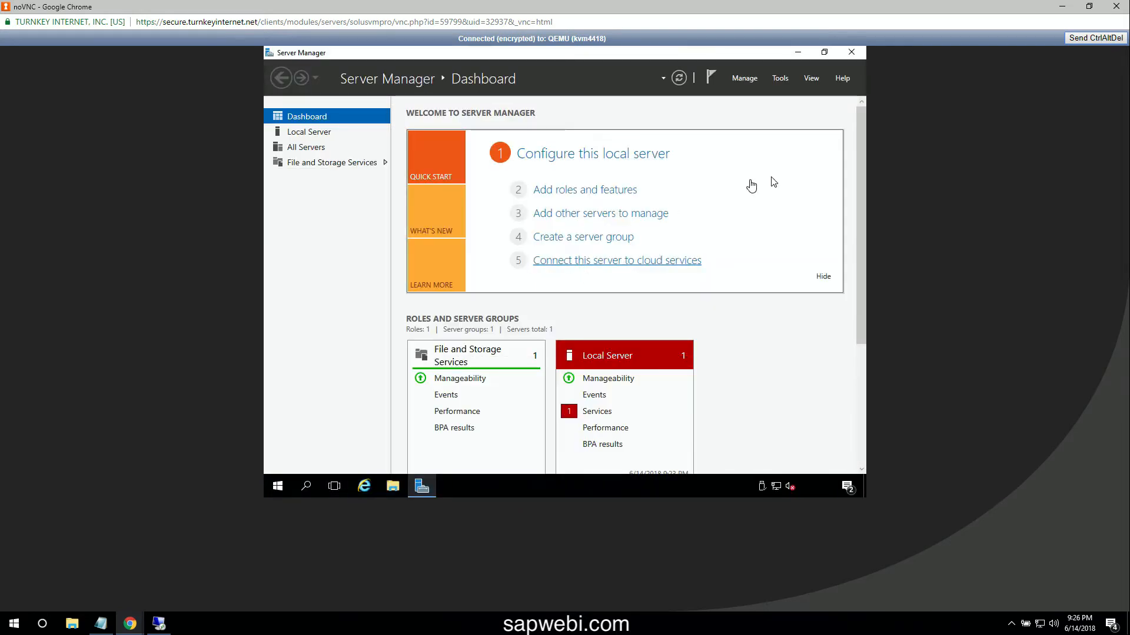
# - Change the Administrator password via the Windows security options, then acknowledge the confirmation
pyautogui.click(1086, 39)
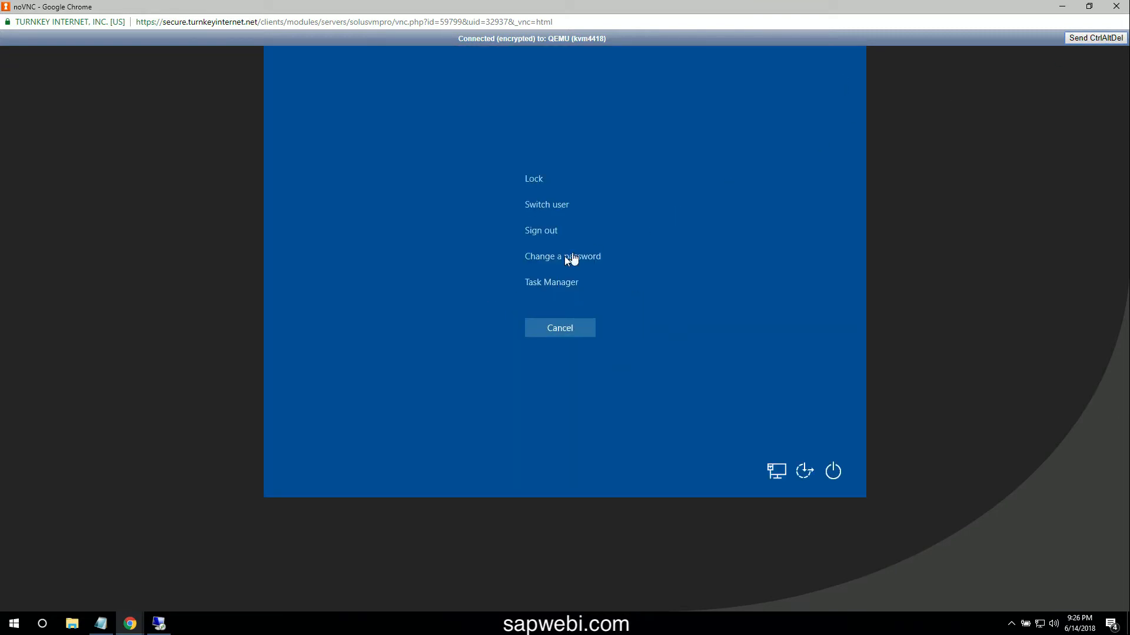
pyautogui.click(564, 257)
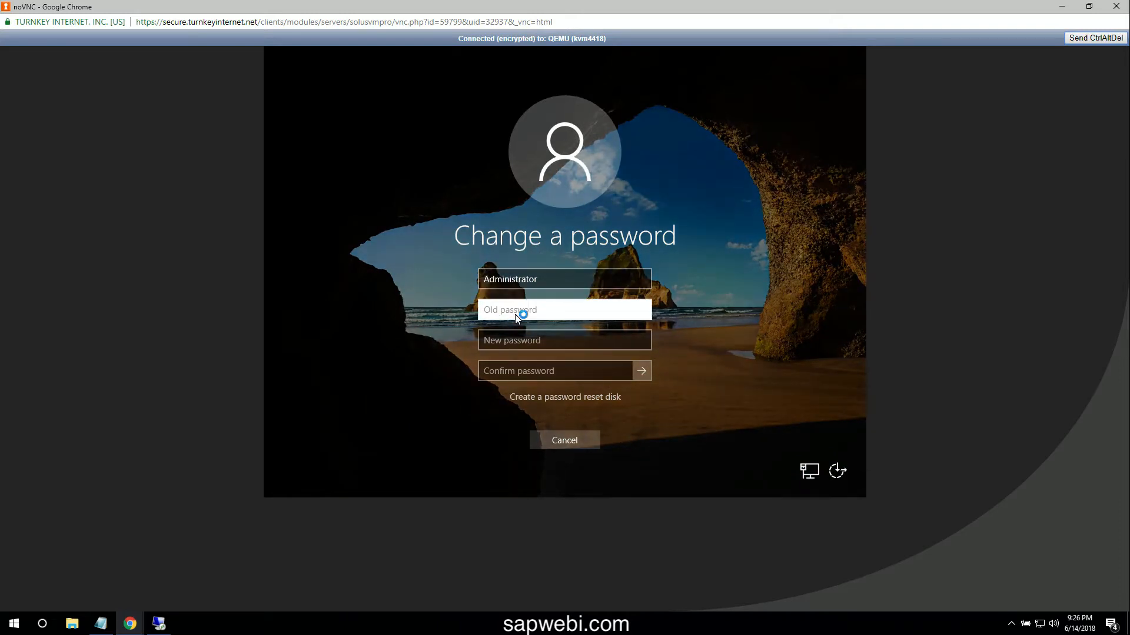
pyautogui.write('***')
pyautogui.press('Tab')
pyautogui.write('••')
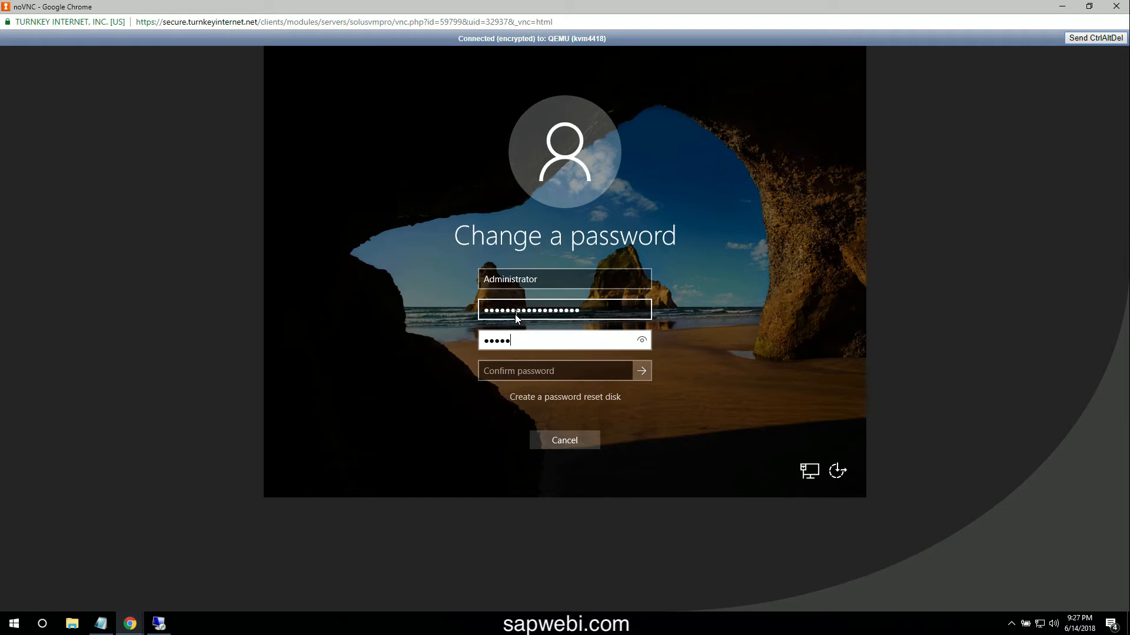
pyautogui.write('•••••••')
pyautogui.press('Tab')
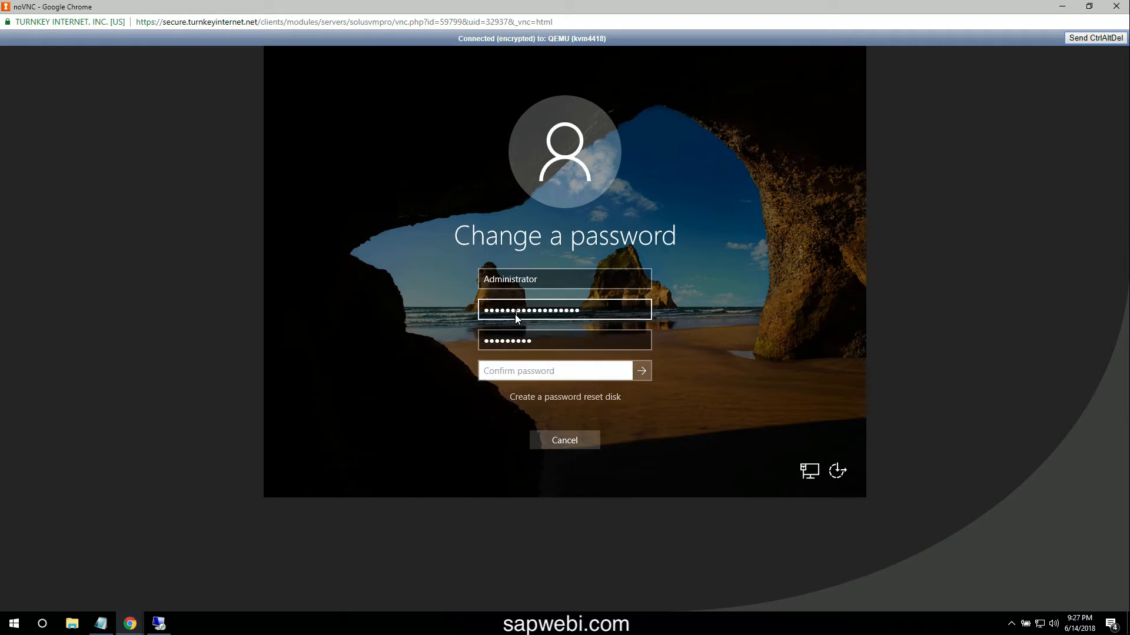
pyautogui.write('•••••••••')
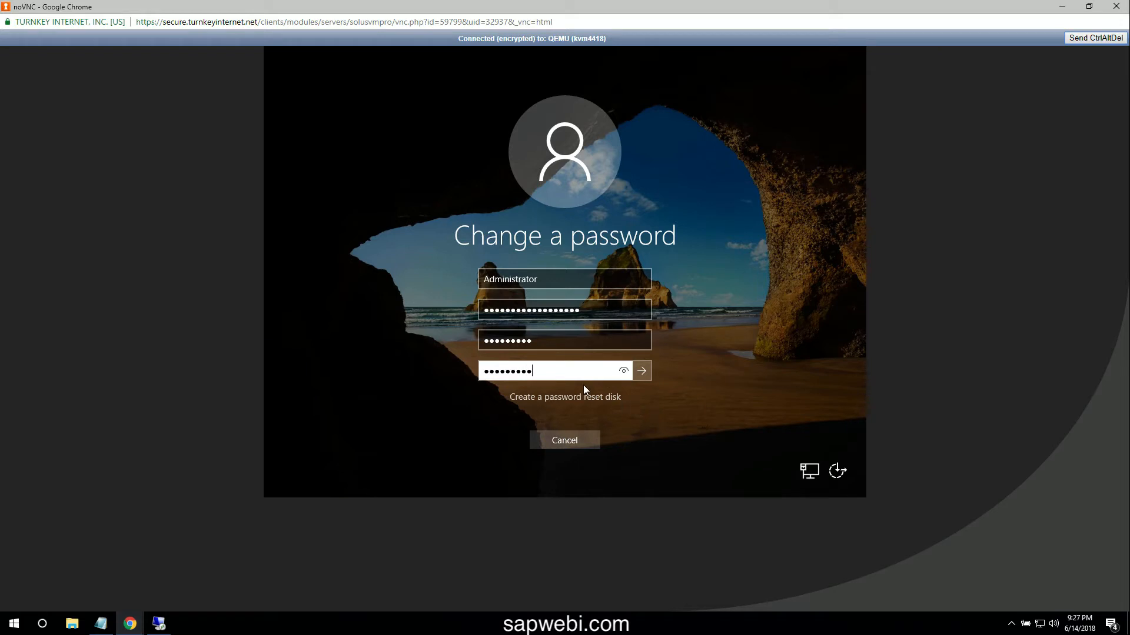
pyautogui.press('Return')
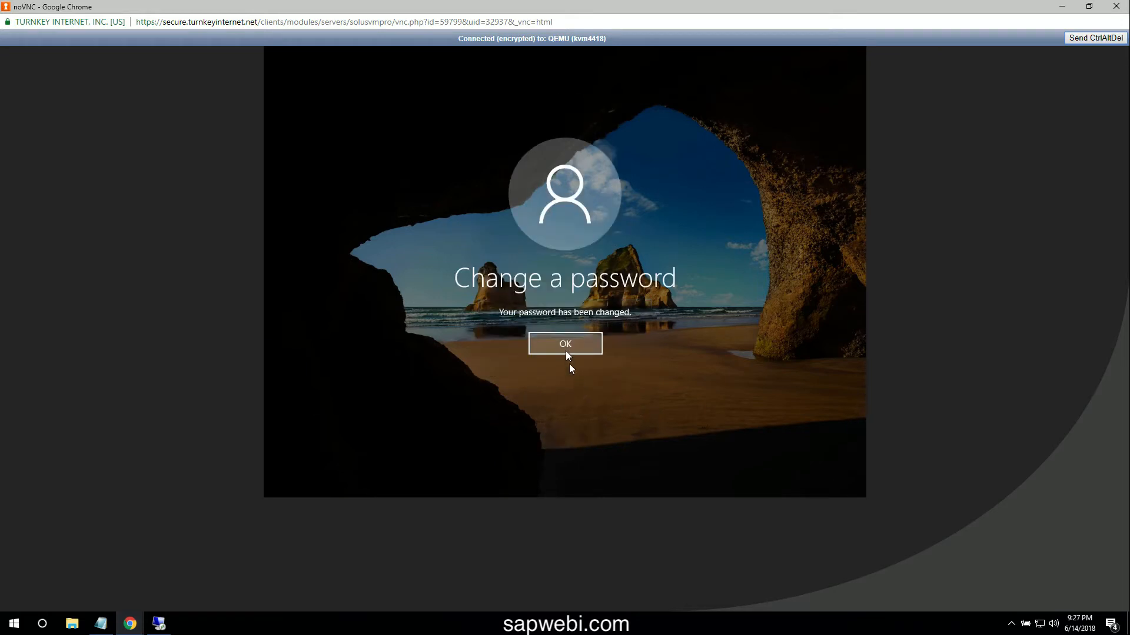
pyautogui.click(567, 351)
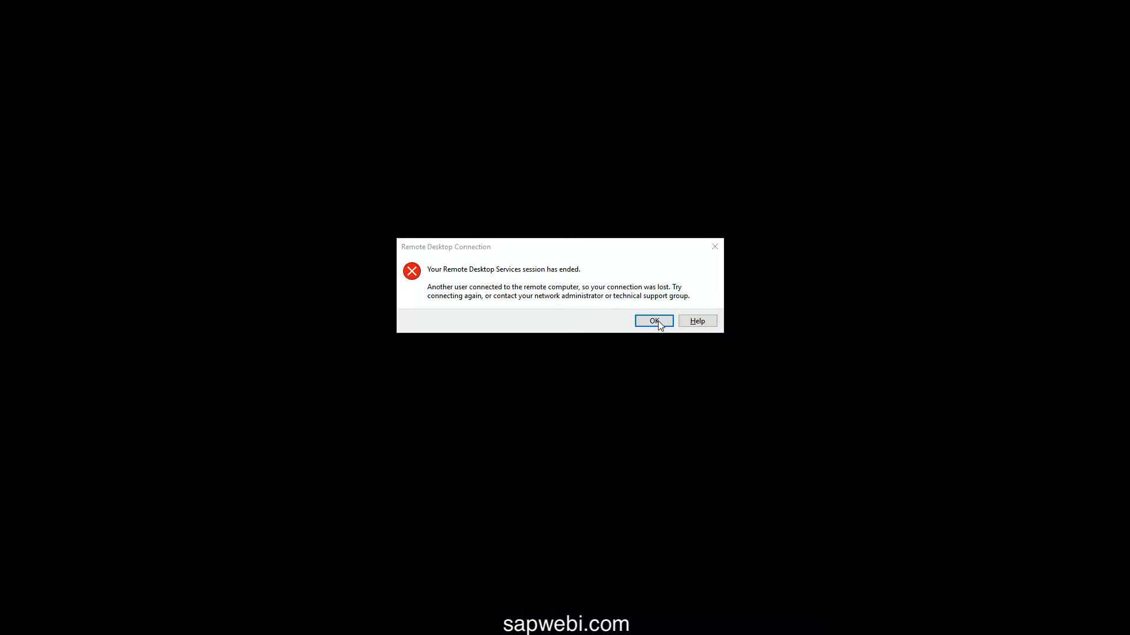
# - Dismiss the session-ended notice and launch Remote Desktop Connection through an 'rd' search
pyautogui.click(655, 321)
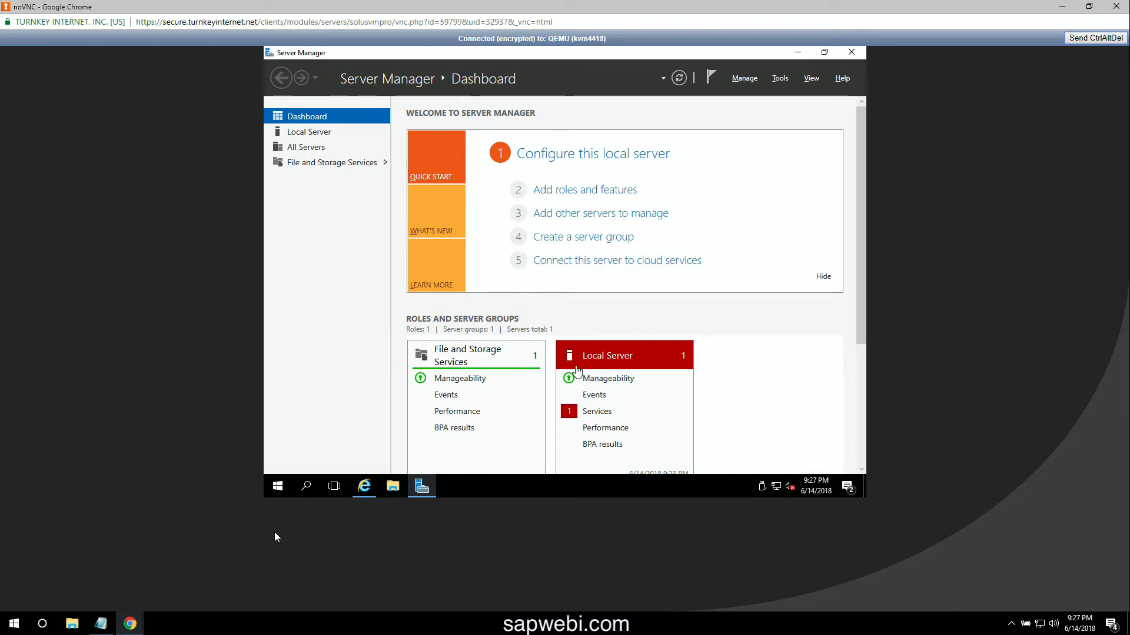
pyautogui.click(25, 633)
pyautogui.click(25, 633)
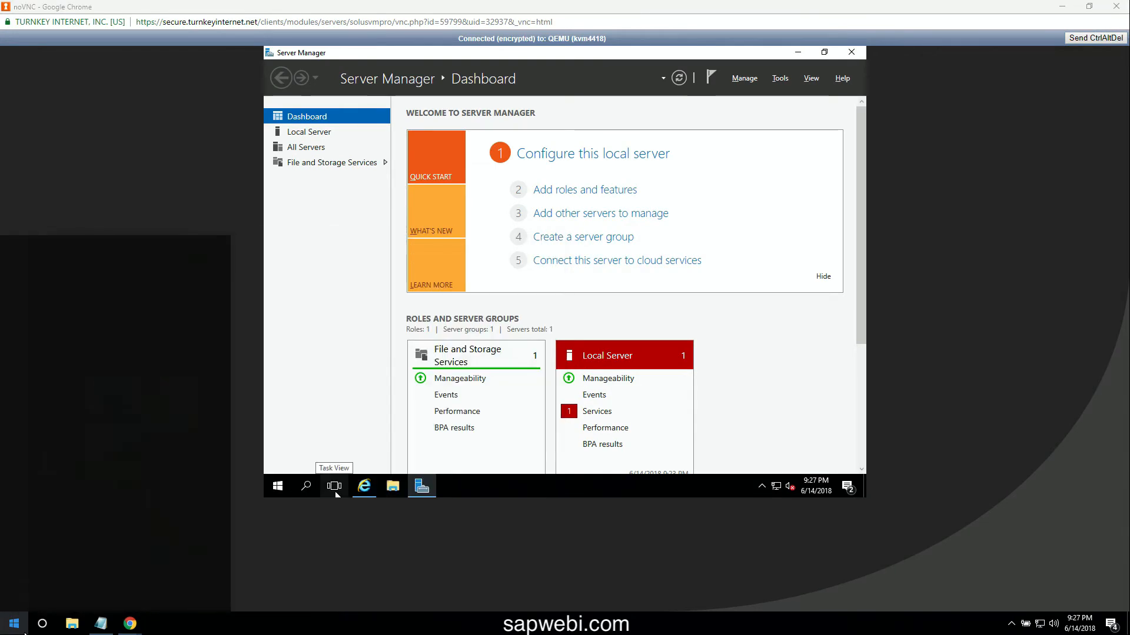
pyautogui.write('rd')
pyautogui.press('Return')
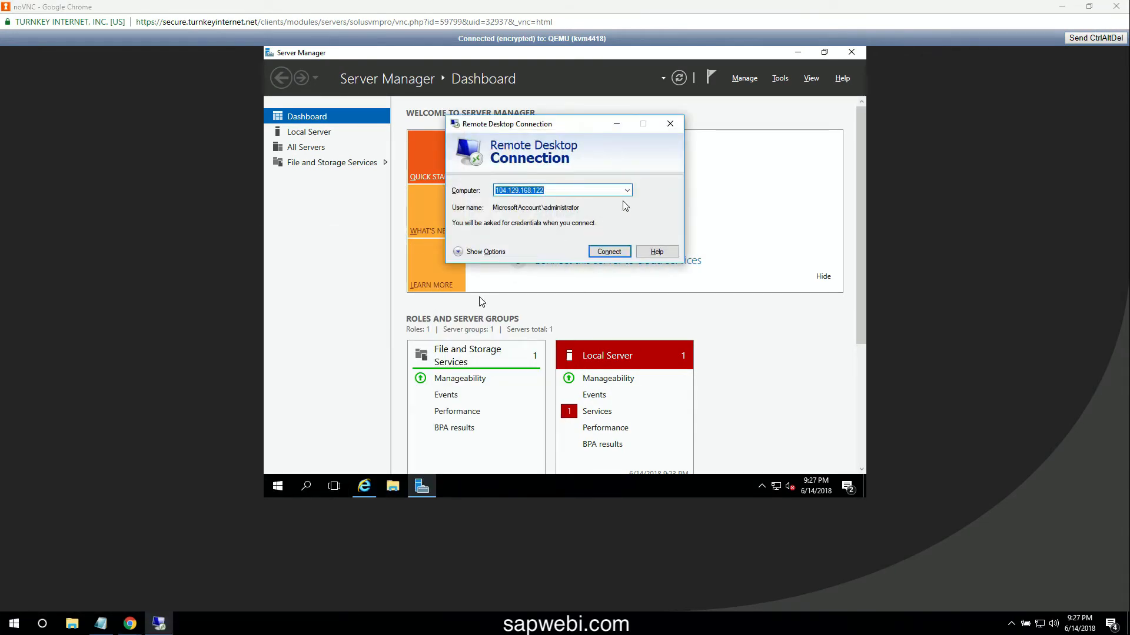
# - Connect to 104.129.168.122 as administrator using the new password
pyautogui.click(609, 250)
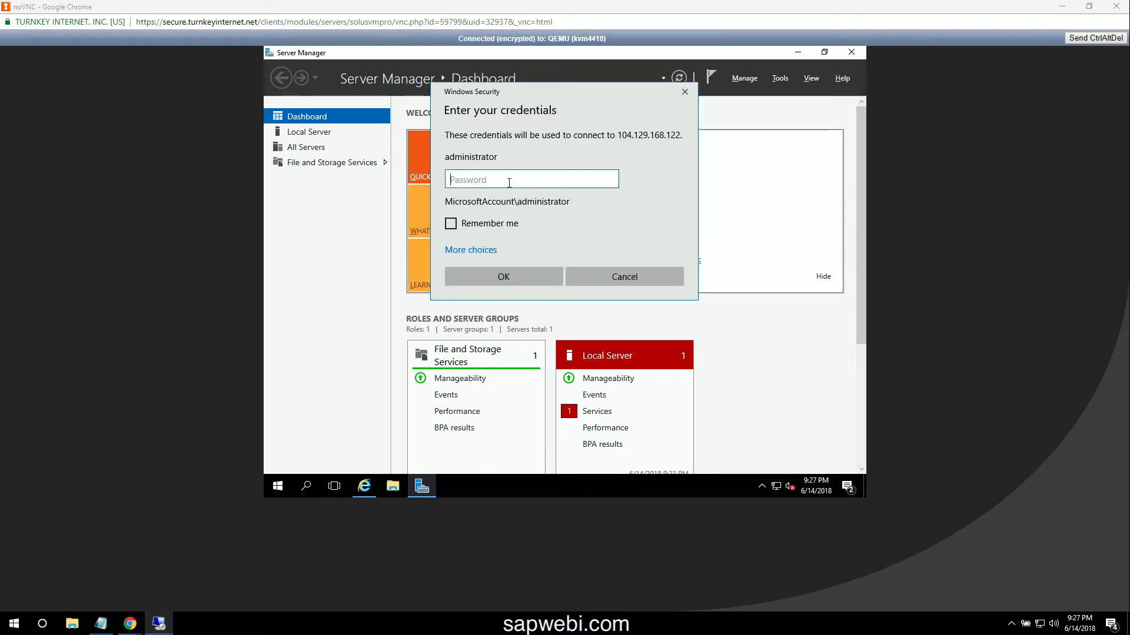
pyautogui.write('•••••••••')
pyautogui.click(513, 280)
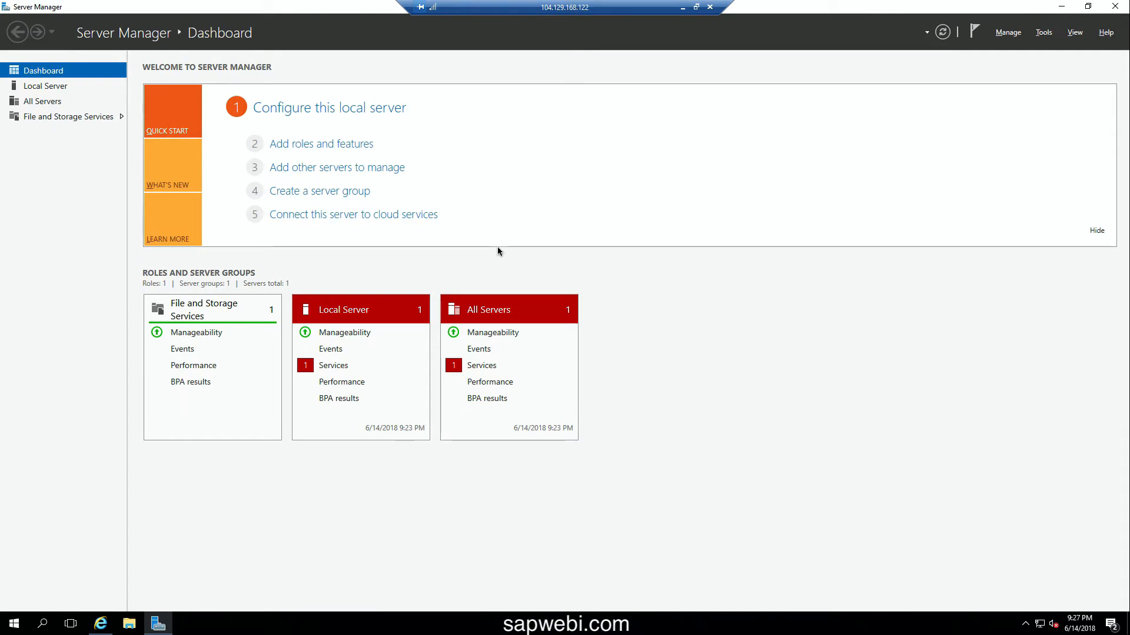
# - On the Local Server page, close Internet Explorer and set IE Enhanced Security Off for Administrators and Users
pyautogui.click(45, 85)
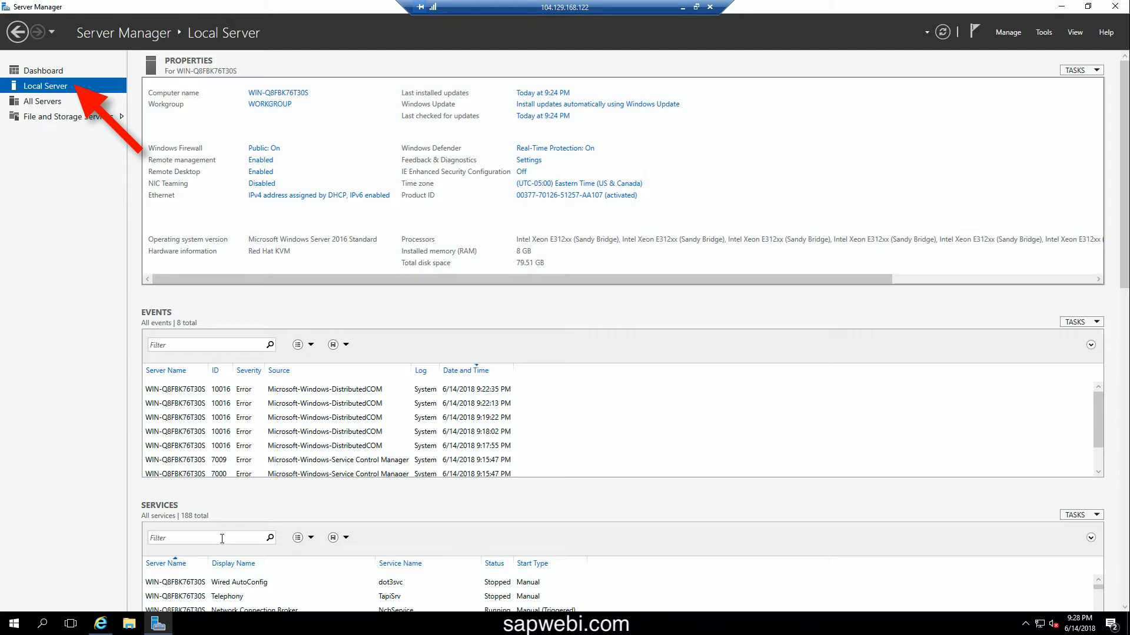
pyautogui.click(106, 632)
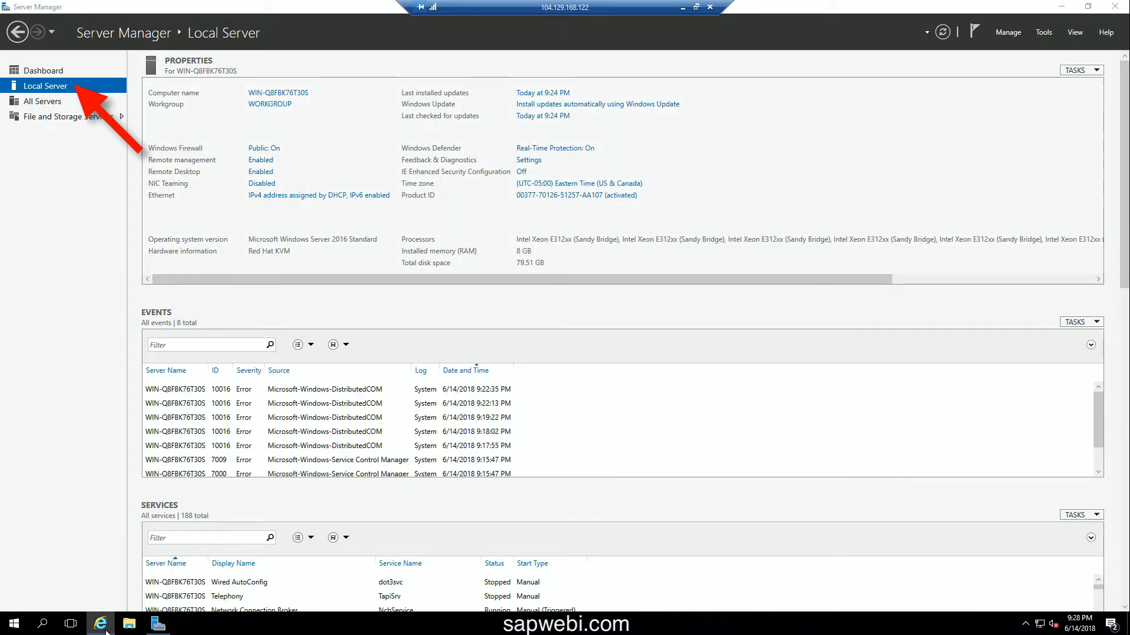
pyautogui.rightClick(106, 629)
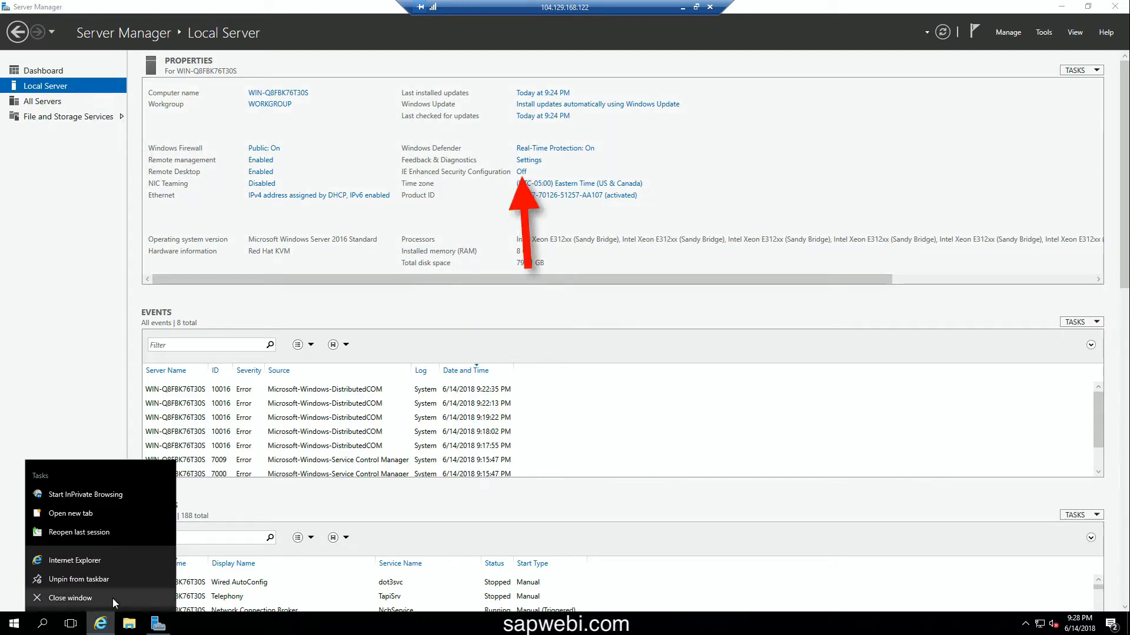
pyautogui.click(111, 598)
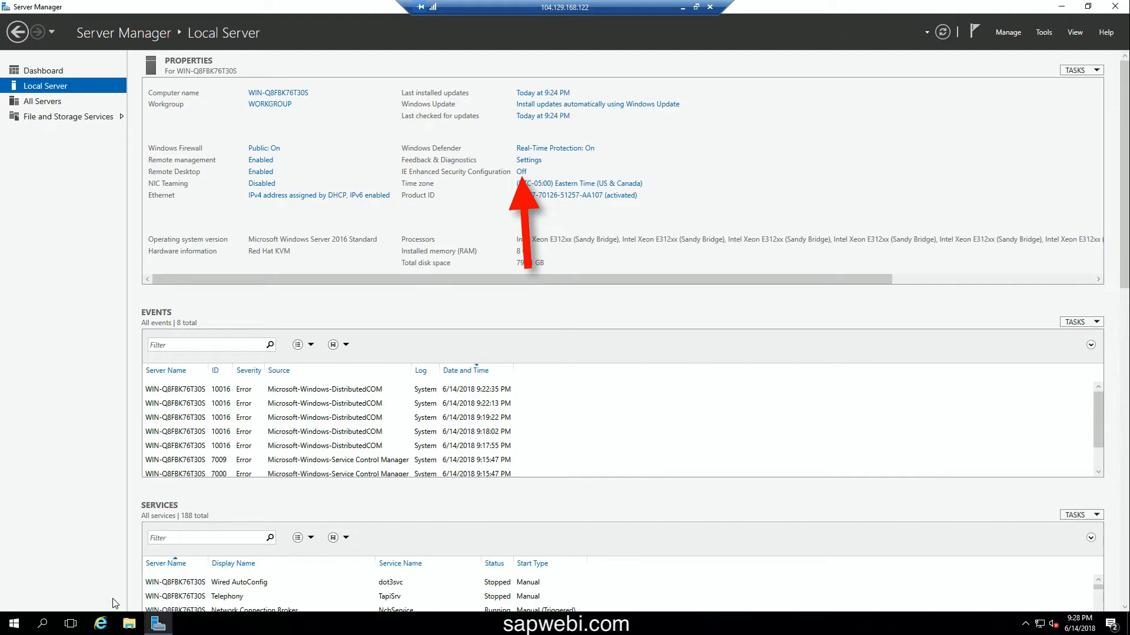
pyautogui.click(523, 175)
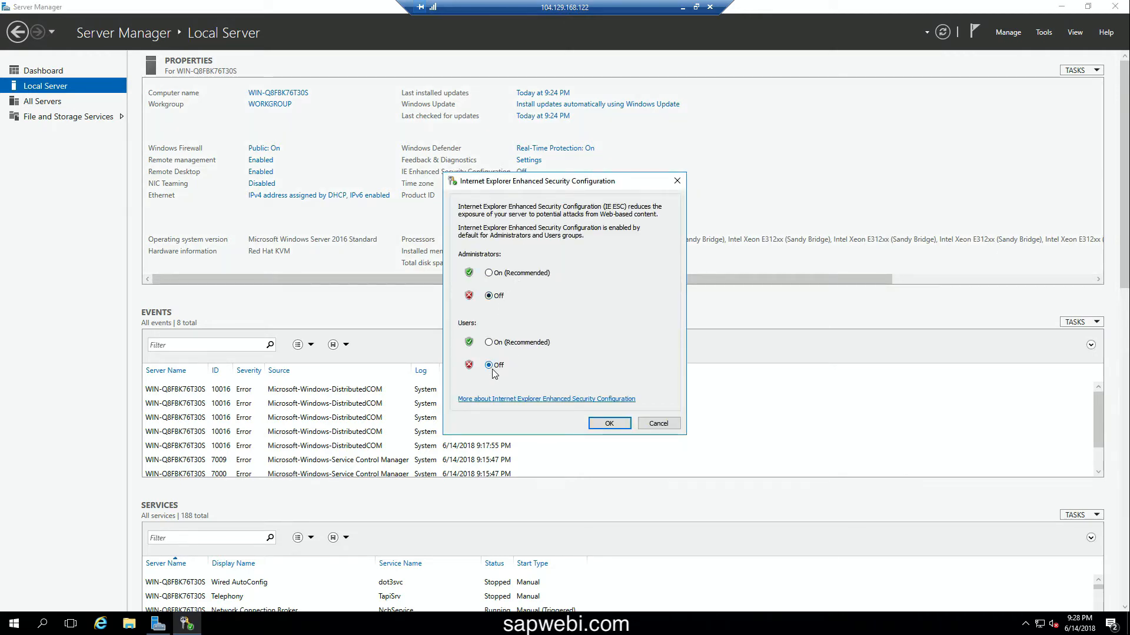
pyautogui.click(602, 427)
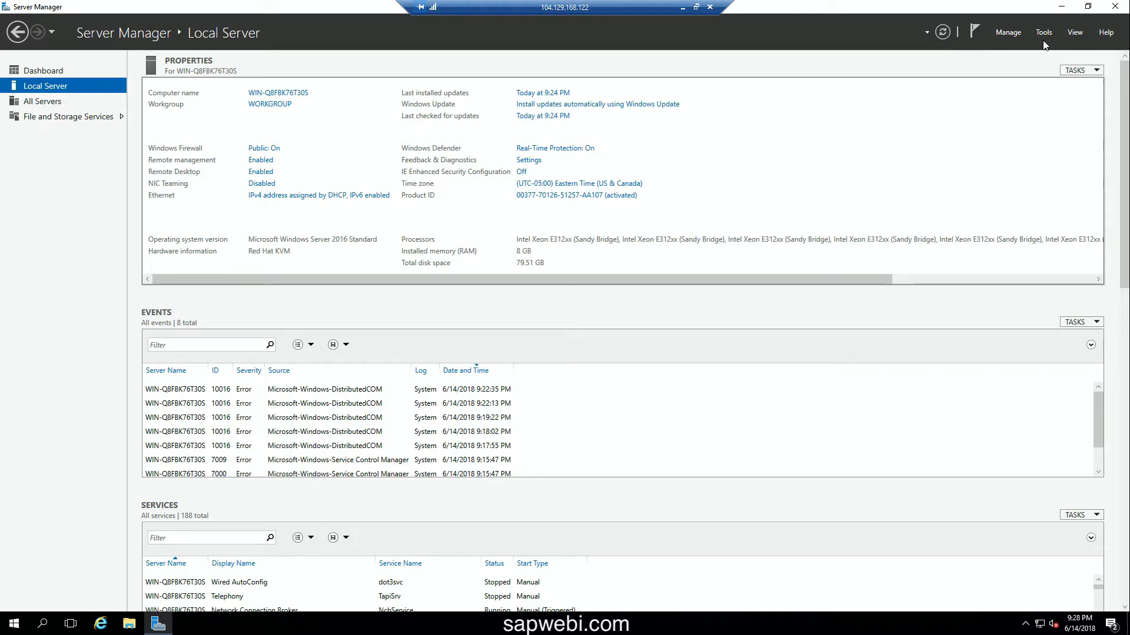
# - Close Server Manager and go to google.com in Internet Explorer
pyautogui.click(1116, 7)
pyautogui.click(102, 624)
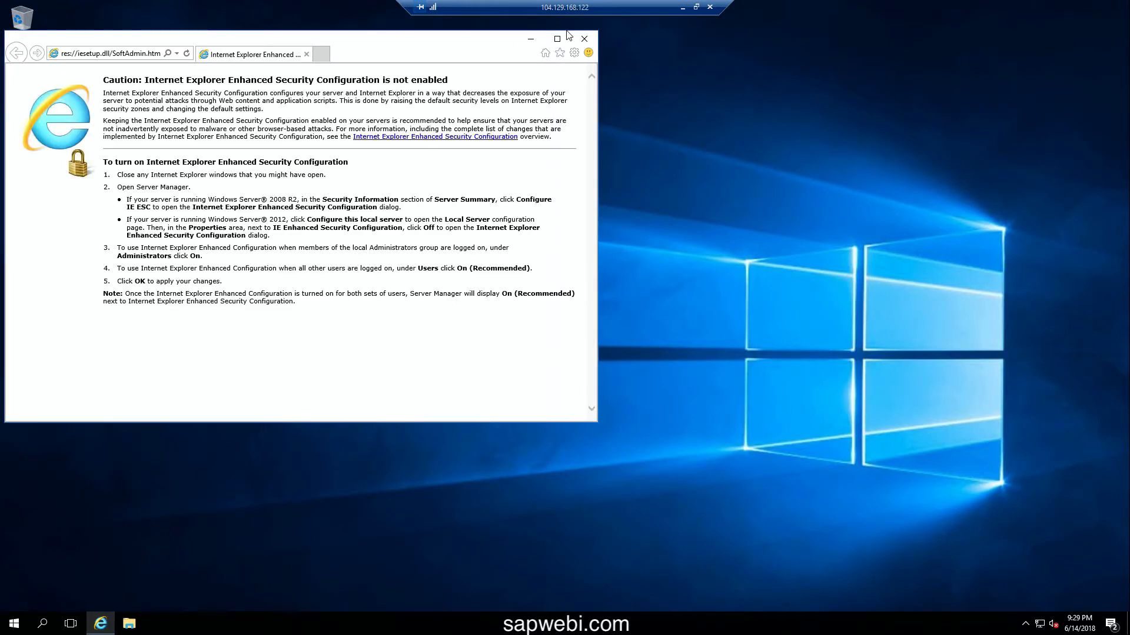
pyautogui.click(125, 53)
pyautogui.write('google.com/')
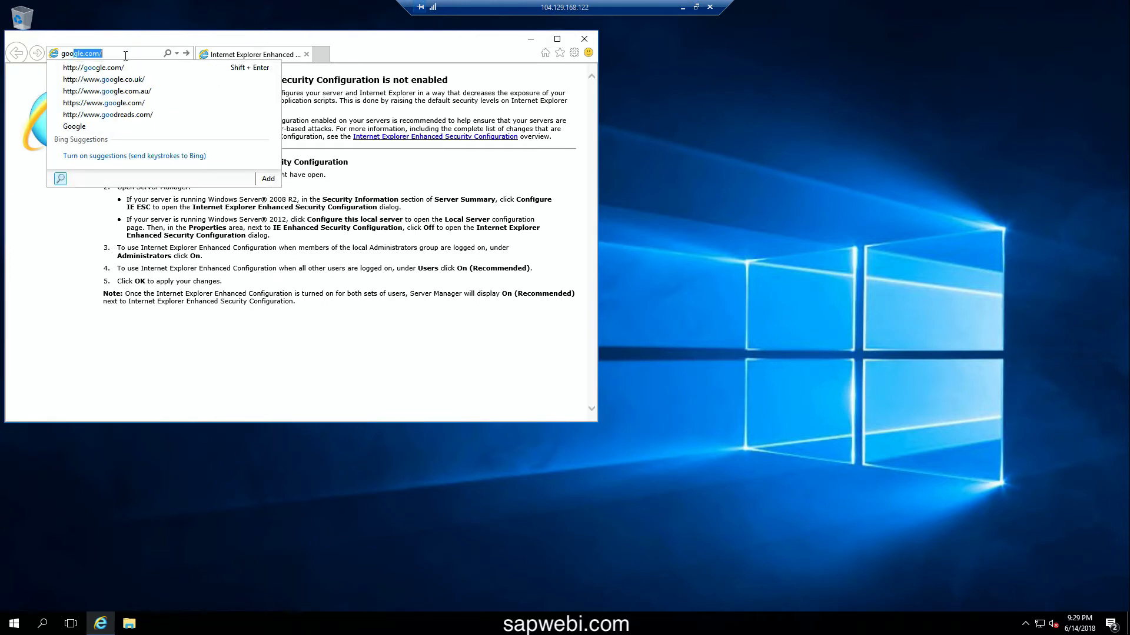
pyautogui.click(125, 68)
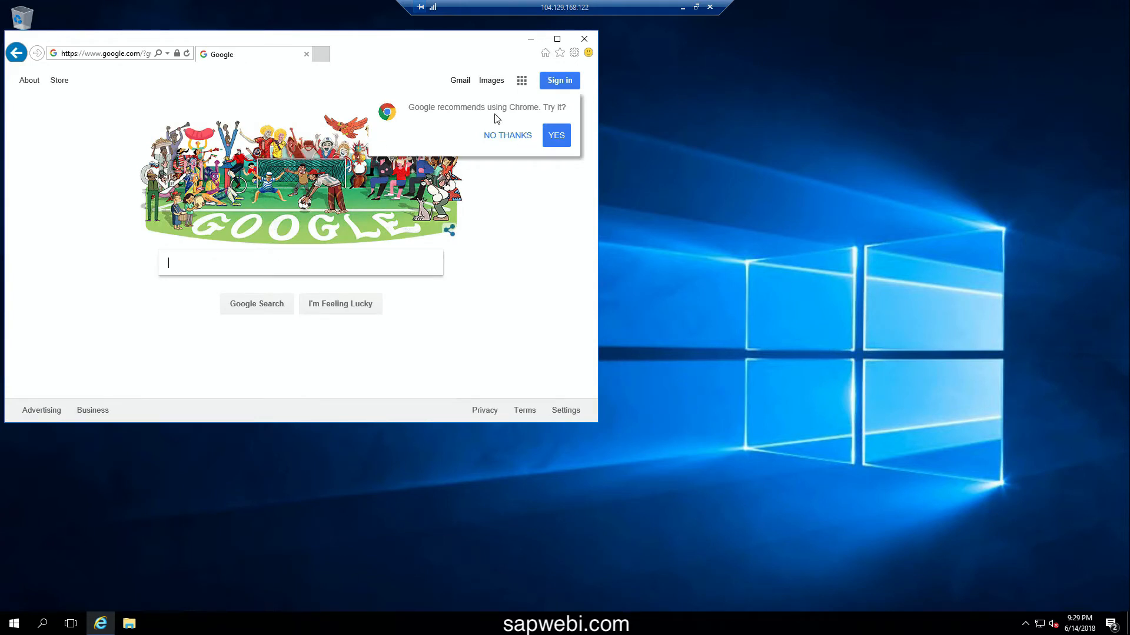
# - Download Chrome from Google's offer with usage statistics unticked, and run the installer
pyautogui.click(556, 138)
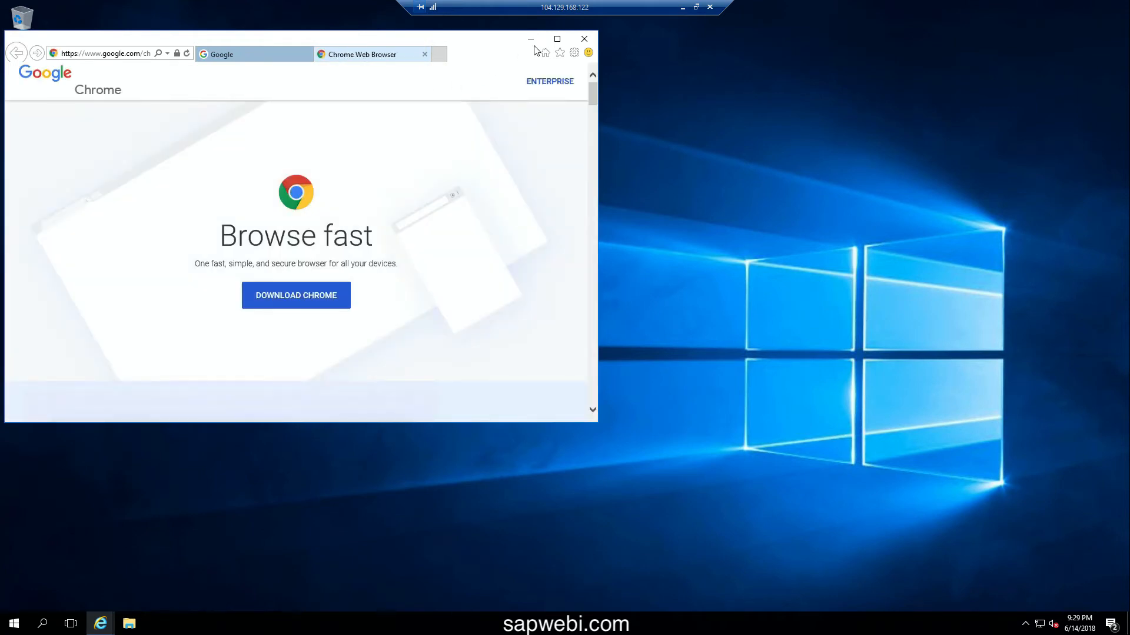
pyautogui.click(557, 39)
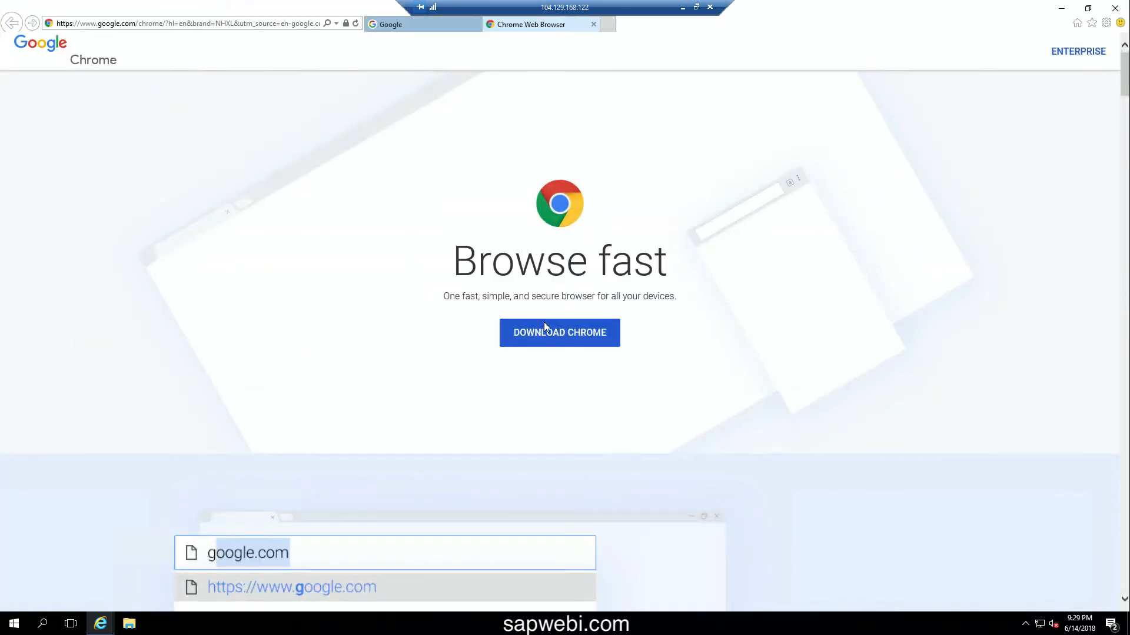
pyautogui.click(544, 324)
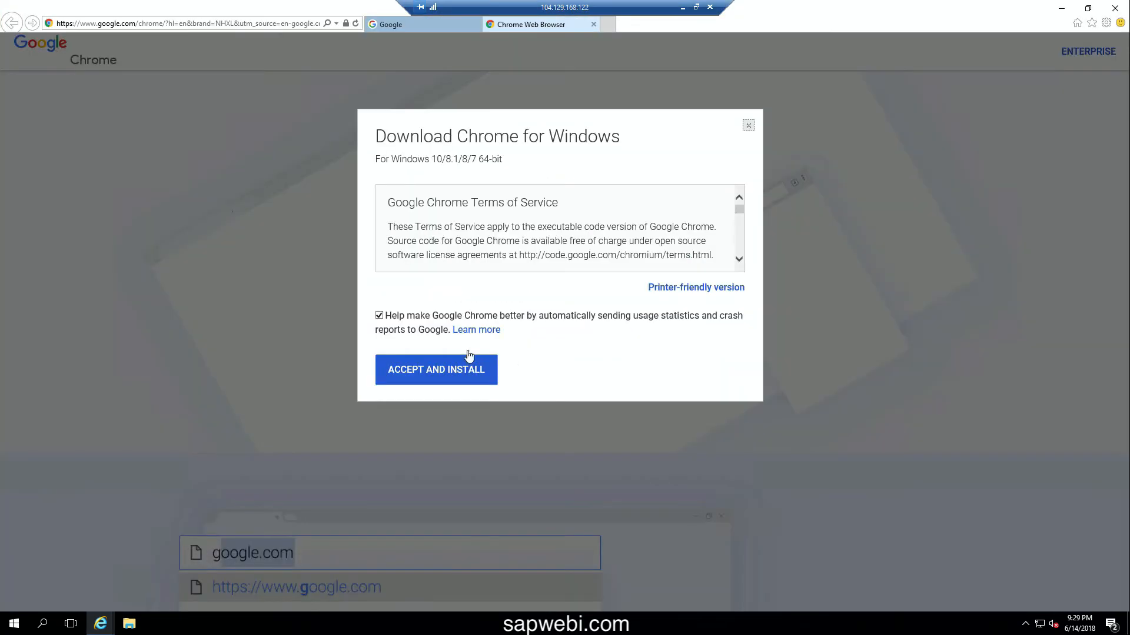
pyautogui.click(380, 316)
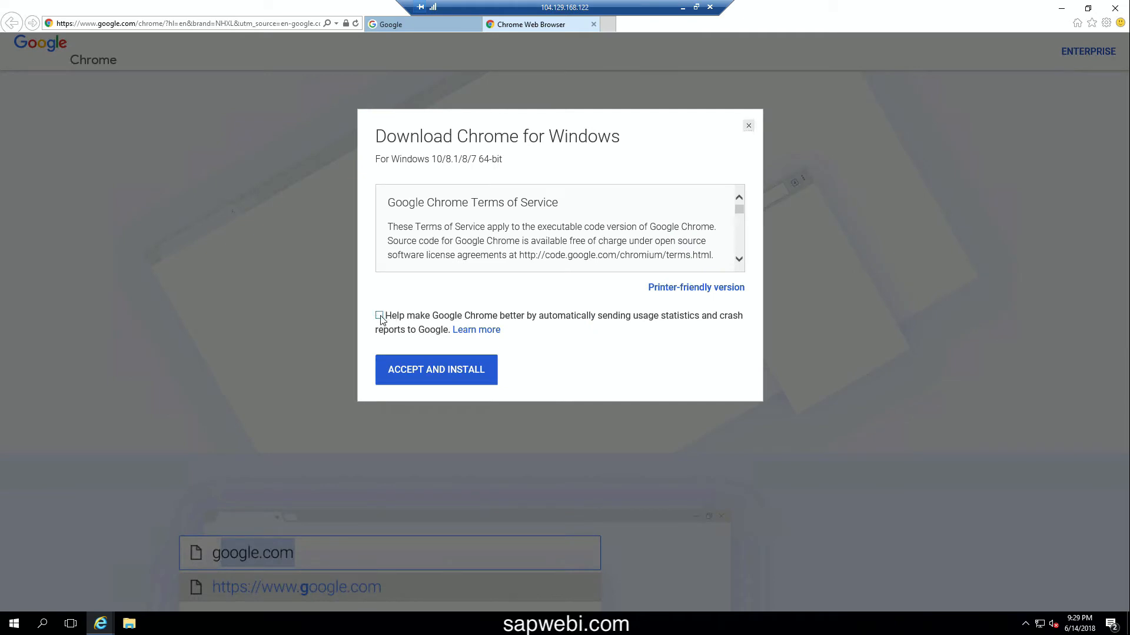
pyautogui.click(428, 374)
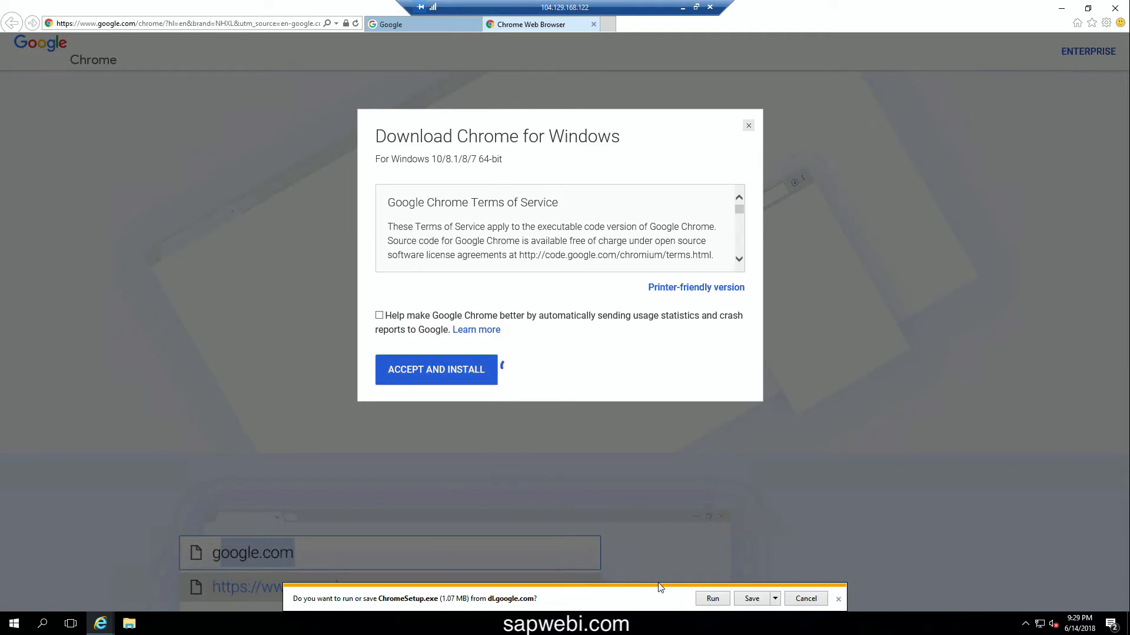
pyautogui.click(710, 599)
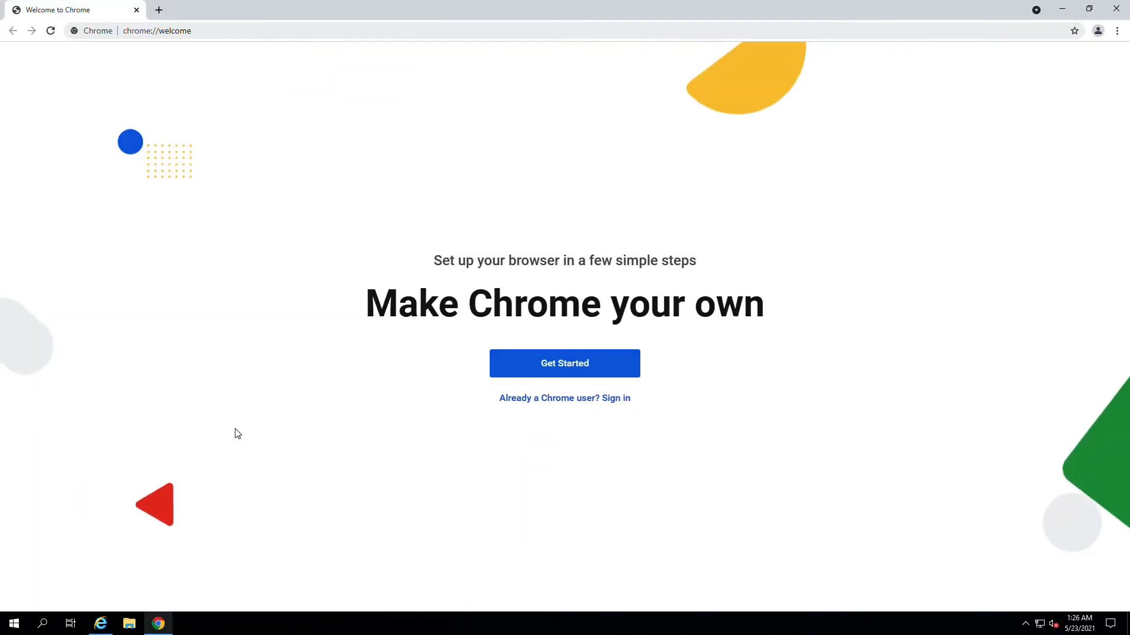
# - Close Internet Explorer and load google.com in Chrome
pyautogui.click(99, 623)
pyautogui.rightClick(97, 627)
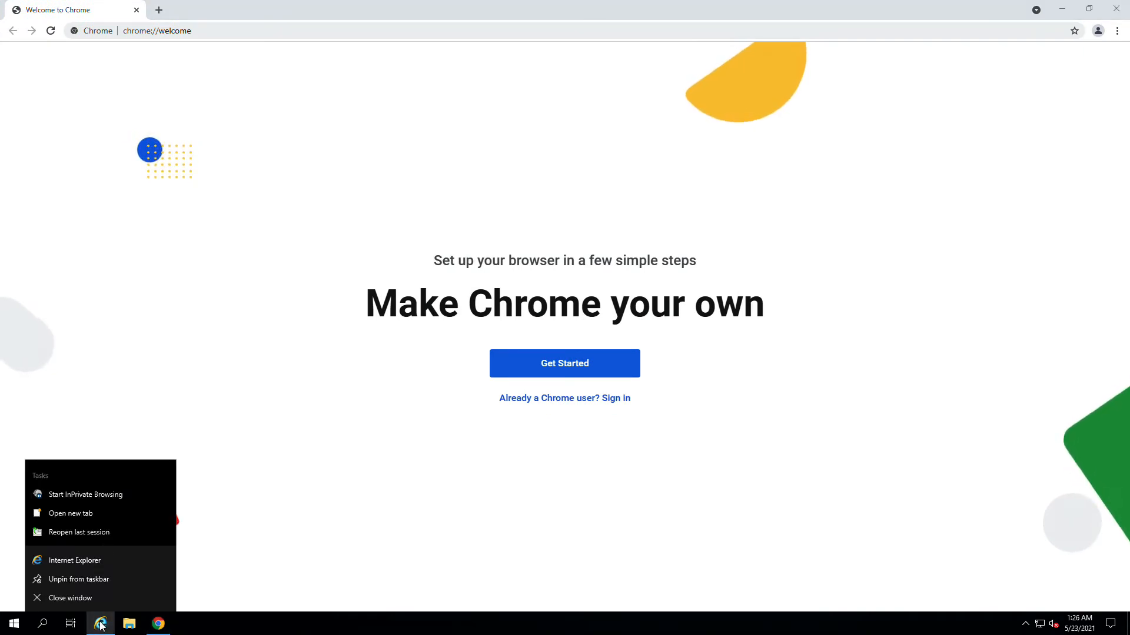
pyautogui.click(90, 599)
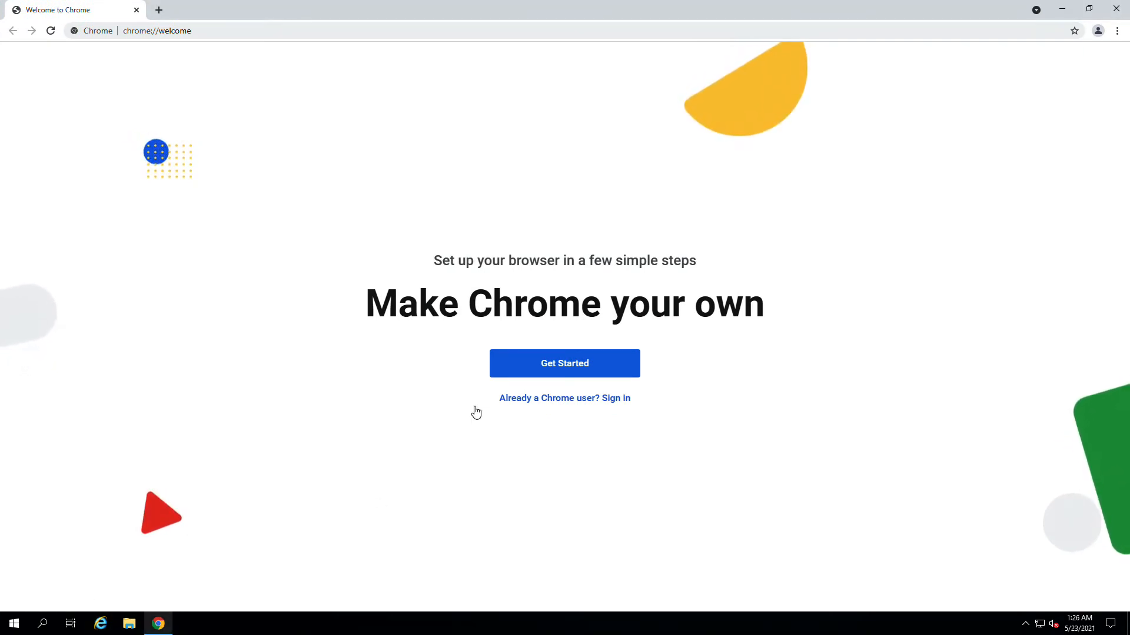
pyautogui.moveTo(222, 18)
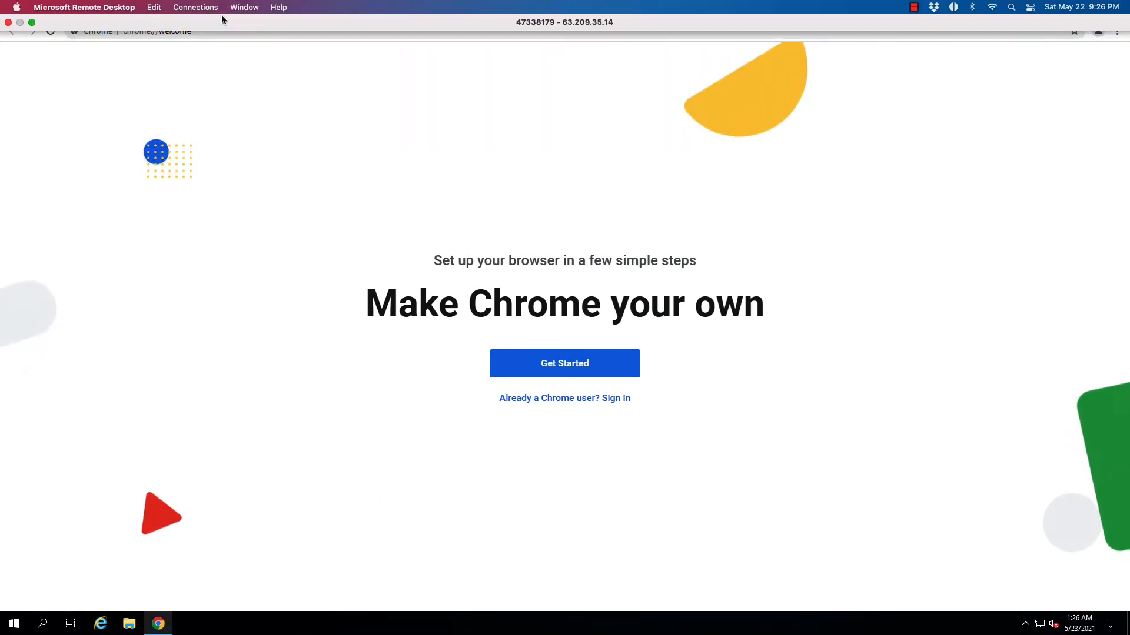
pyautogui.click(262, 35)
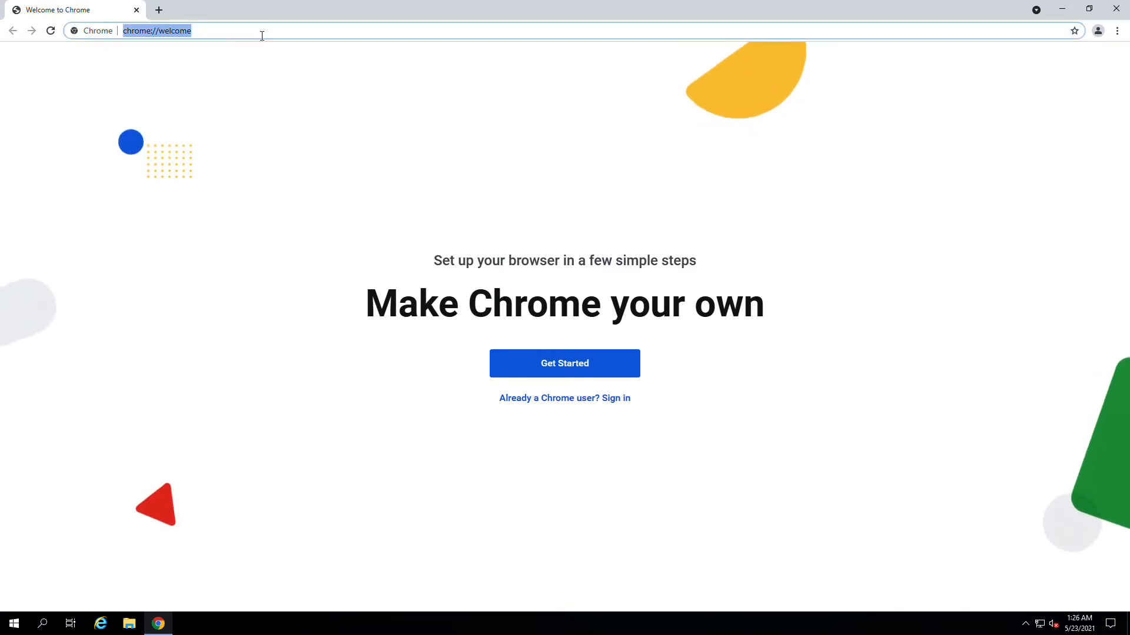
pyautogui.write('google.com')
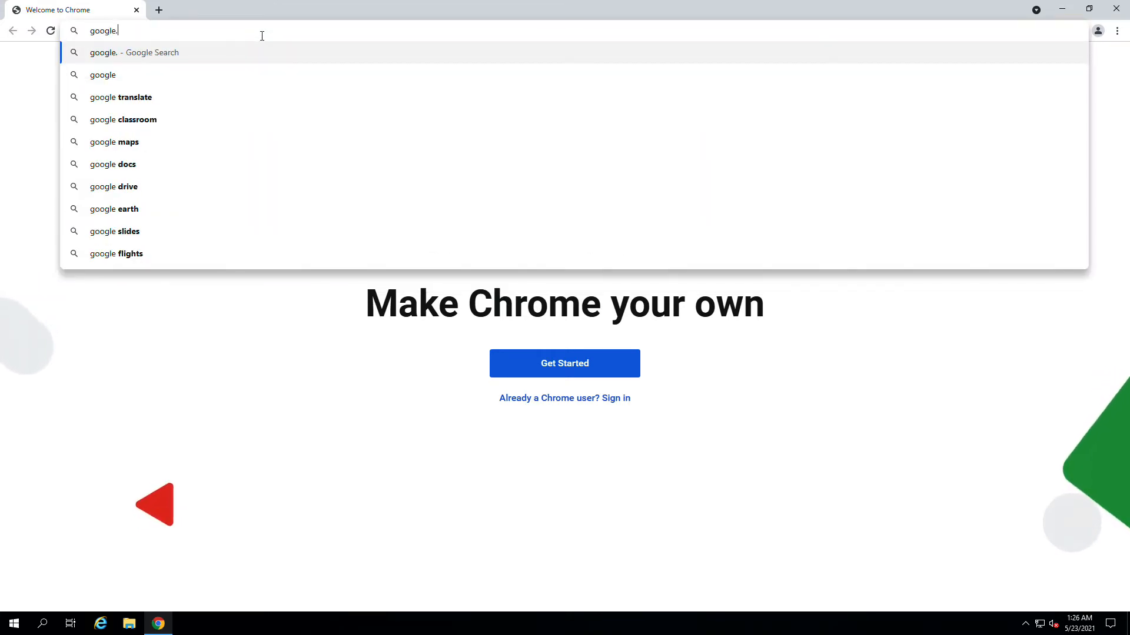
pyautogui.press('Return')
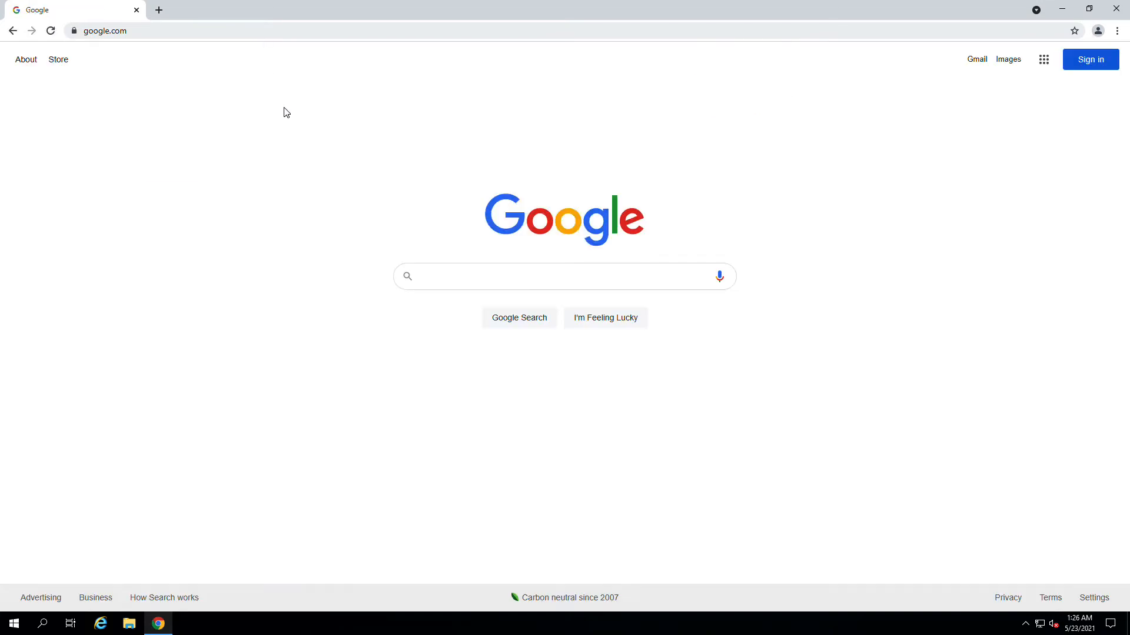
# - Search for 'bo edge edition' and open the SAP BusinessObjects BI Edge Edition result
pyautogui.click(457, 284)
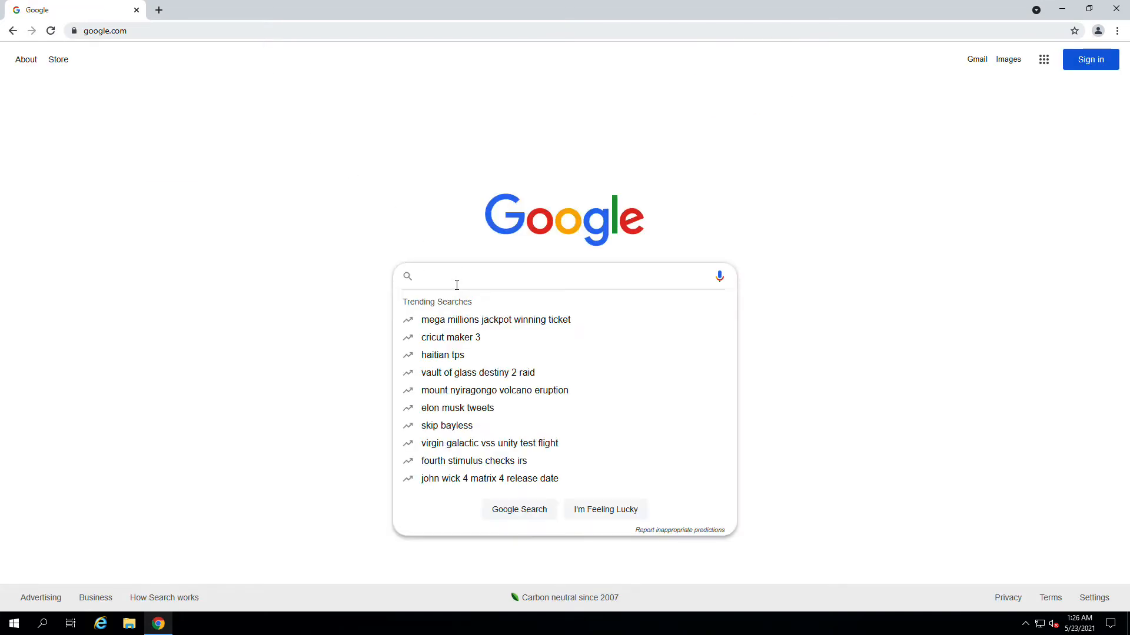
pyautogui.write('bo ')
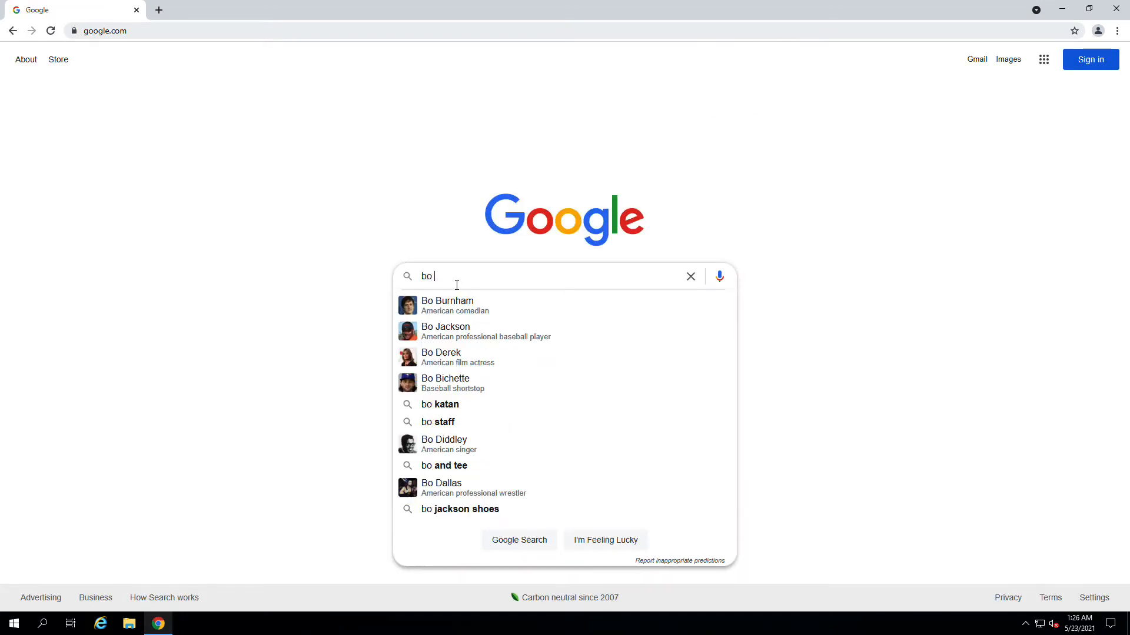
pyautogui.write('edge edition')
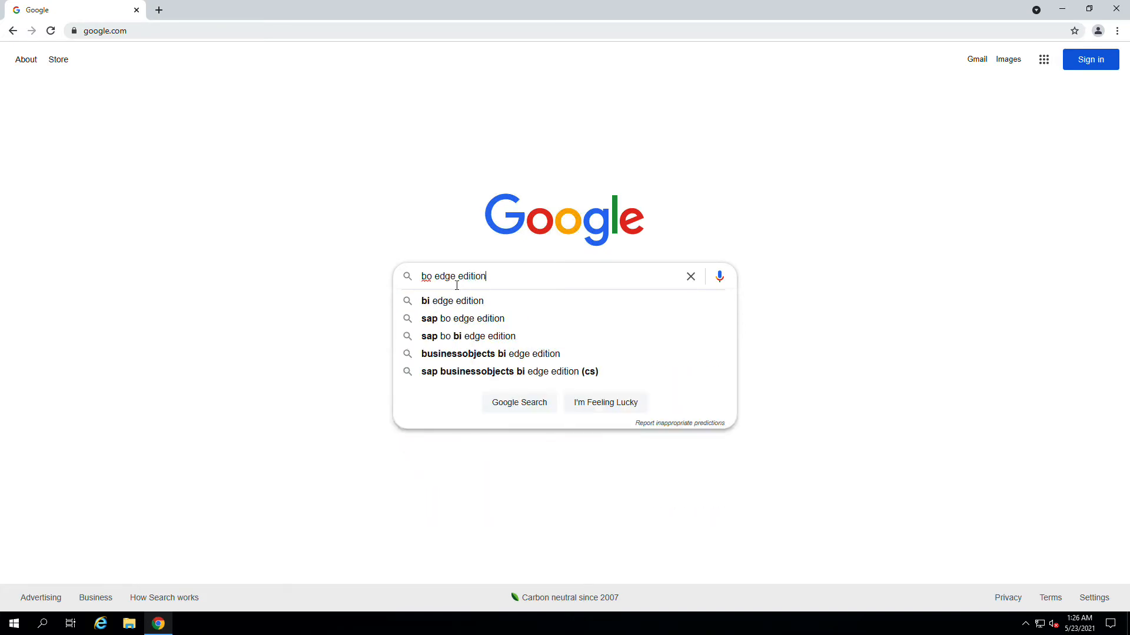
pyautogui.press('Return')
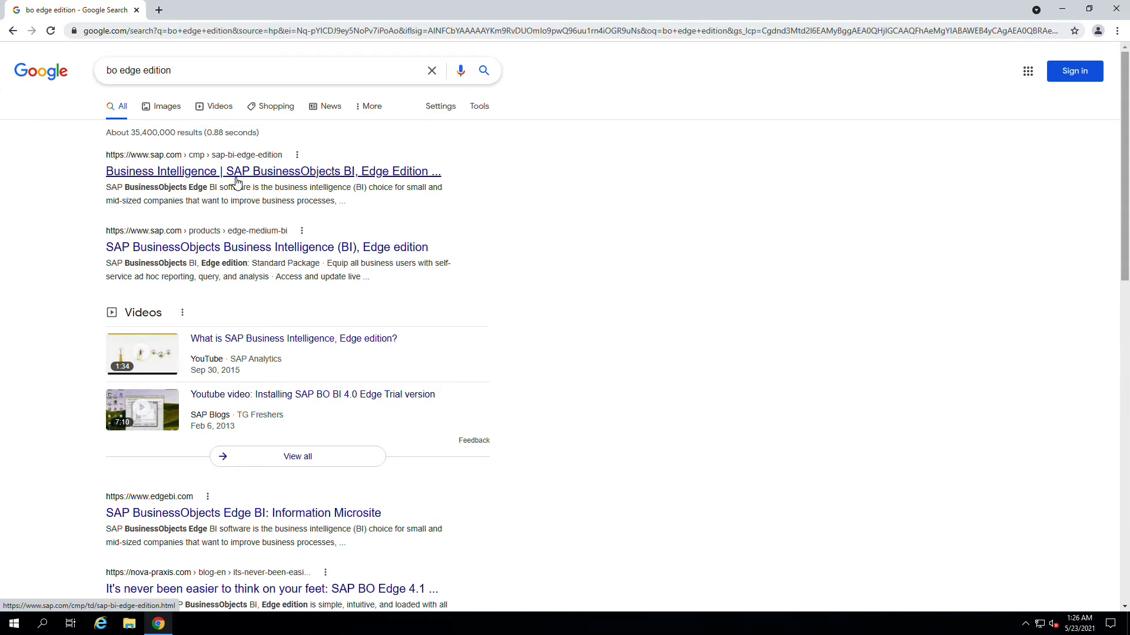
pyautogui.click(237, 183)
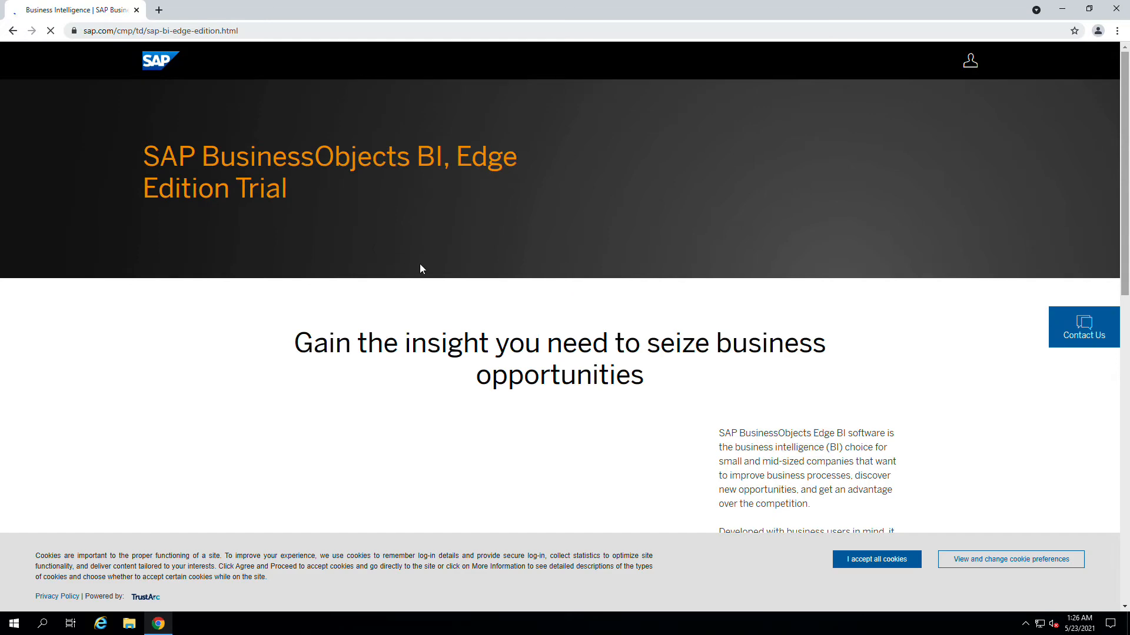
# - Accept all cookies and start registering for the Edge Edition free trial
pyautogui.click(840, 559)
pyautogui.scroll(-8, 754, 461)
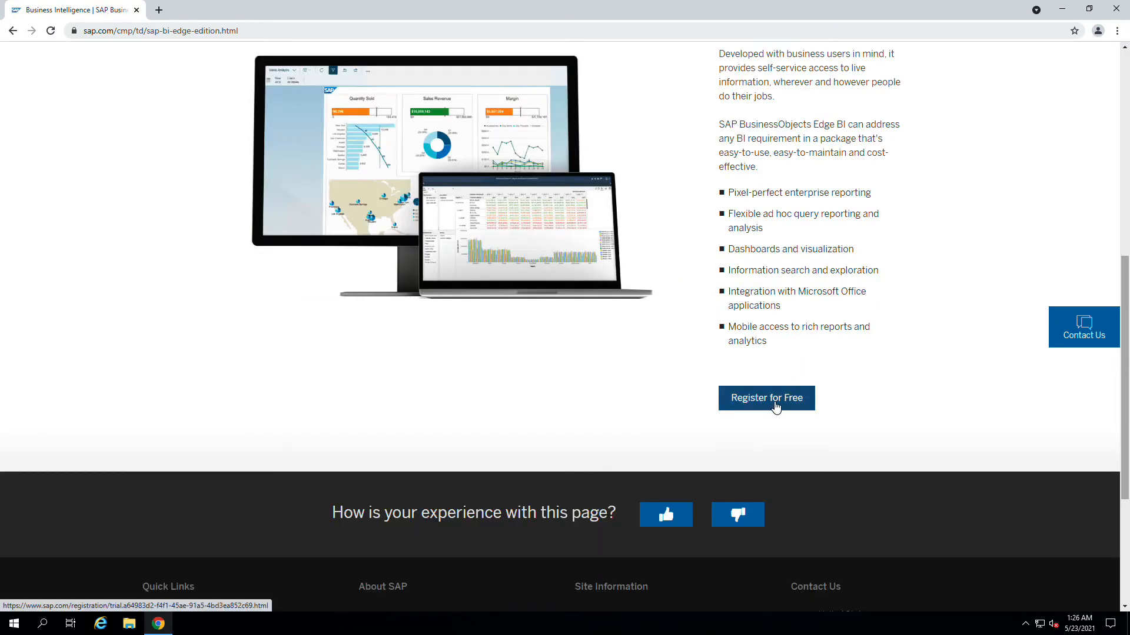
pyautogui.click(774, 403)
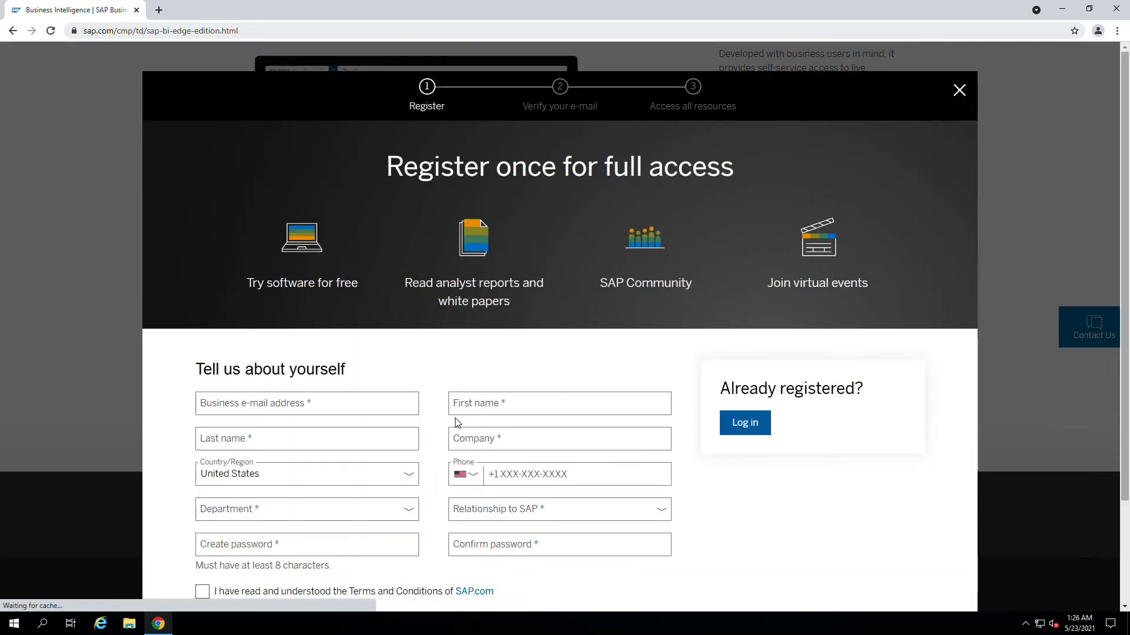
# - Log in with the existing SAP account's e-mail and password
pyautogui.scroll(-1, 384, 377)
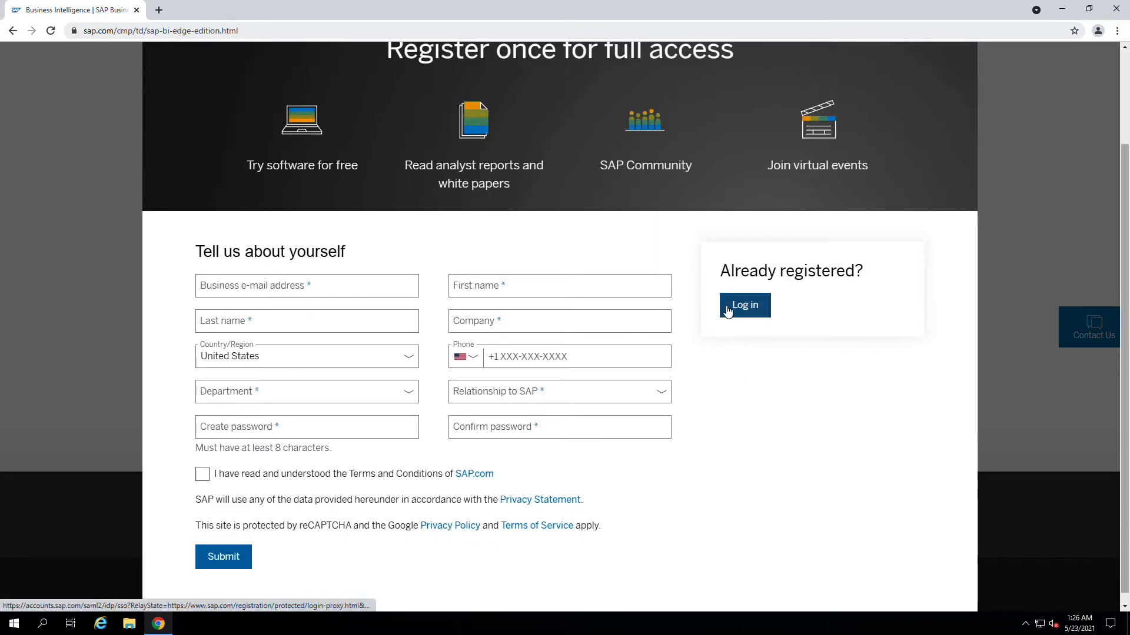
pyautogui.click(728, 308)
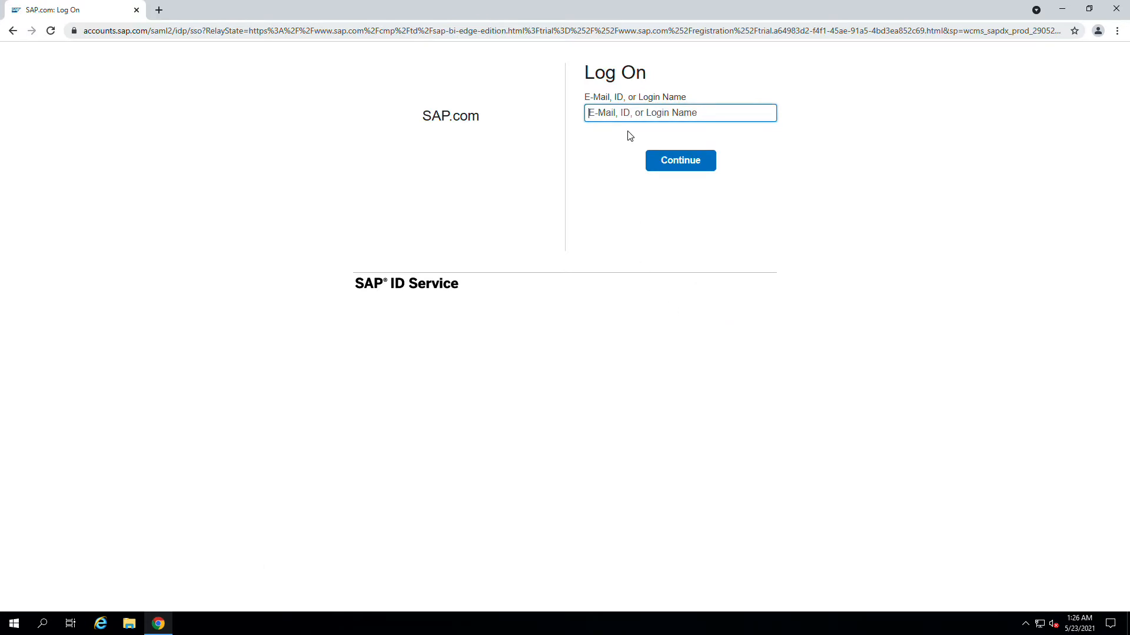
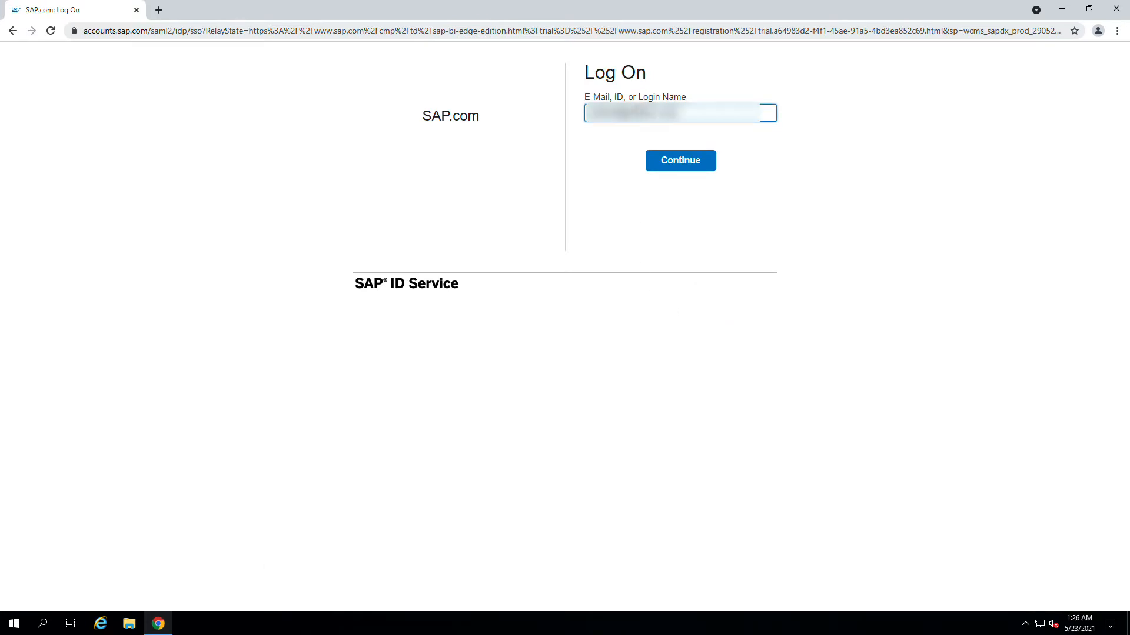
pyautogui.click(705, 165)
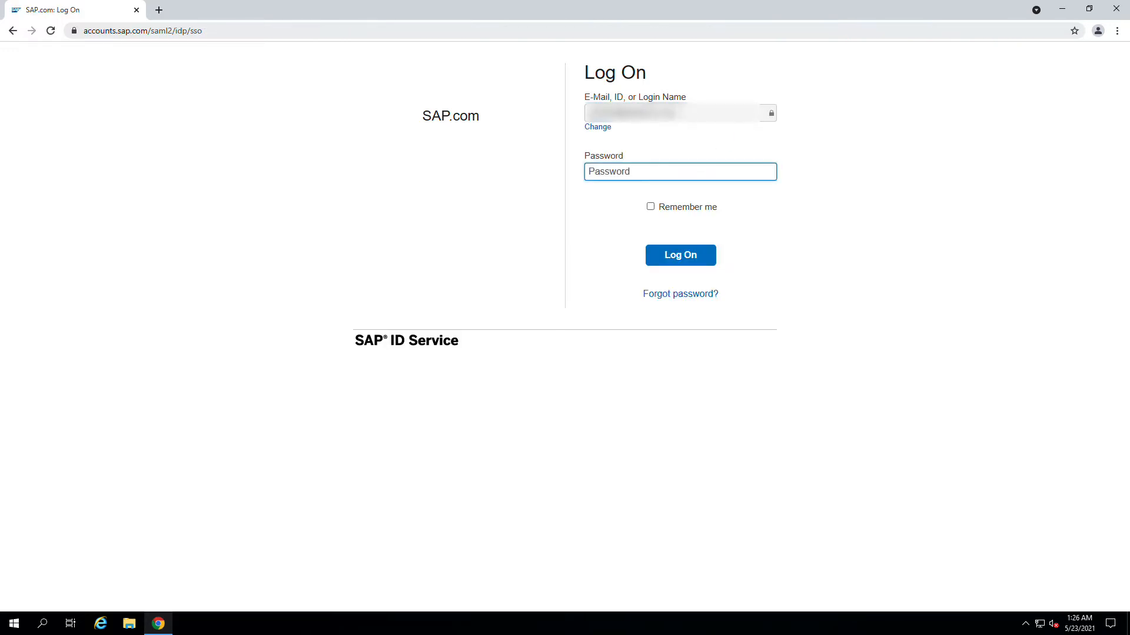
pyautogui.write('••••••••••')
pyautogui.click(681, 260)
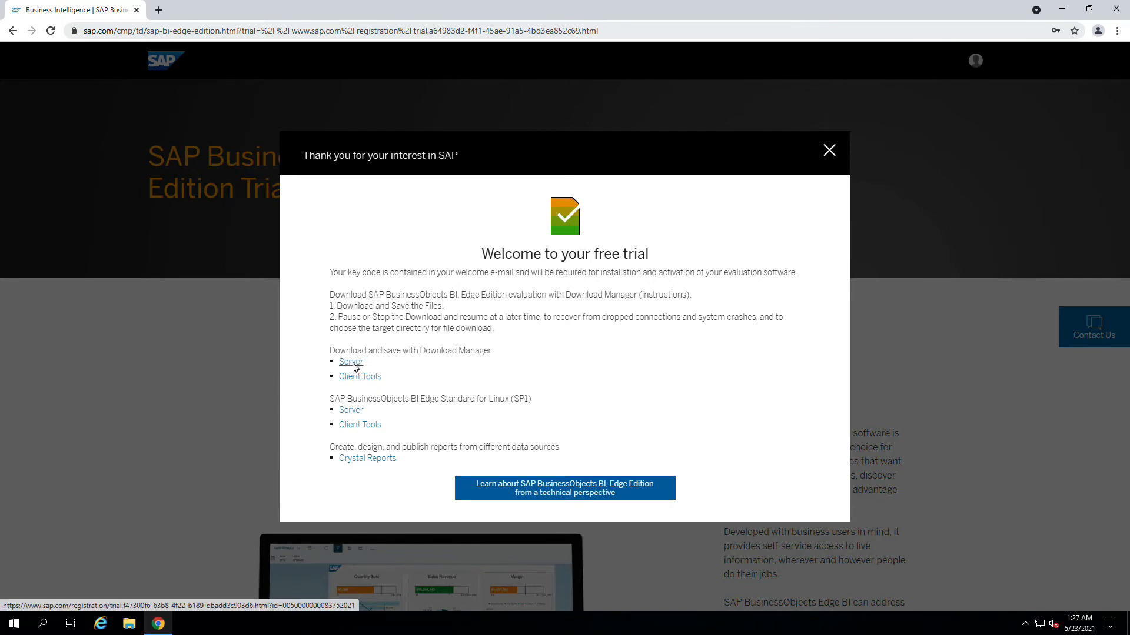
# - Accept the license agreement and start downloading the Windows Server trial
pyautogui.click(353, 365)
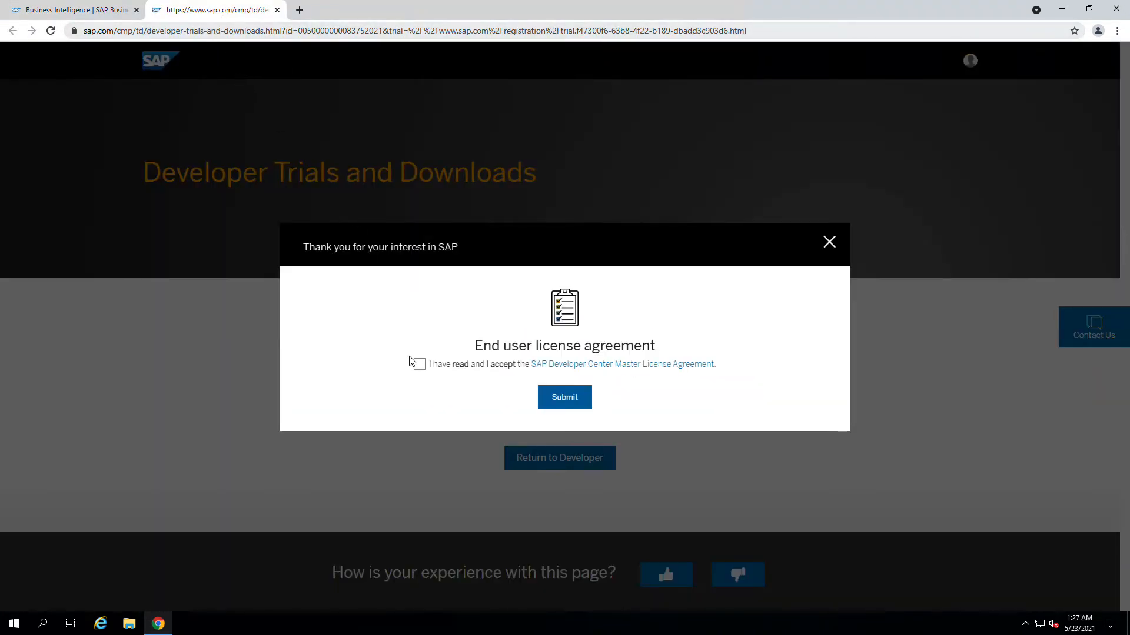
pyautogui.click(416, 363)
pyautogui.click(563, 397)
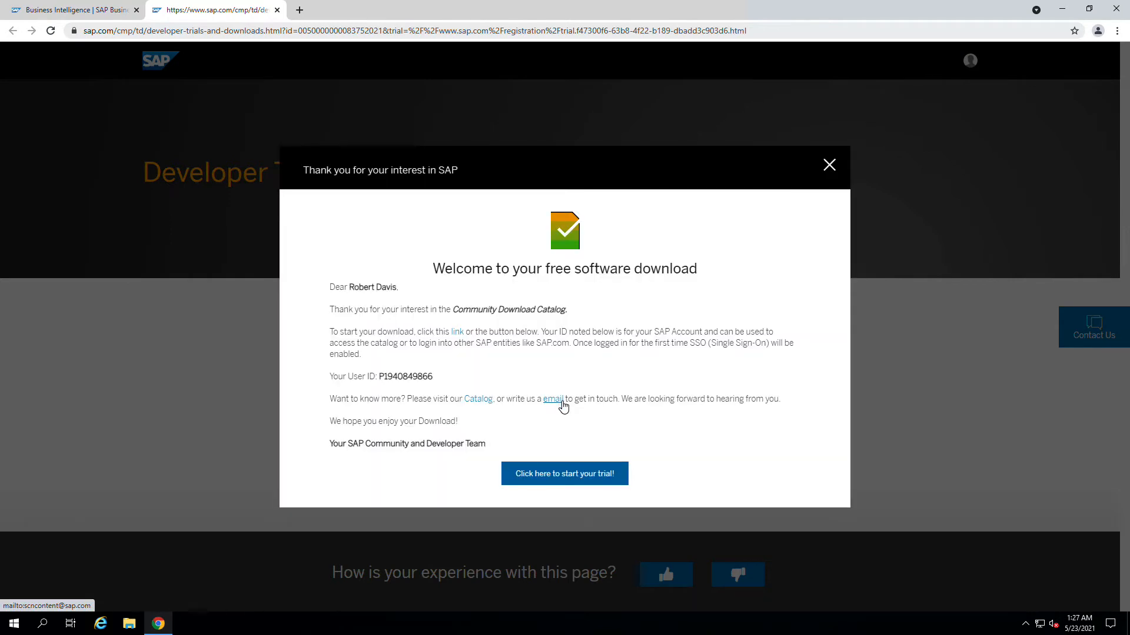
pyautogui.click(560, 474)
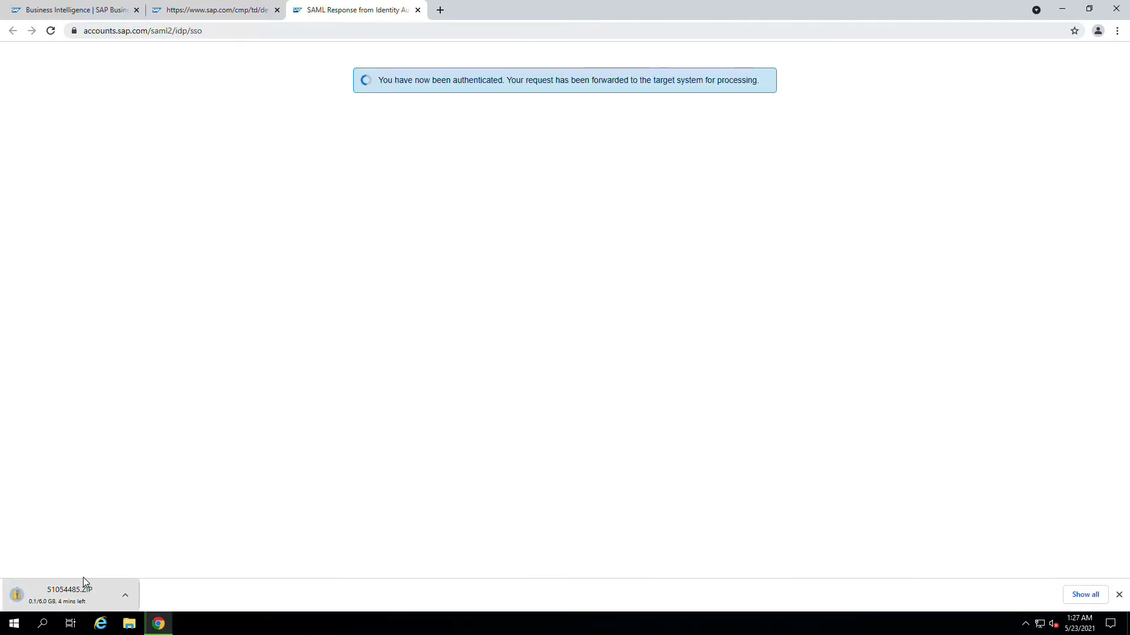
# - Return to the trial page, accept the license and download the Windows Client Tools trial
pyautogui.click(98, 13)
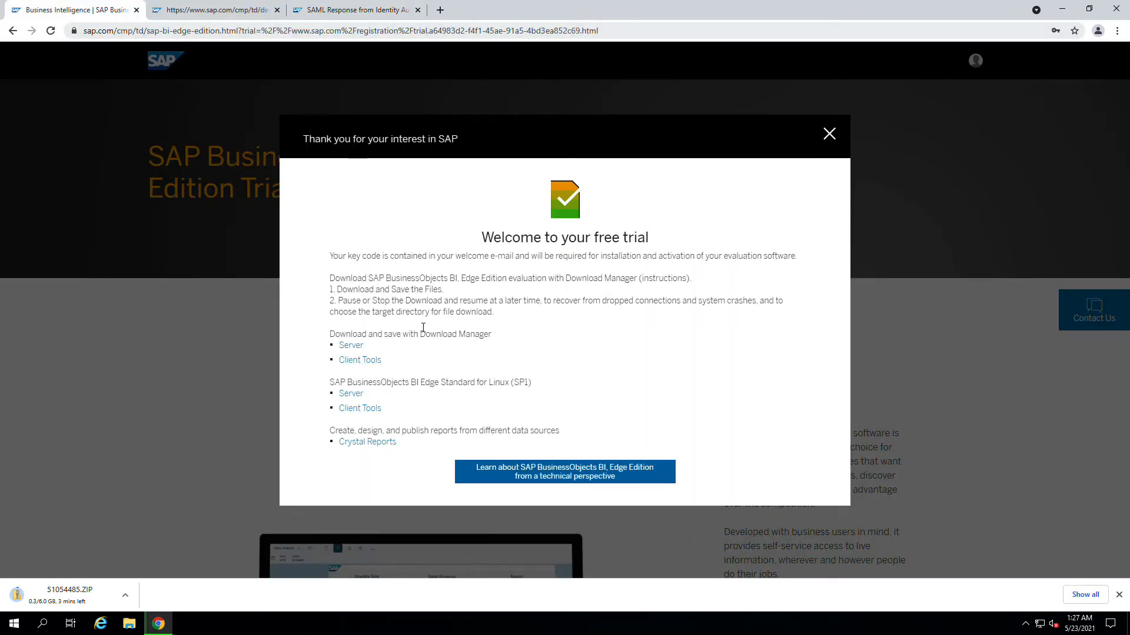
pyautogui.click(360, 364)
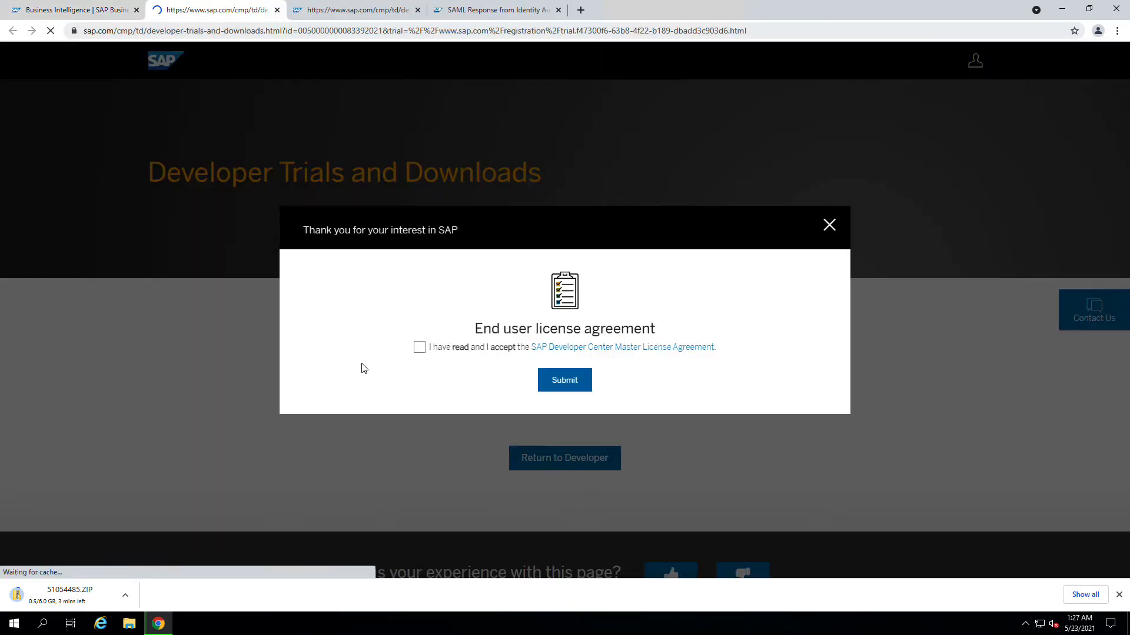
pyautogui.click(419, 349)
pyautogui.click(573, 385)
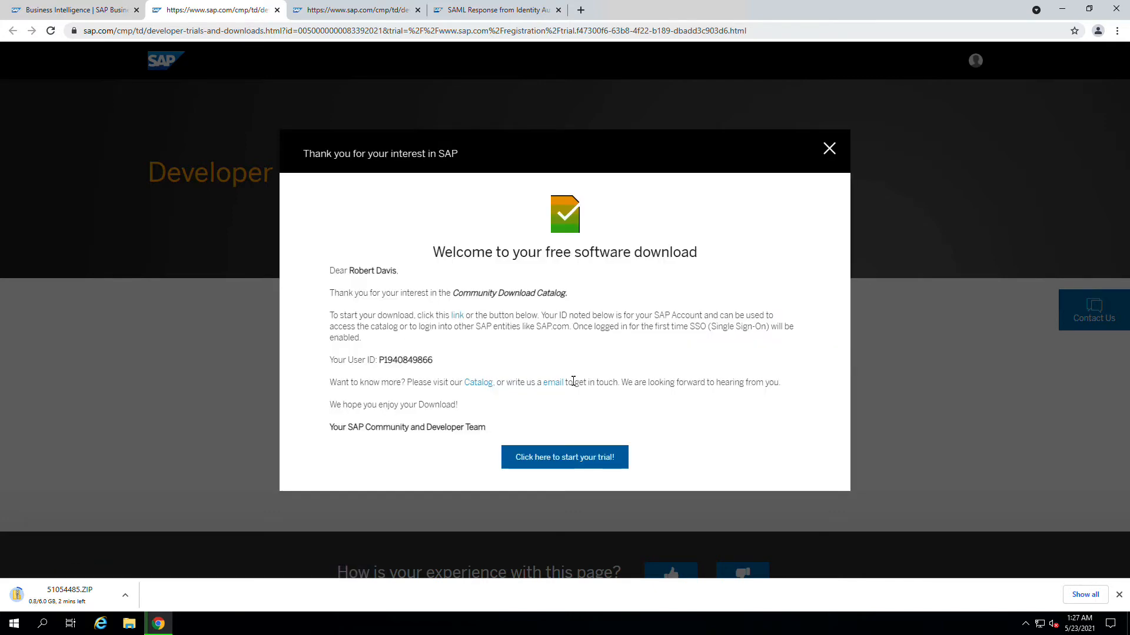
pyautogui.click(561, 468)
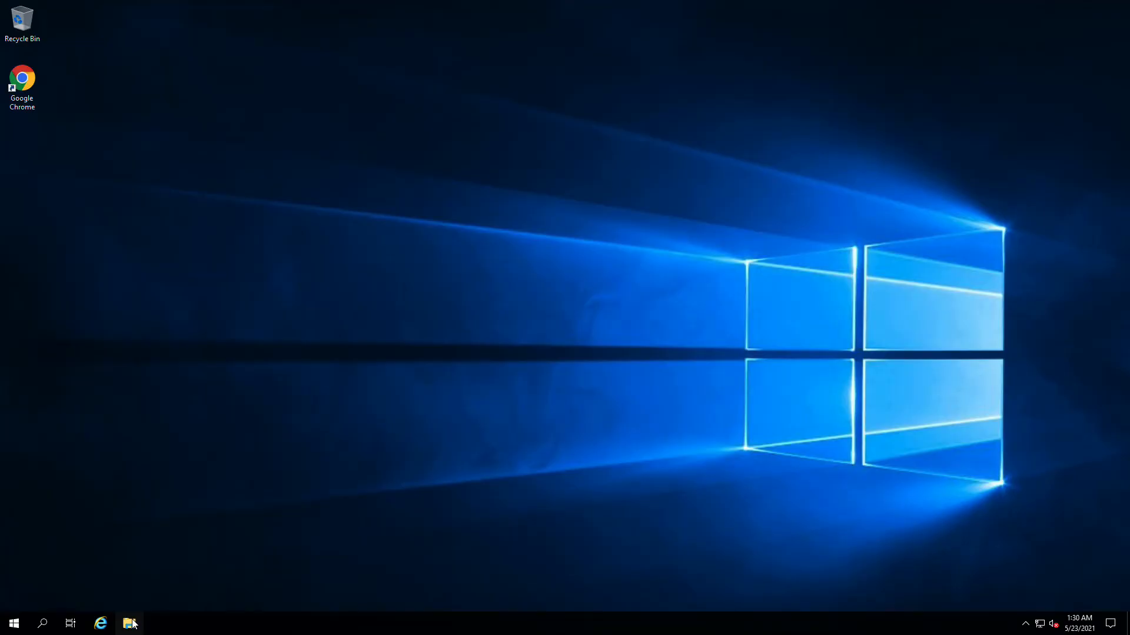
# - In the Downloads folder, start Extract All on the 51054485 zip file
pyautogui.click(129, 624)
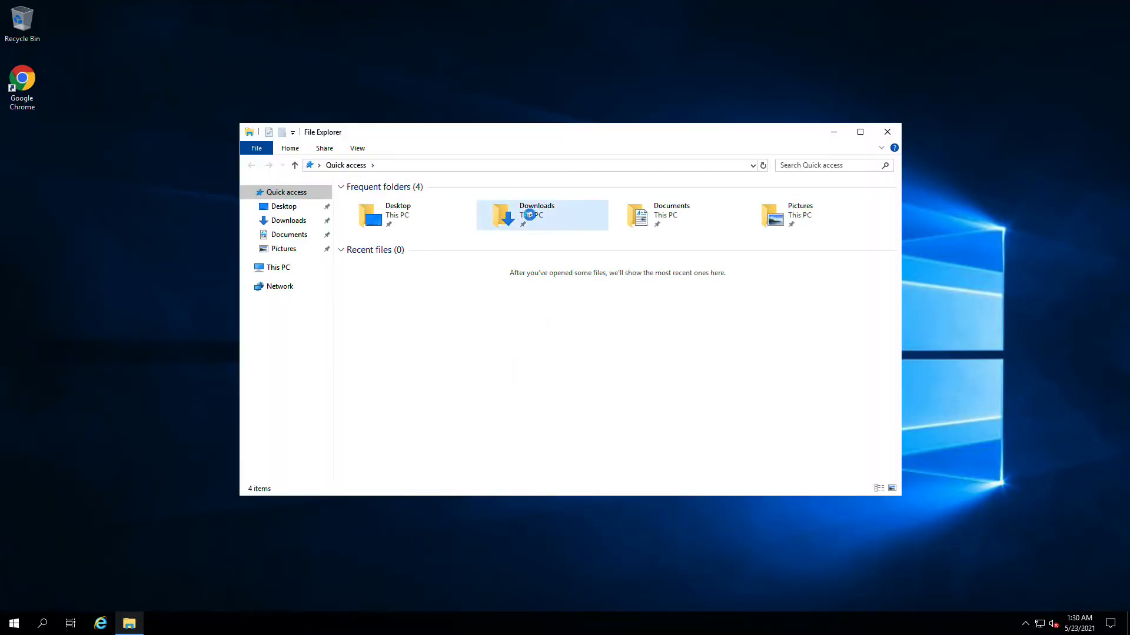
pyautogui.click(547, 219)
pyautogui.doubleClick(547, 219)
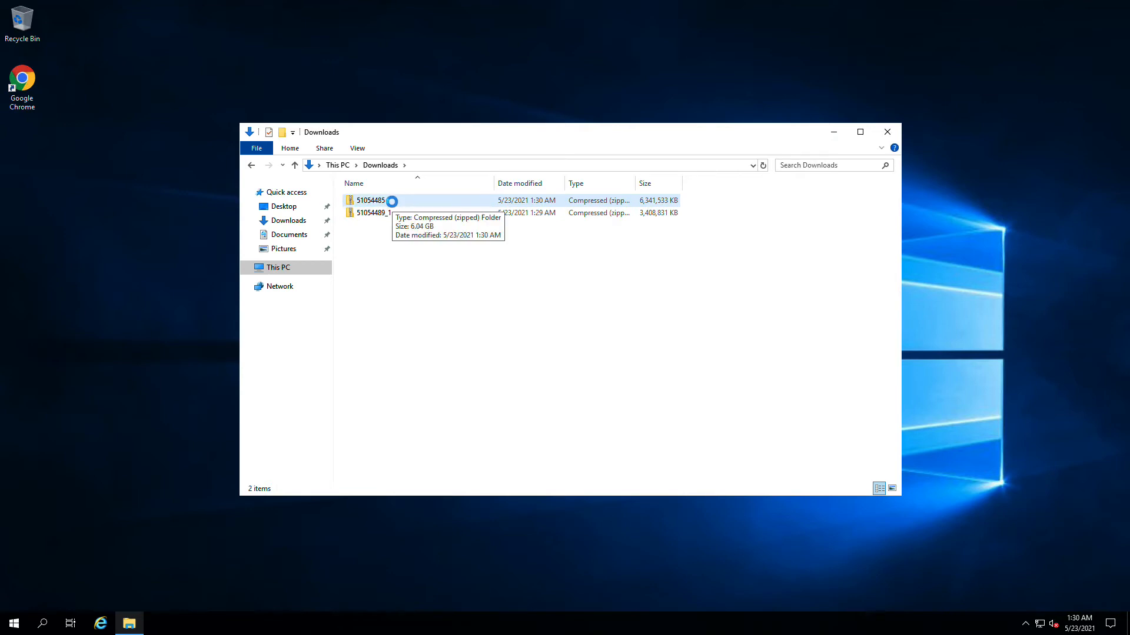
pyautogui.rightClick(395, 201)
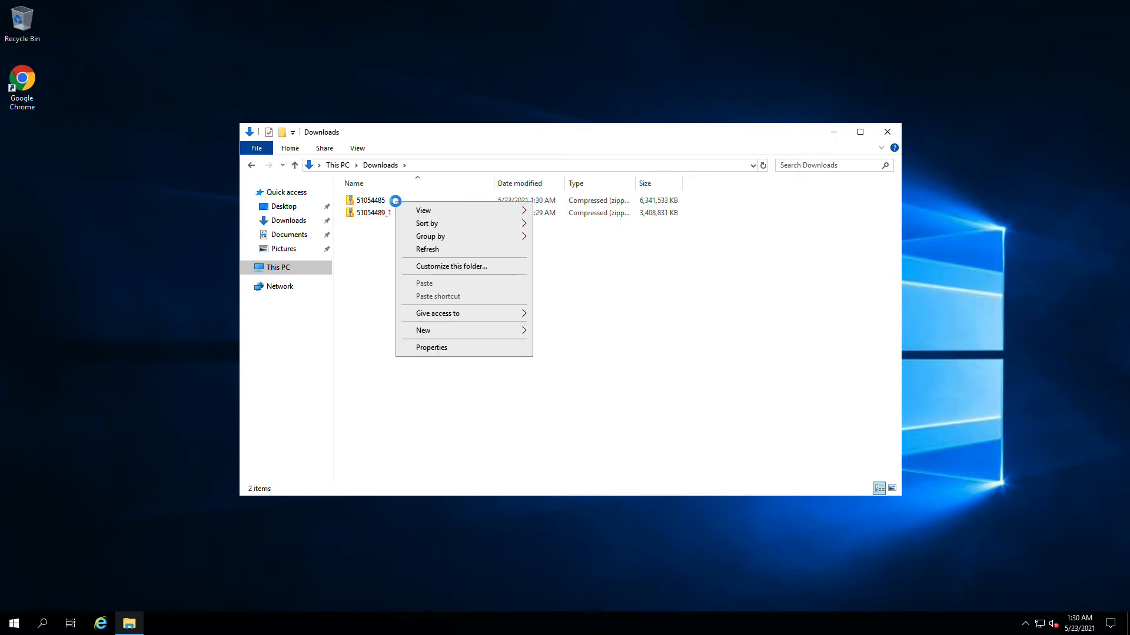
pyautogui.click(374, 282)
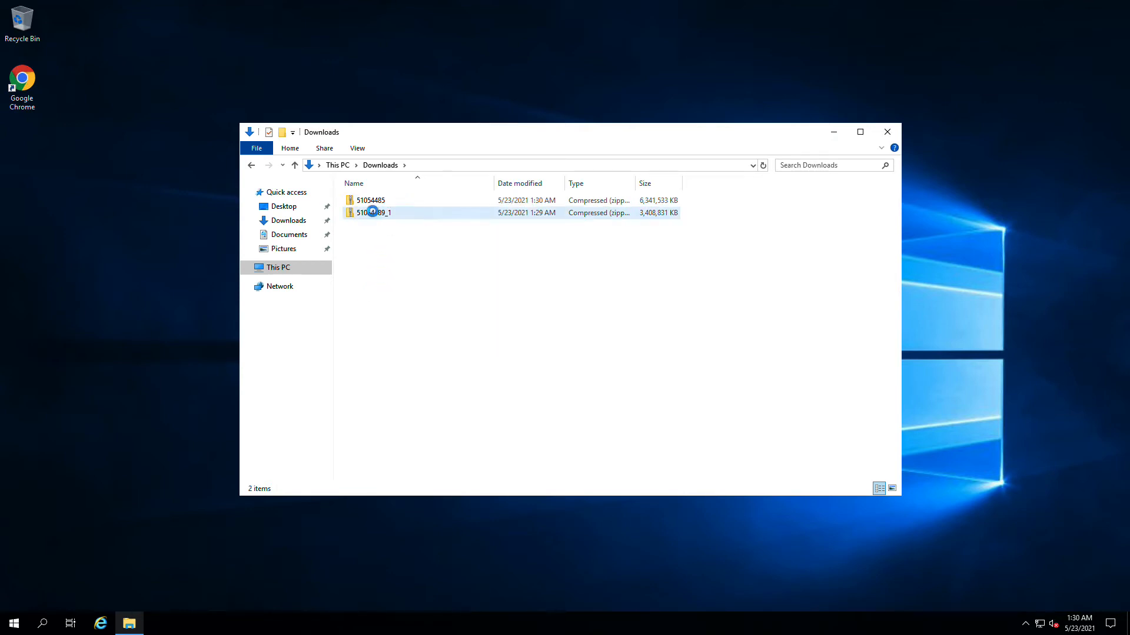
pyautogui.click(373, 202)
pyautogui.rightClick(408, 201)
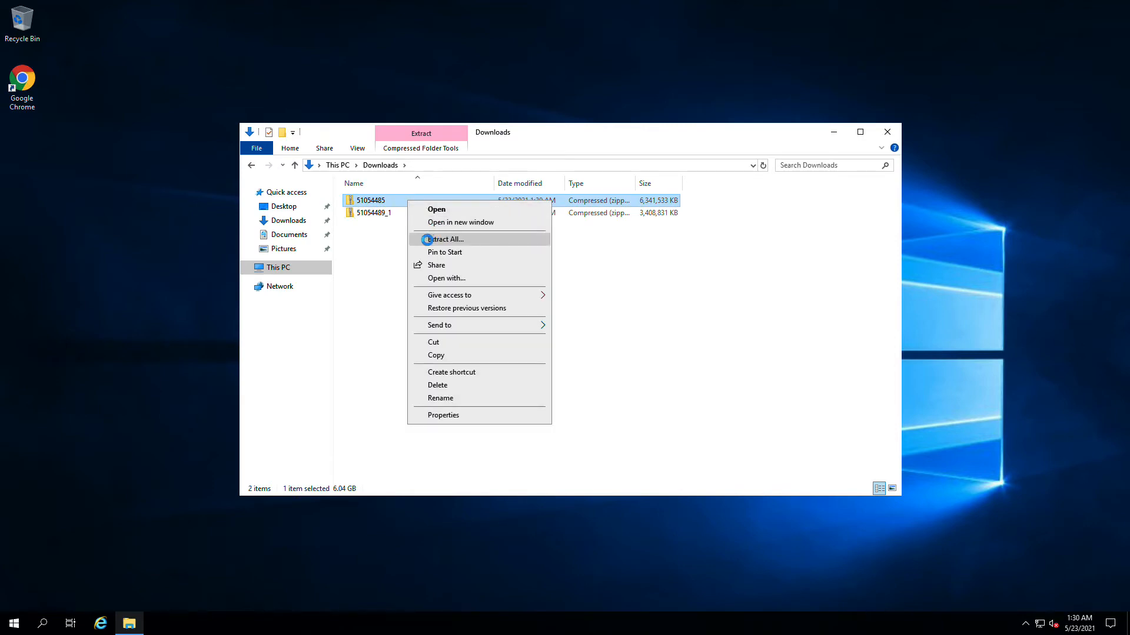
pyautogui.click(427, 240)
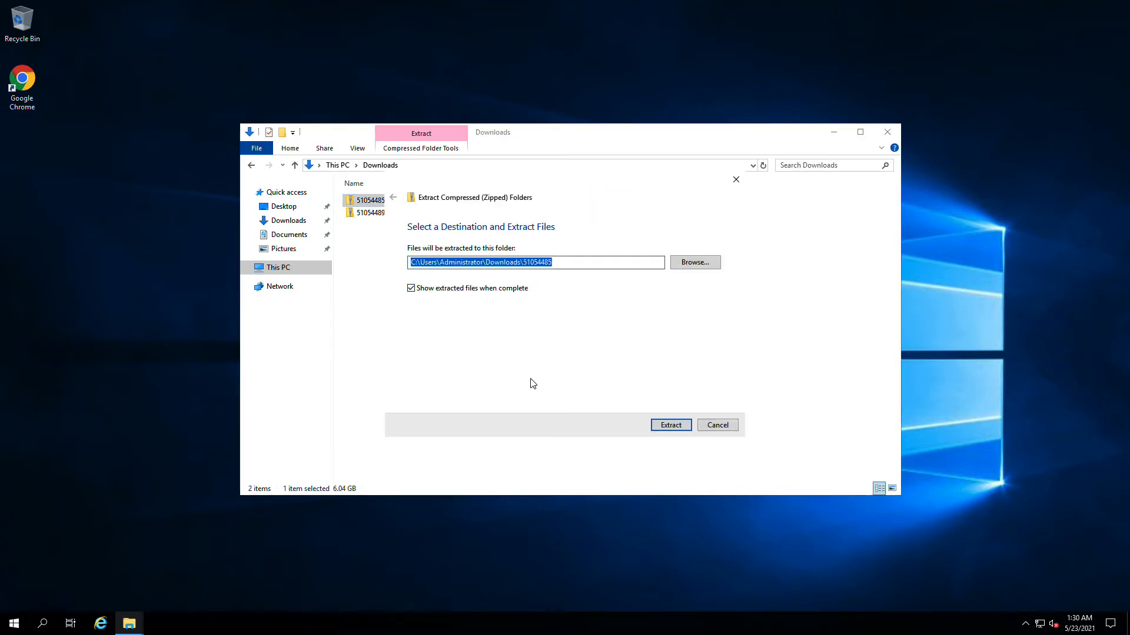
# - Extract the 51054485 zip into Downloads\51054485 and open the extracted folder
pyautogui.click(679, 429)
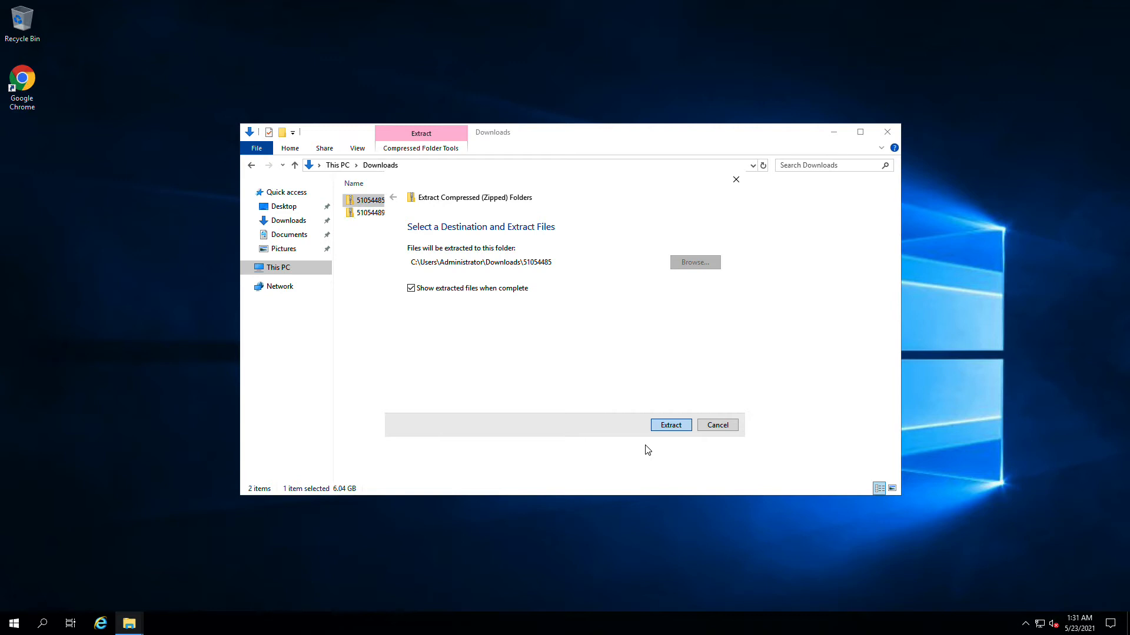
pyautogui.click(670, 425)
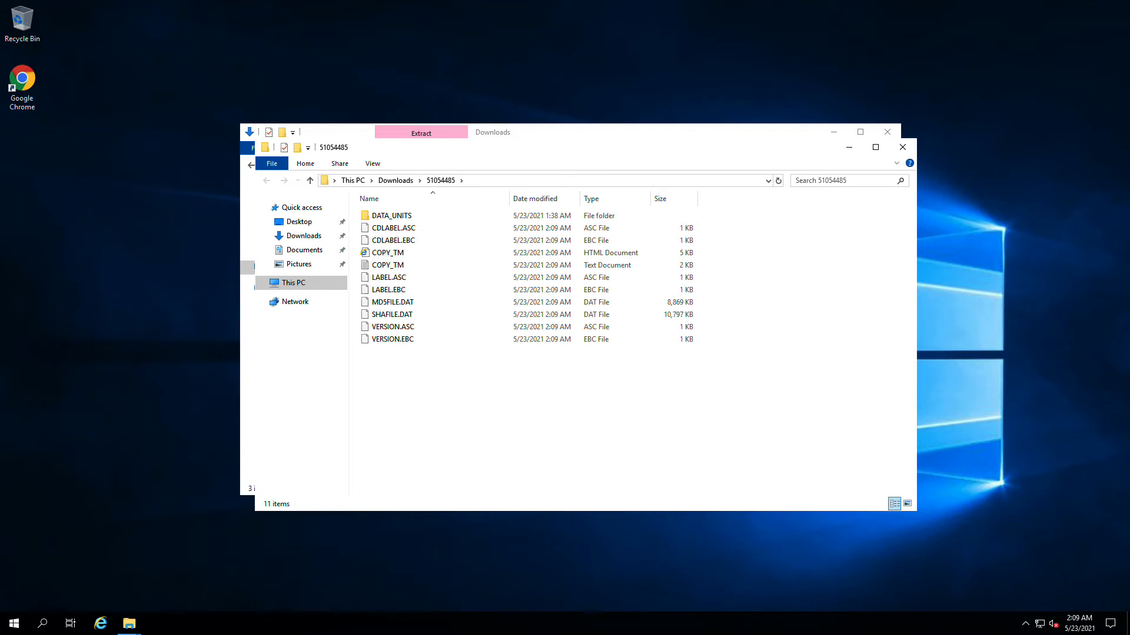
# - Go into DATA_UNITS > BusinessObjectsServer_win and launch setup.exe
pyautogui.doubleClick(396, 220)
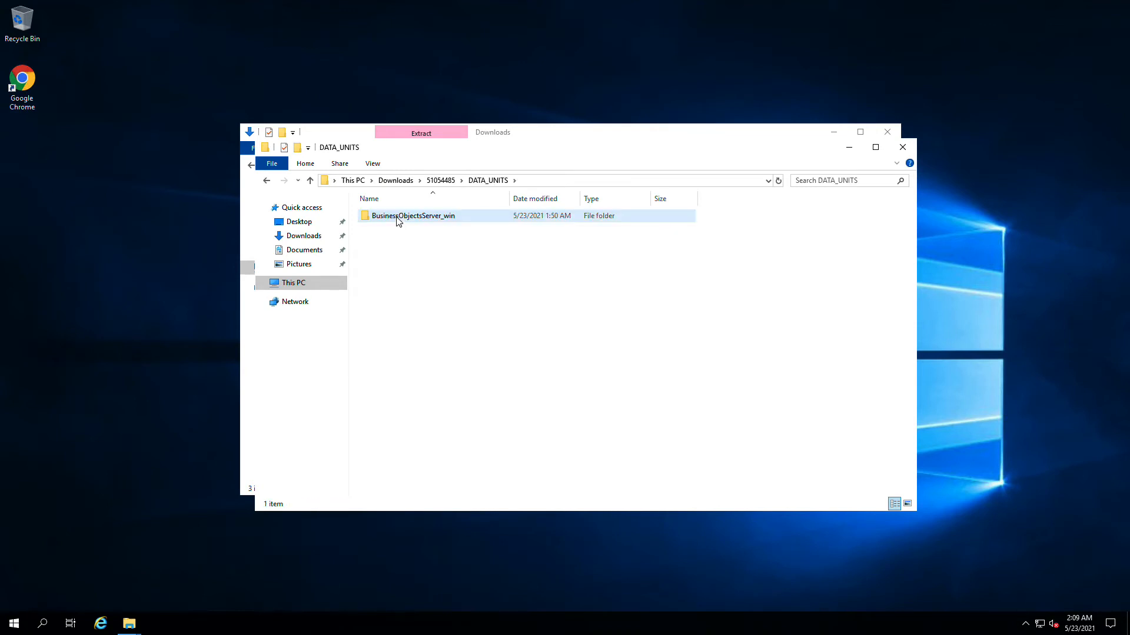
pyautogui.doubleClick(397, 218)
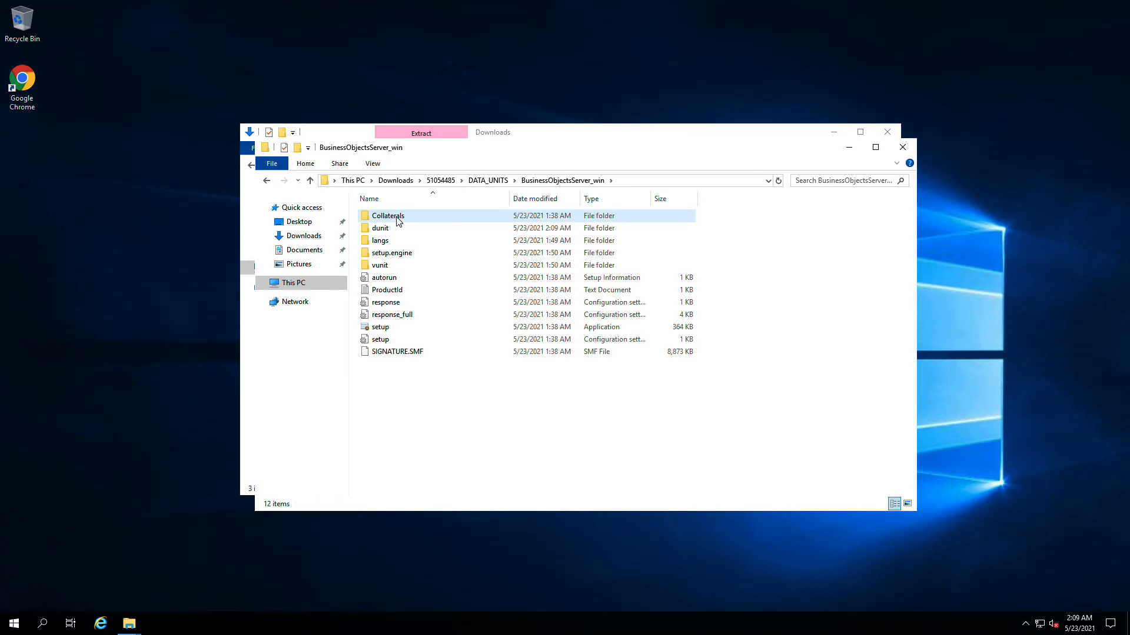
pyautogui.click(389, 330)
pyautogui.doubleClick(389, 331)
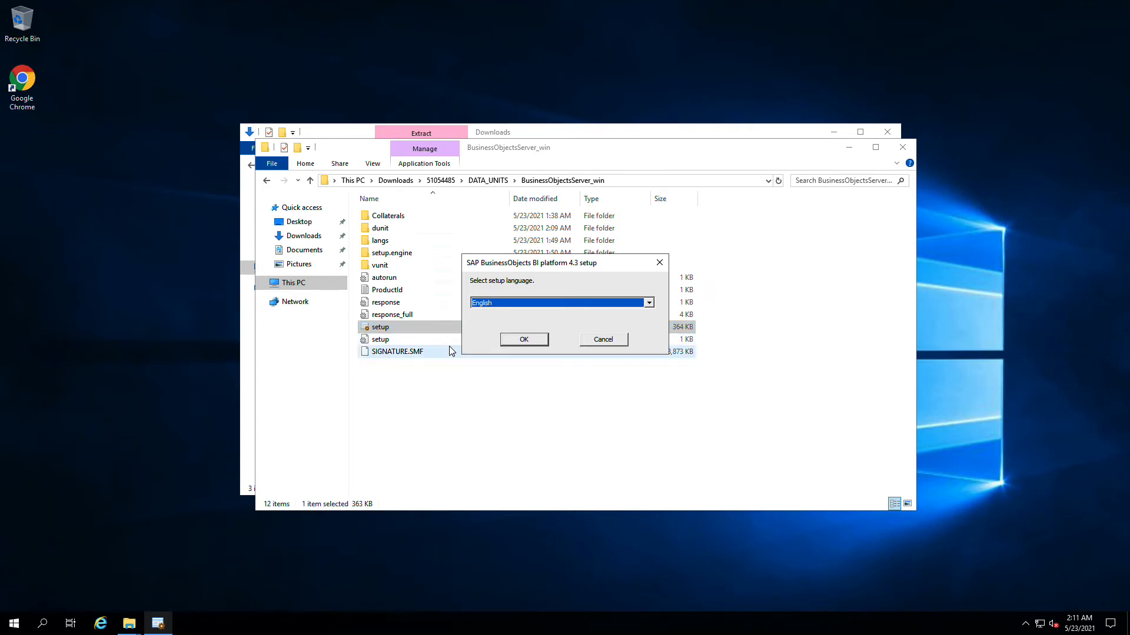
# - Accept English and the default destination, review the failed Suppressed reboot prerequisite, and exit setup
pyautogui.click(523, 340)
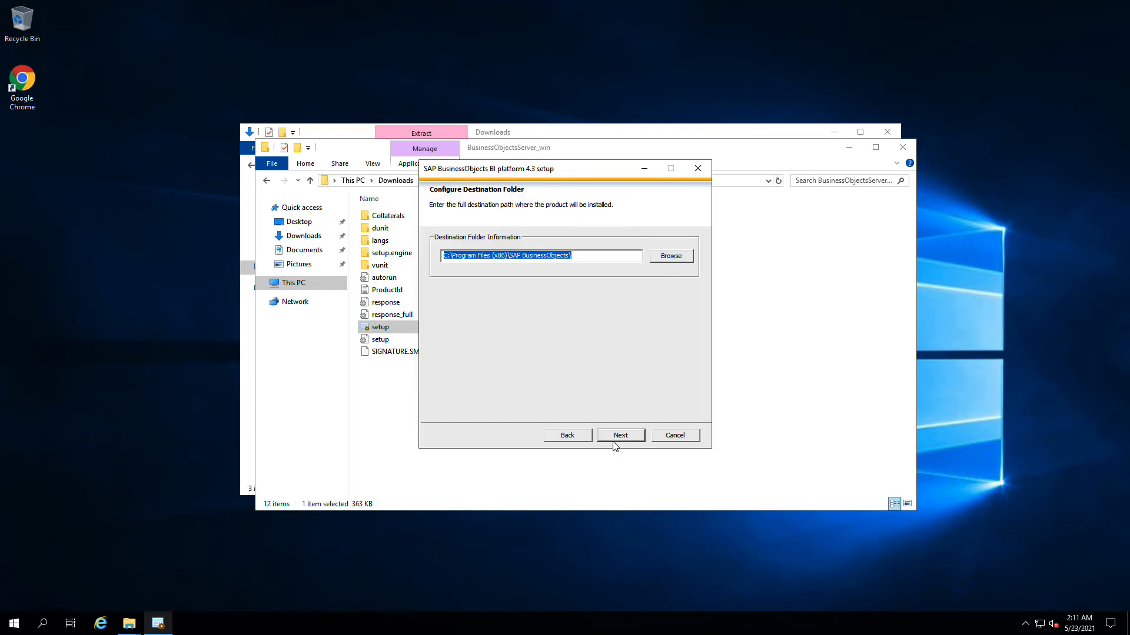
pyautogui.click(613, 441)
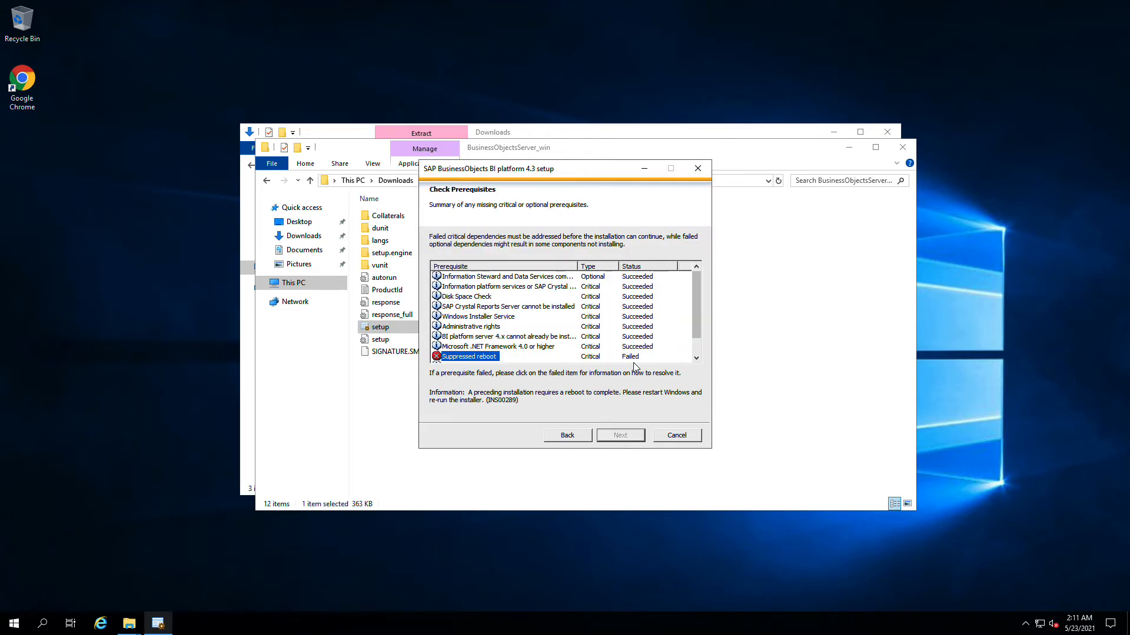
pyautogui.scroll(-1, 522, 350)
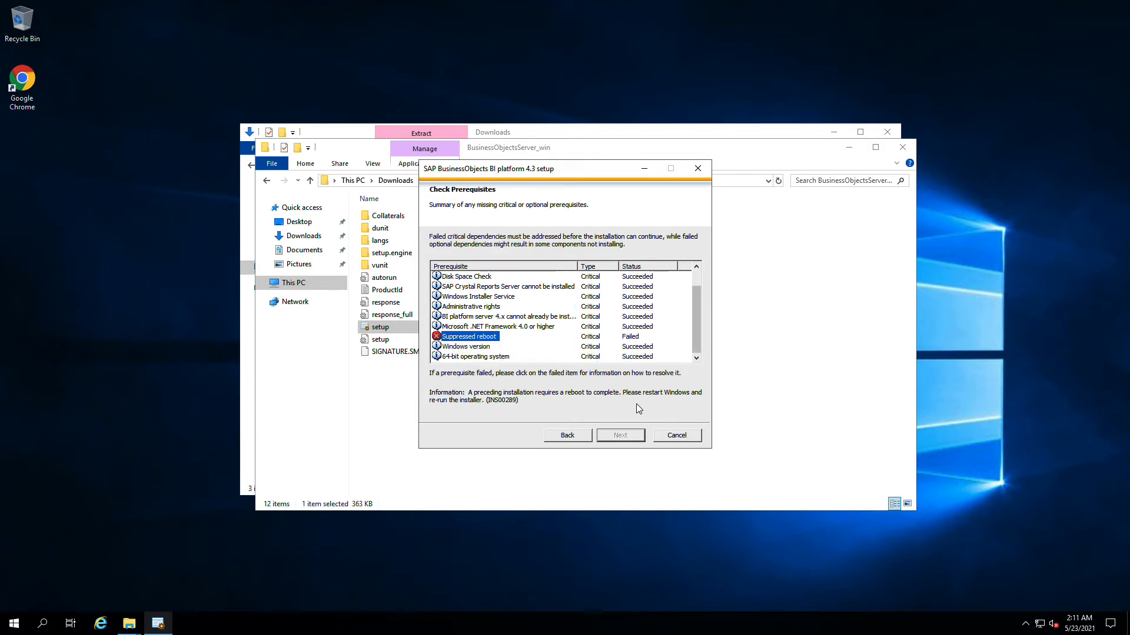
pyautogui.click(661, 435)
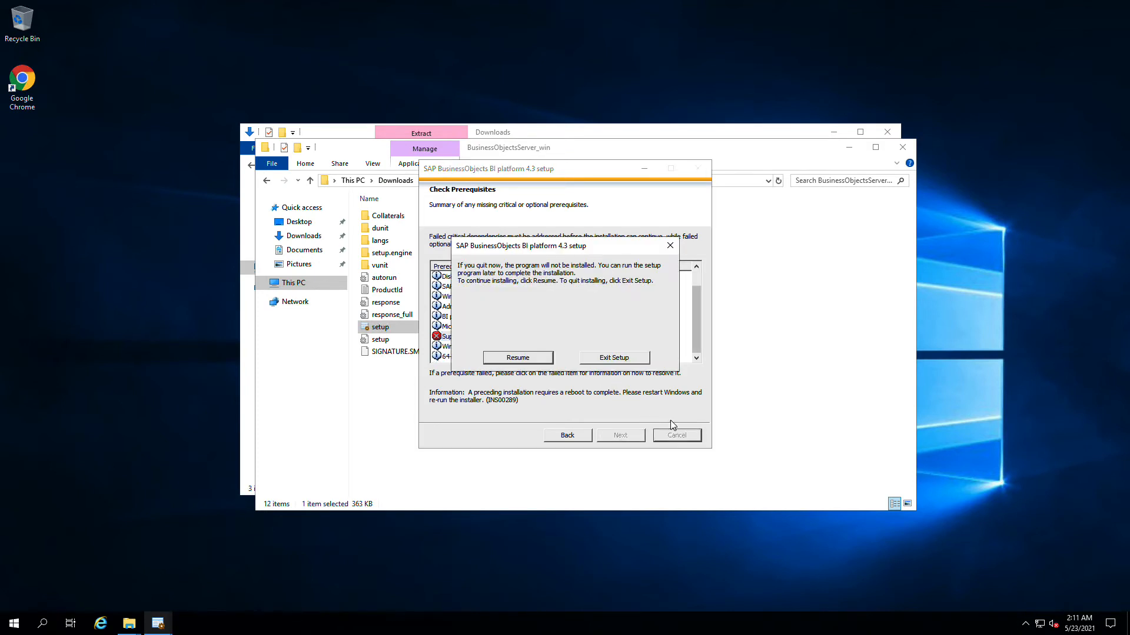
pyautogui.click(645, 360)
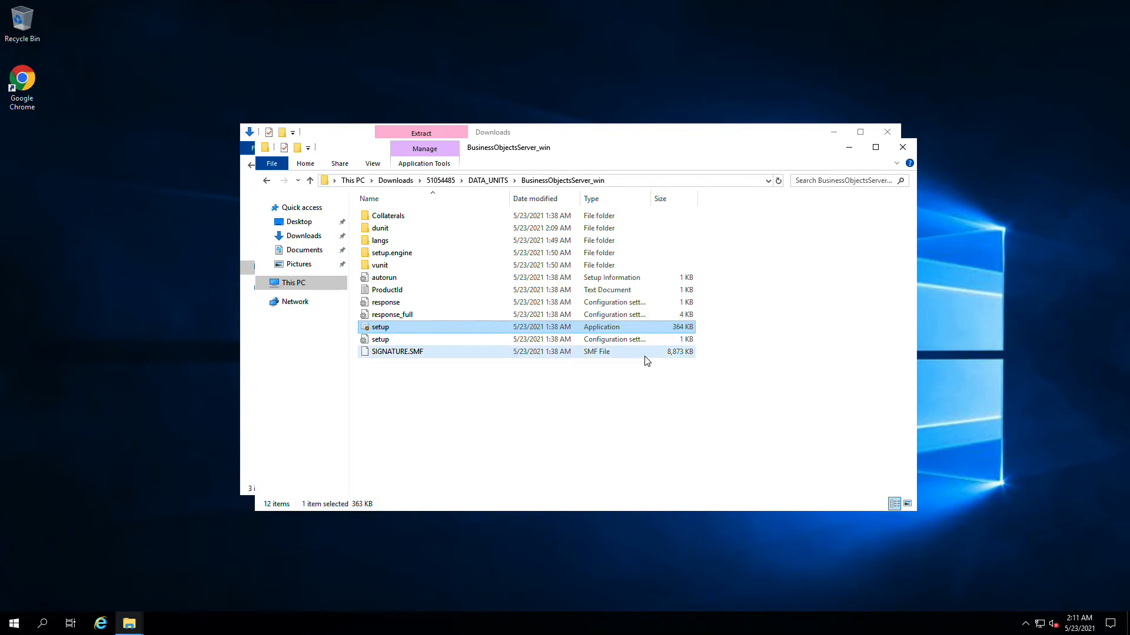
# - Restart Windows Server from the Start power menu, then close Server Manager after rebooting
pyautogui.click(12, 625)
pyautogui.click(15, 598)
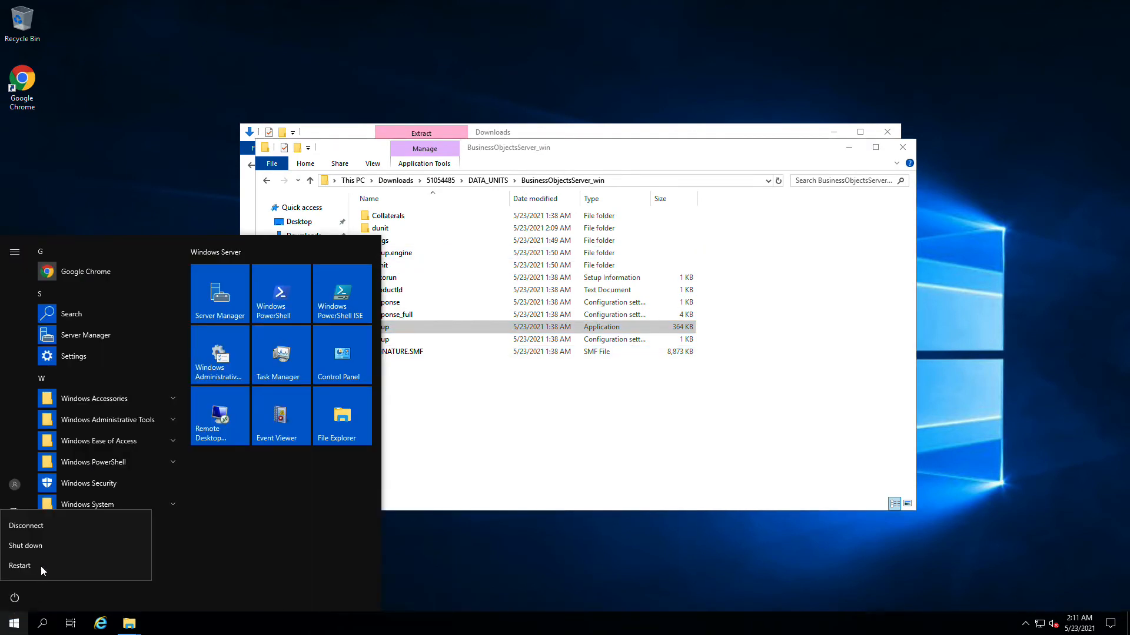
pyautogui.click(47, 560)
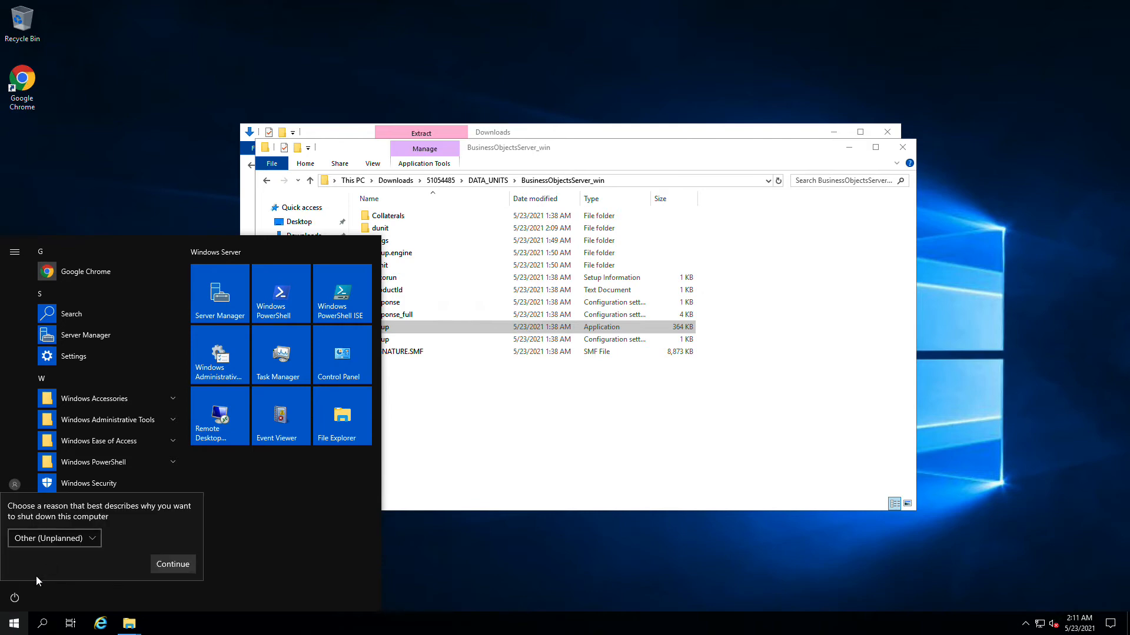
pyautogui.click(165, 565)
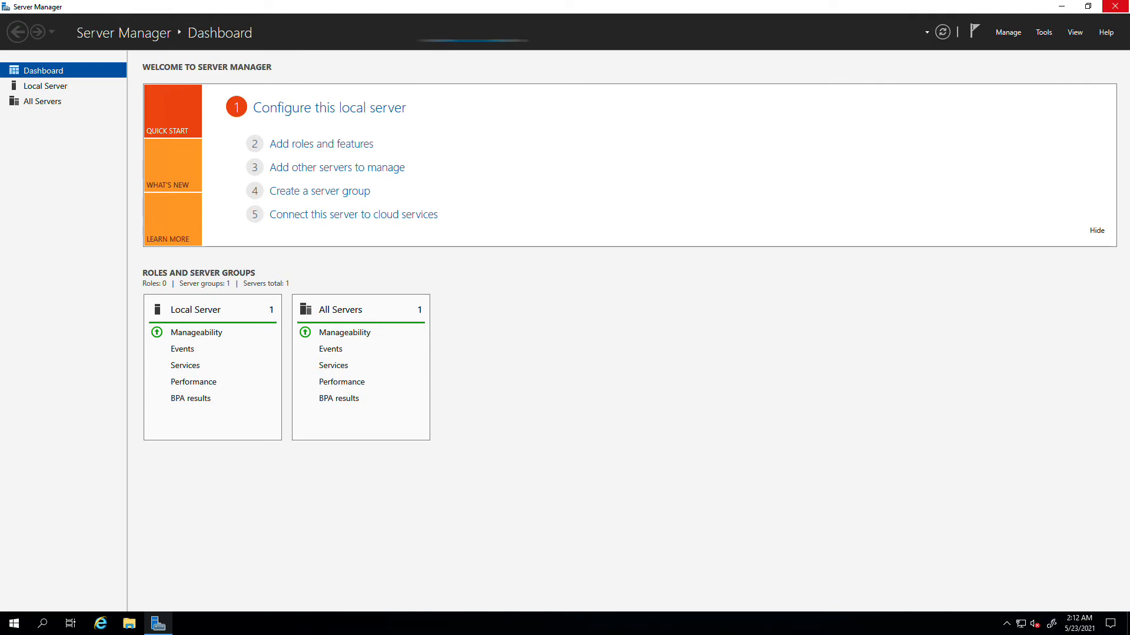
pyautogui.click(1115, 8)
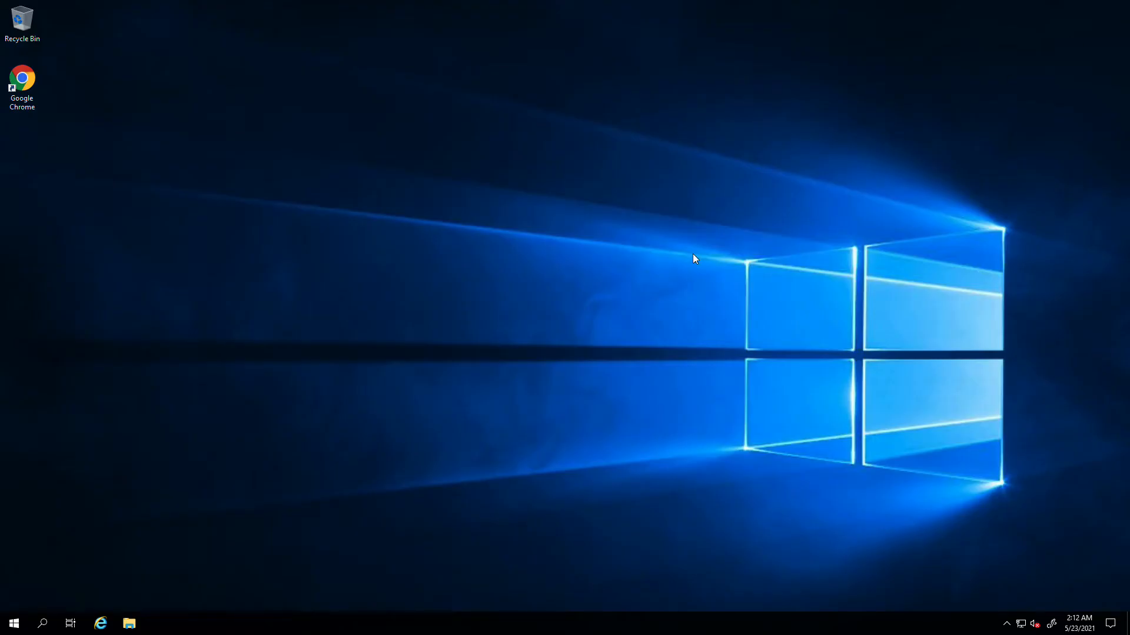
# - Browse Downloads > 51054485 > DATA_UNITS > BusinessObjectsServer_win and run setup again
pyautogui.click(130, 623)
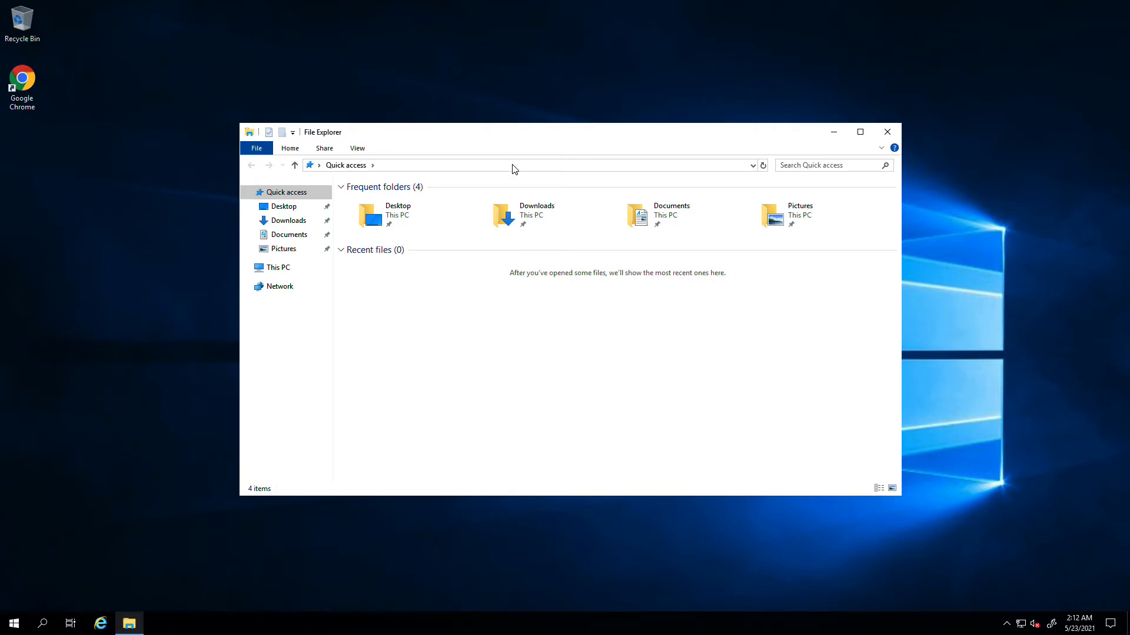
pyautogui.doubleClick(530, 215)
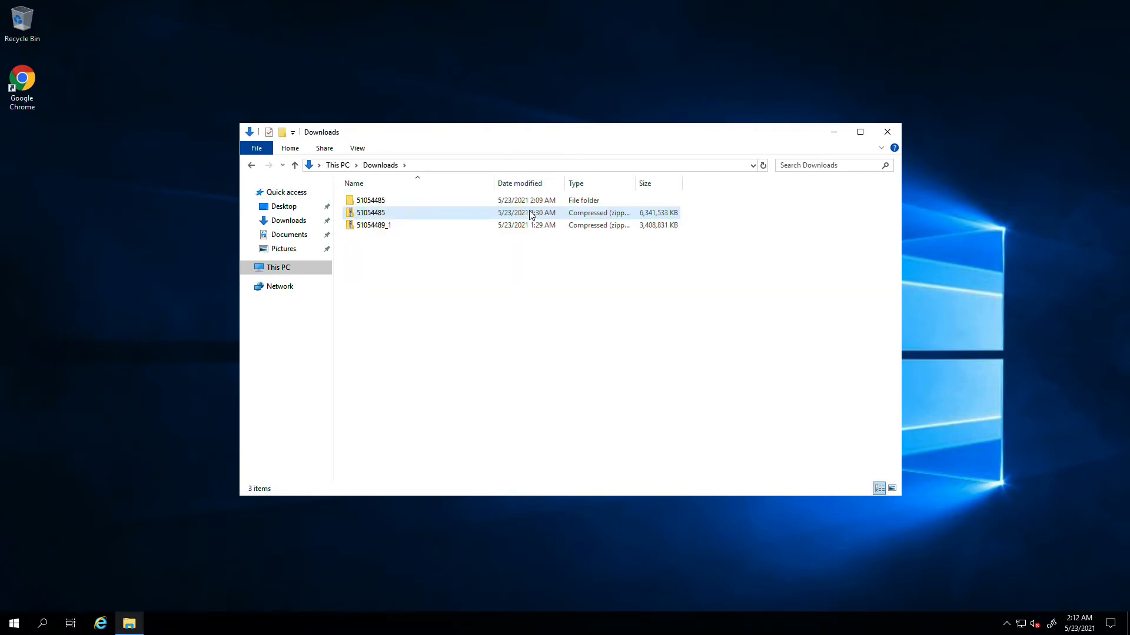
pyautogui.doubleClick(398, 206)
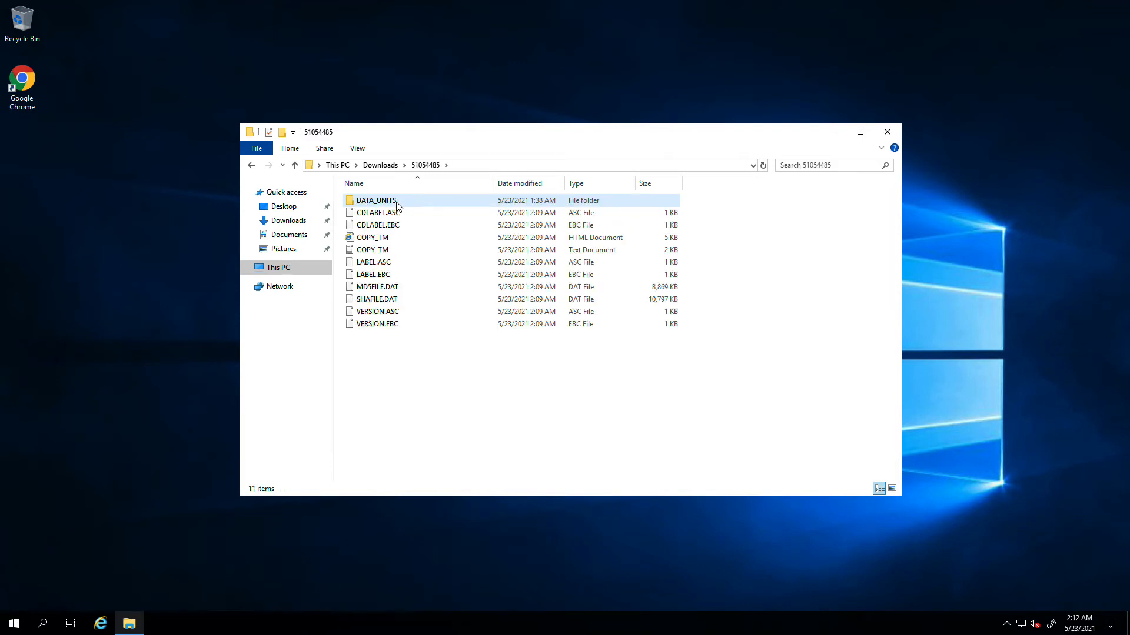
pyautogui.doubleClick(398, 206)
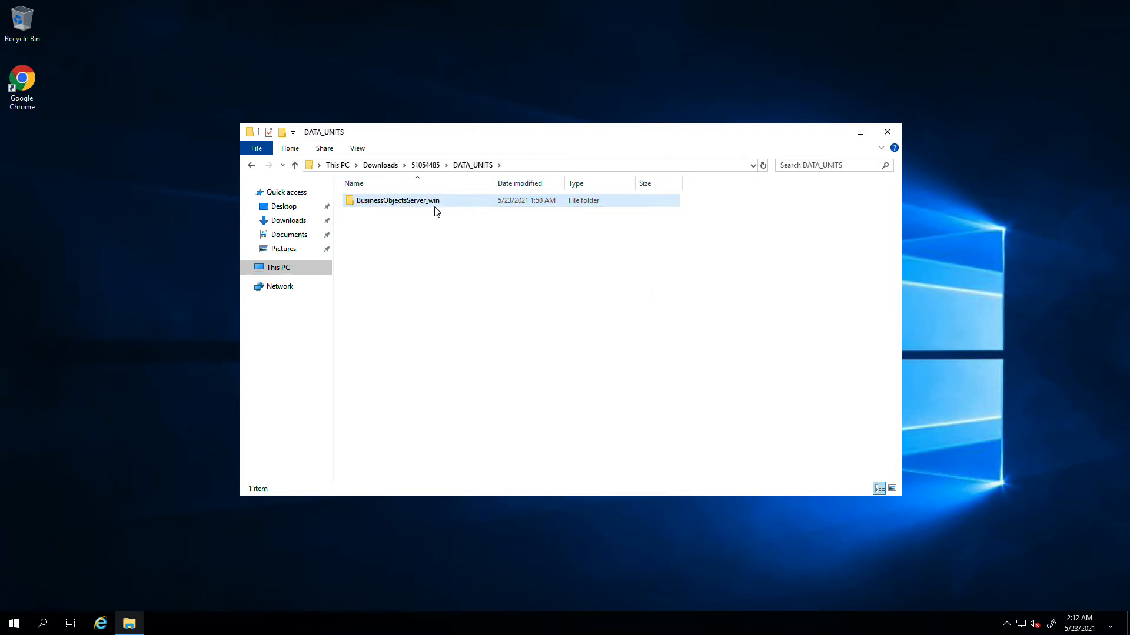
pyautogui.doubleClick(451, 209)
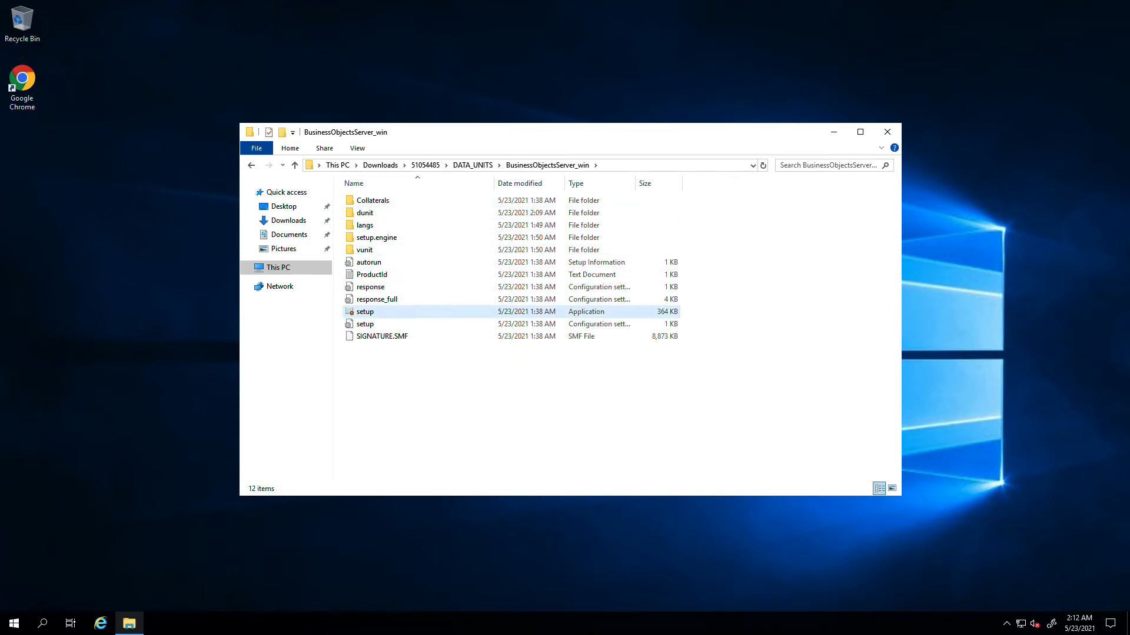
pyautogui.doubleClick(379, 312)
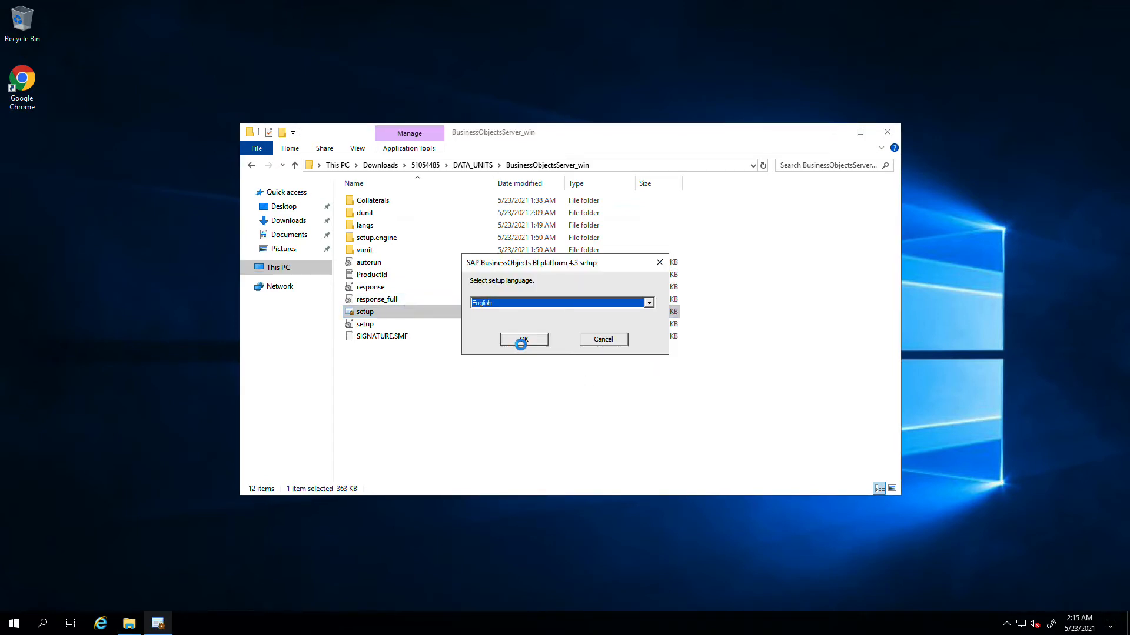
# - Choose English, keep the default path, pass prerequisites and welcome, and accept the license agreement
pyautogui.click(521, 340)
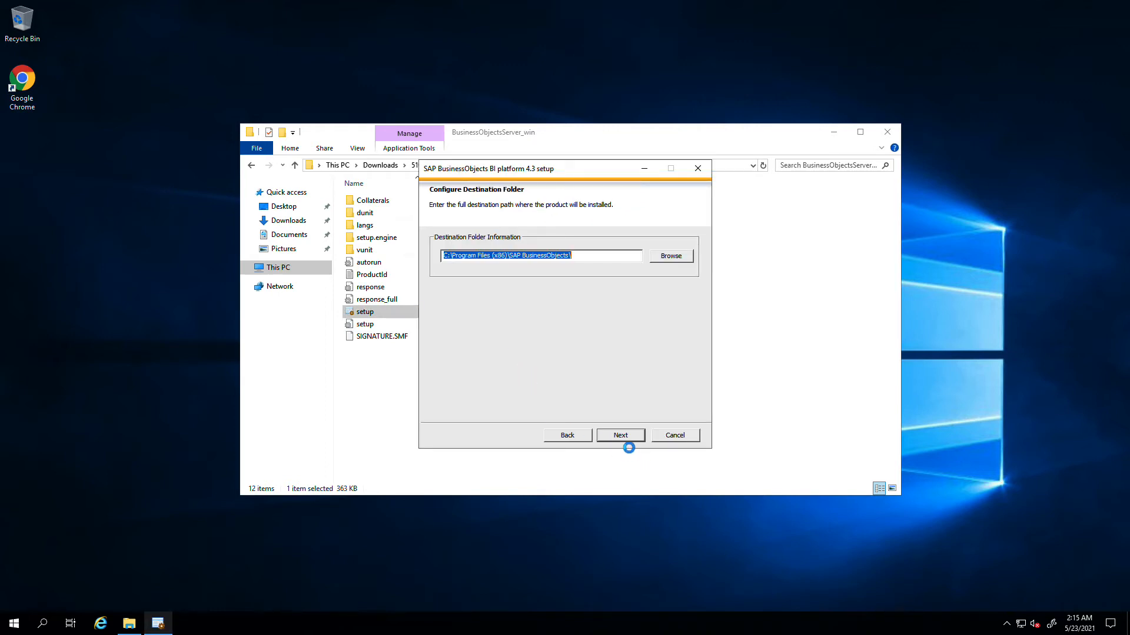
pyautogui.click(624, 438)
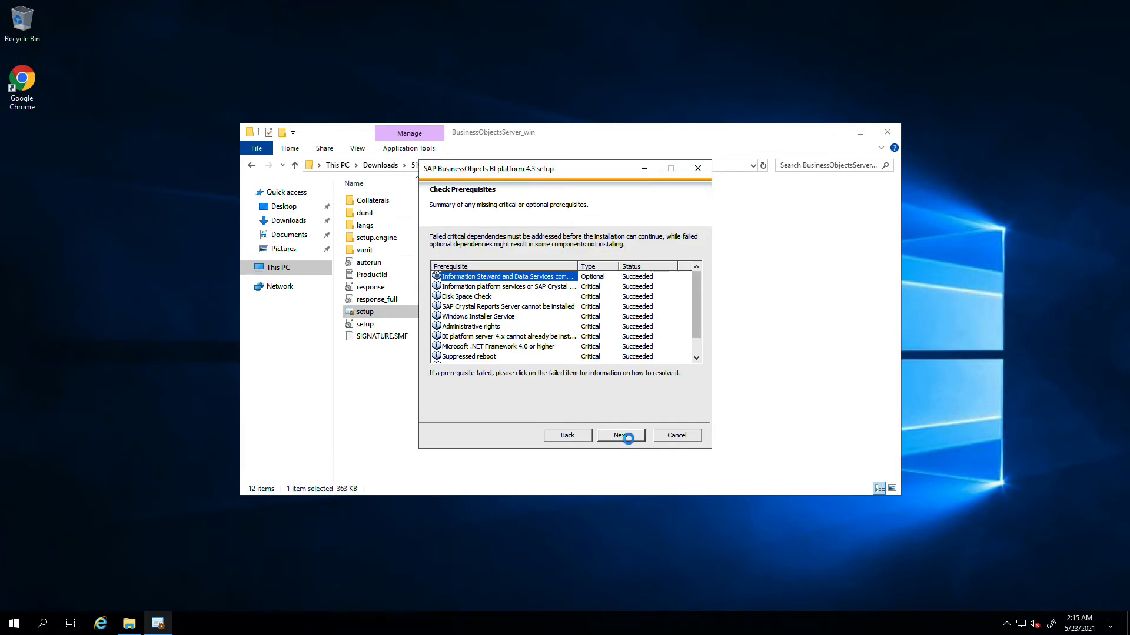
pyautogui.click(624, 436)
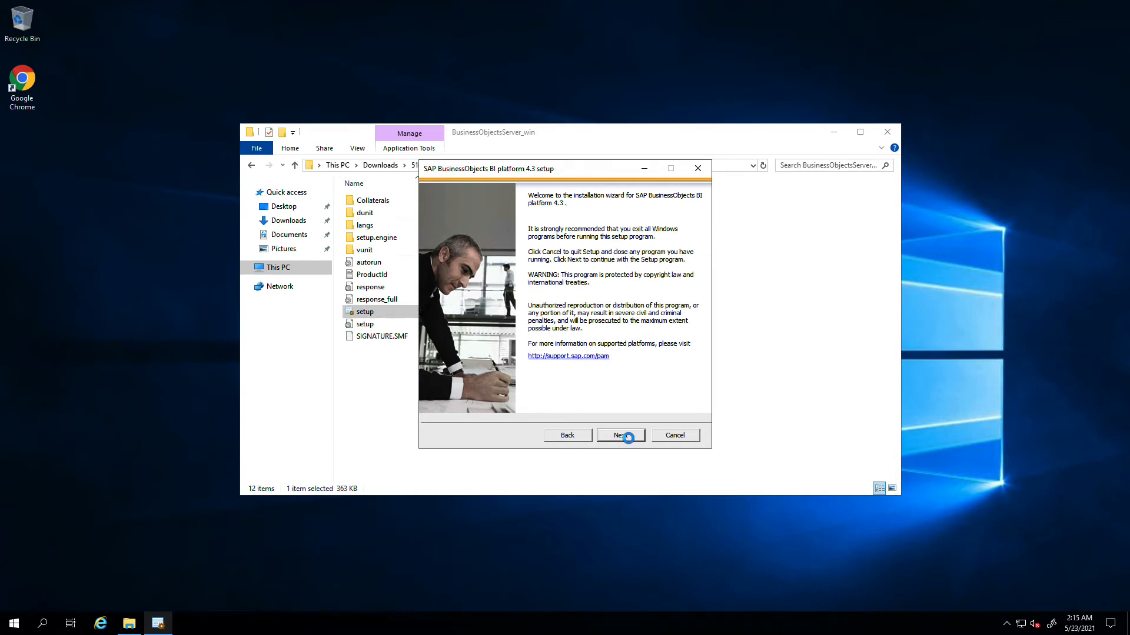
pyautogui.click(624, 435)
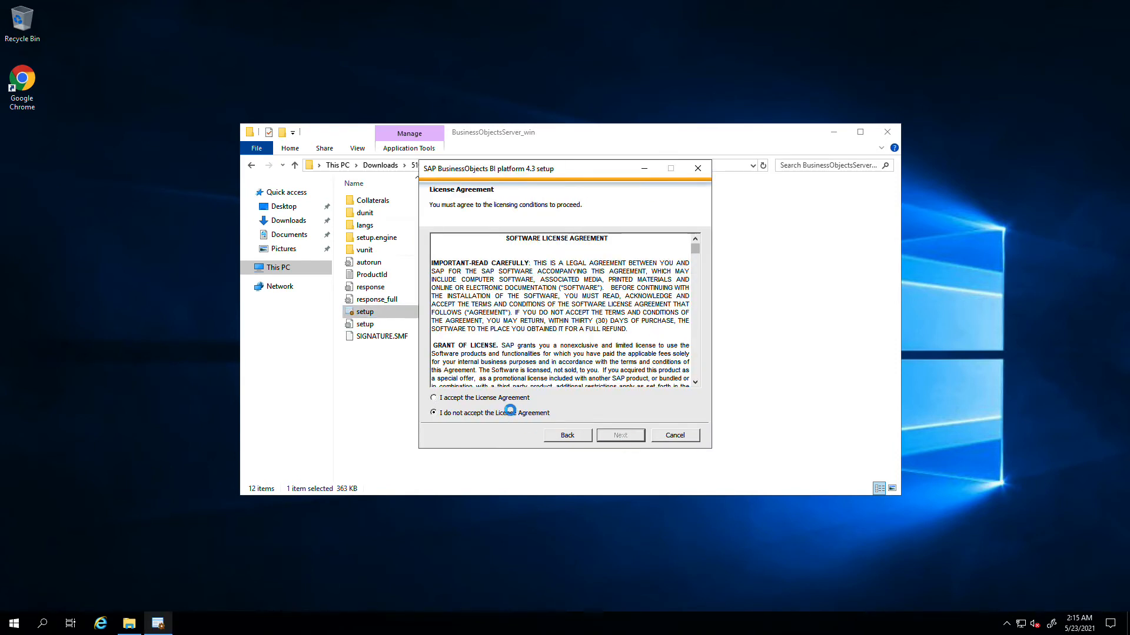
pyautogui.click(502, 399)
pyautogui.click(628, 436)
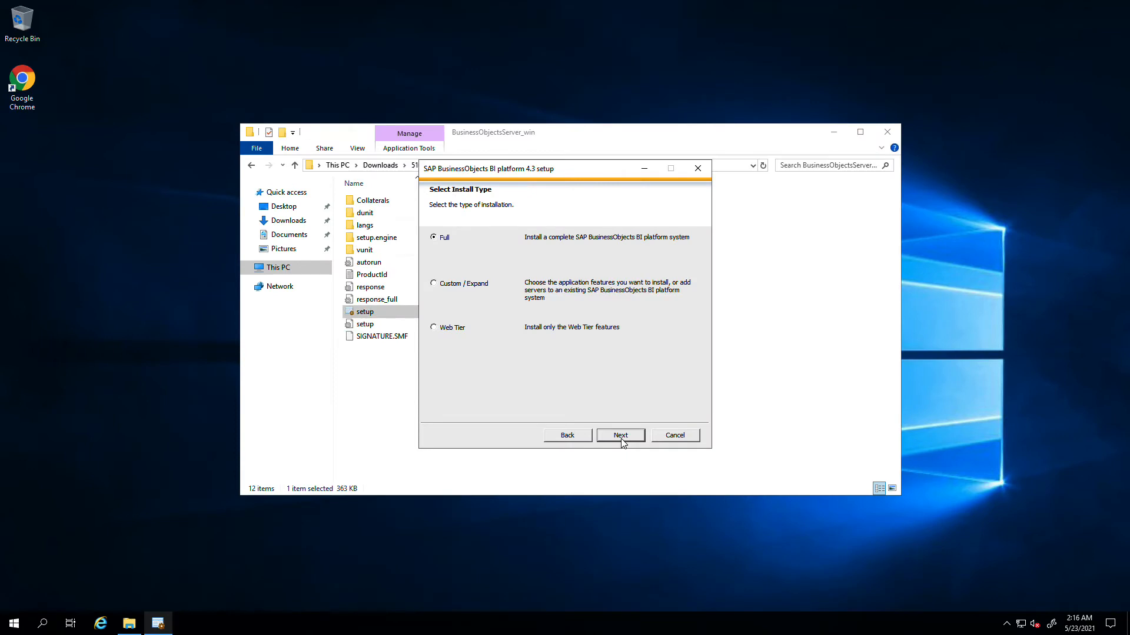
# - Choose a Full install with bundled Sybase SQL Anywhere, default Tomcat and Subversion
pyautogui.click(621, 436)
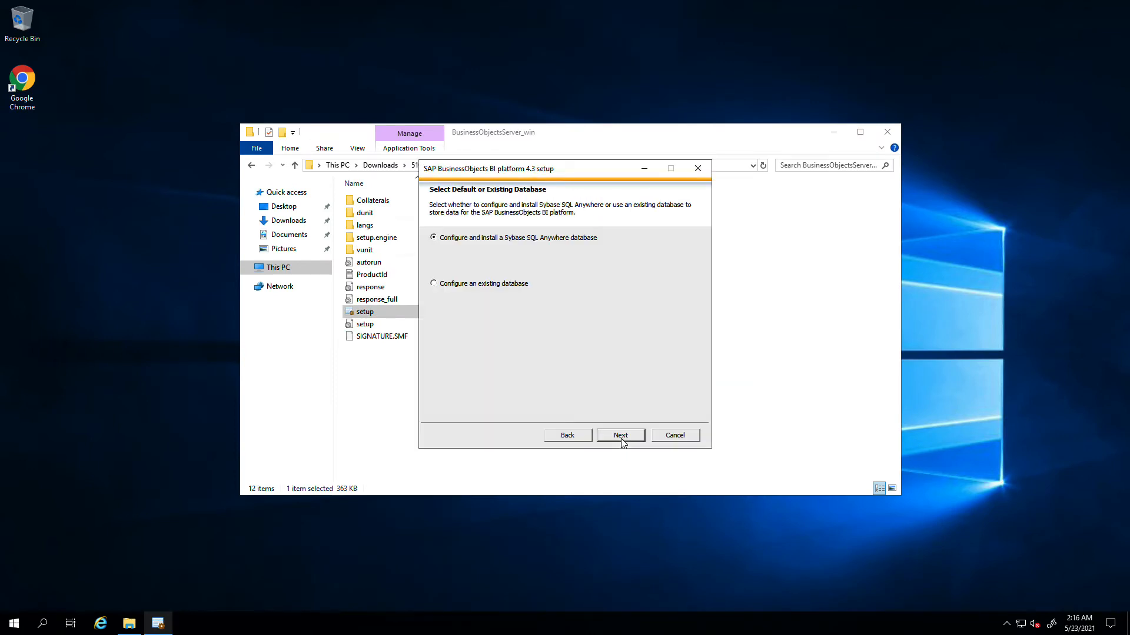
pyautogui.click(621, 436)
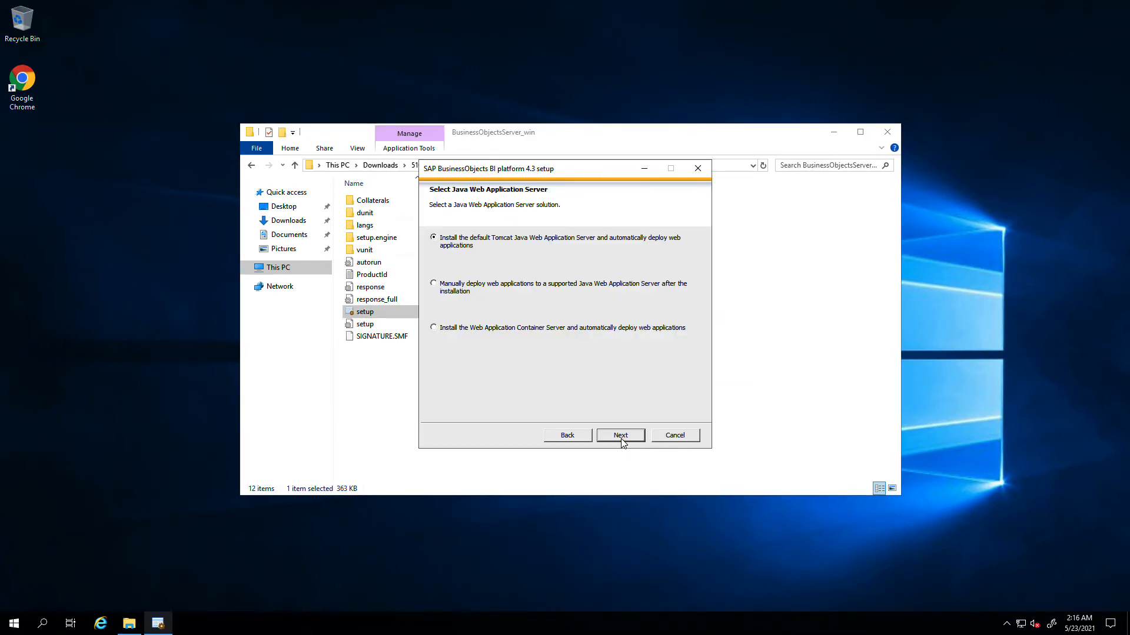
pyautogui.click(621, 436)
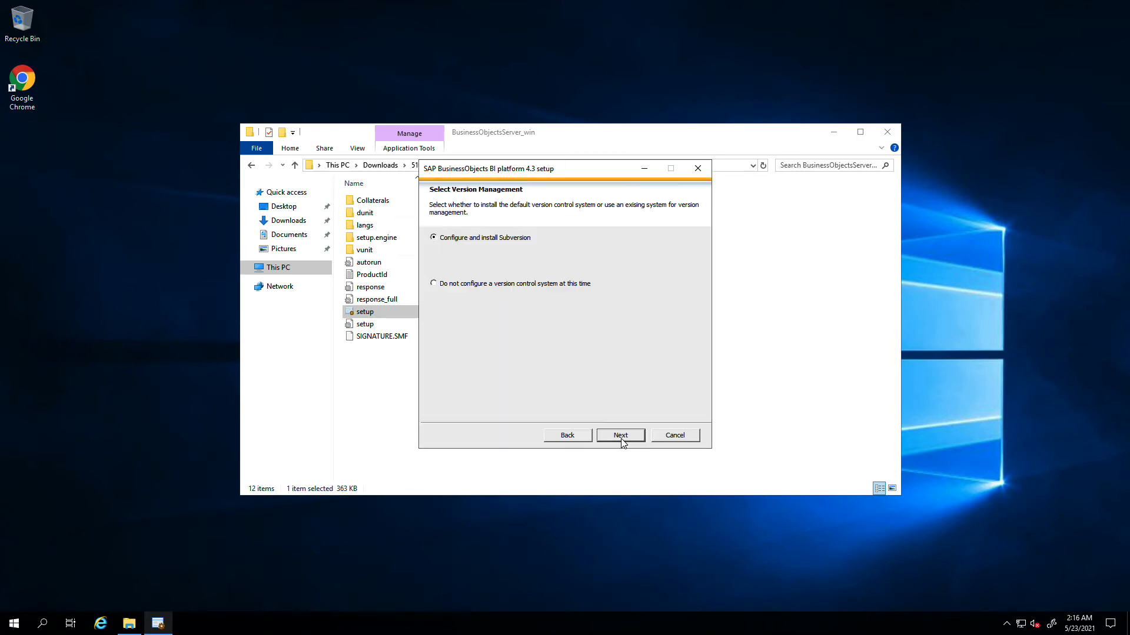
pyautogui.click(620, 436)
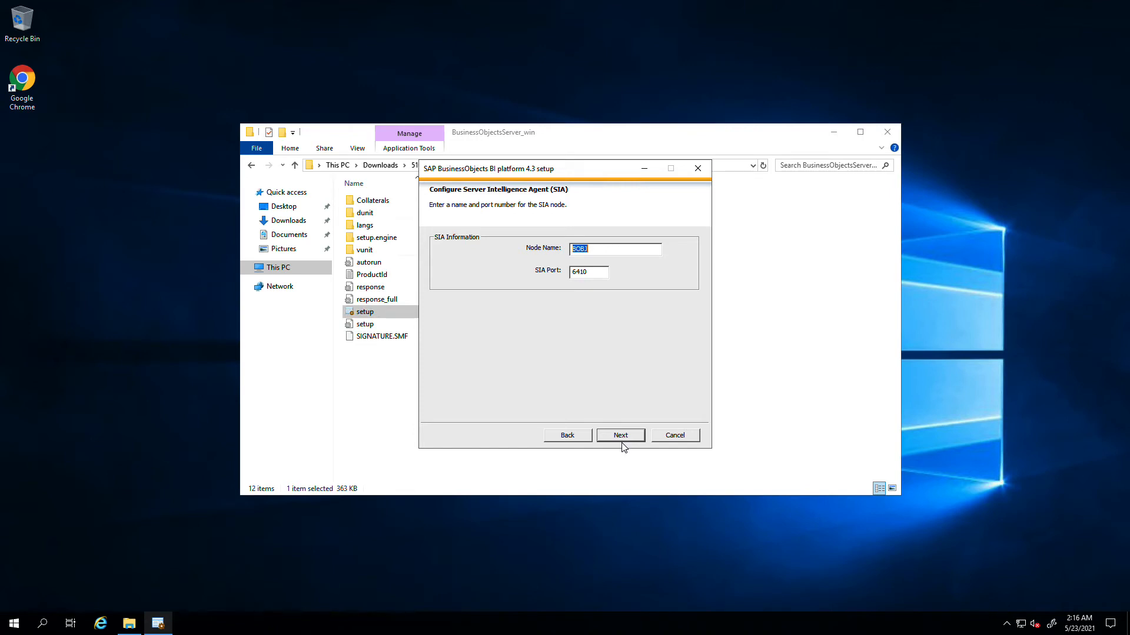
# - Name the SIA node NODE1 and keep CMS port 6400
pyautogui.write('NODE1')
pyautogui.click(623, 440)
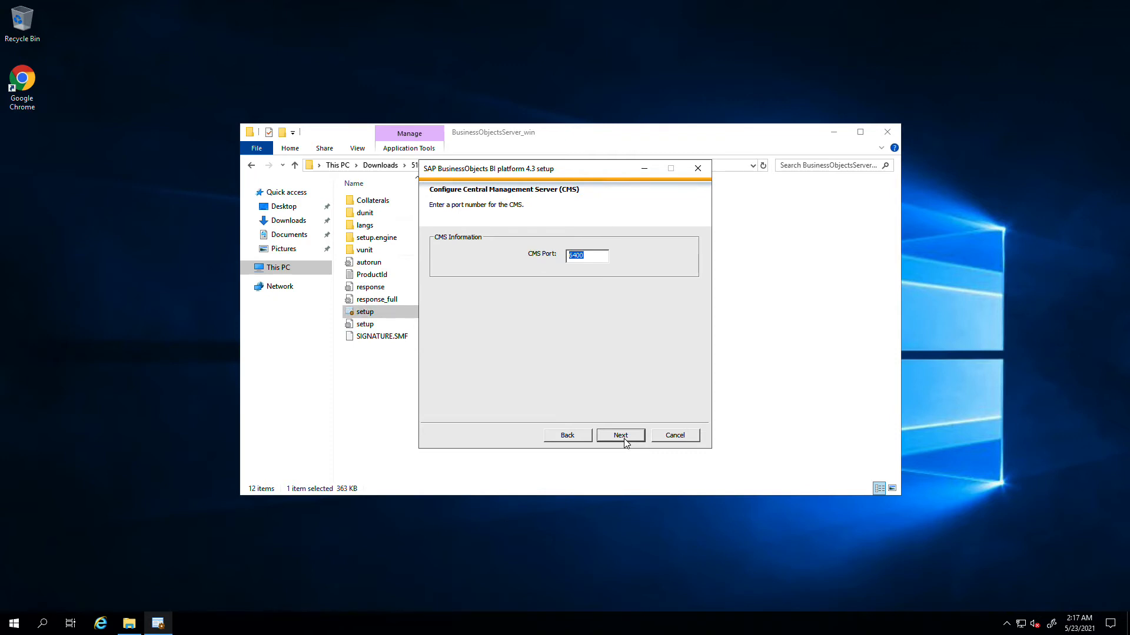
pyautogui.click(624, 439)
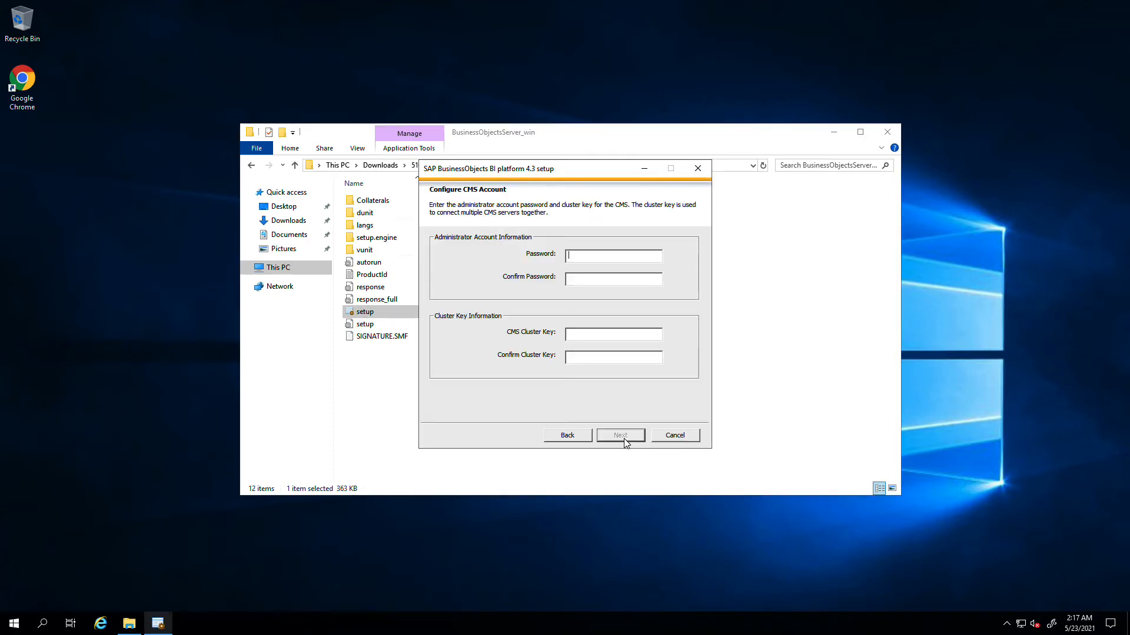
# - Set the administrator password, cluster key and SQL Anywhere dba password
pyautogui.write('***************************')
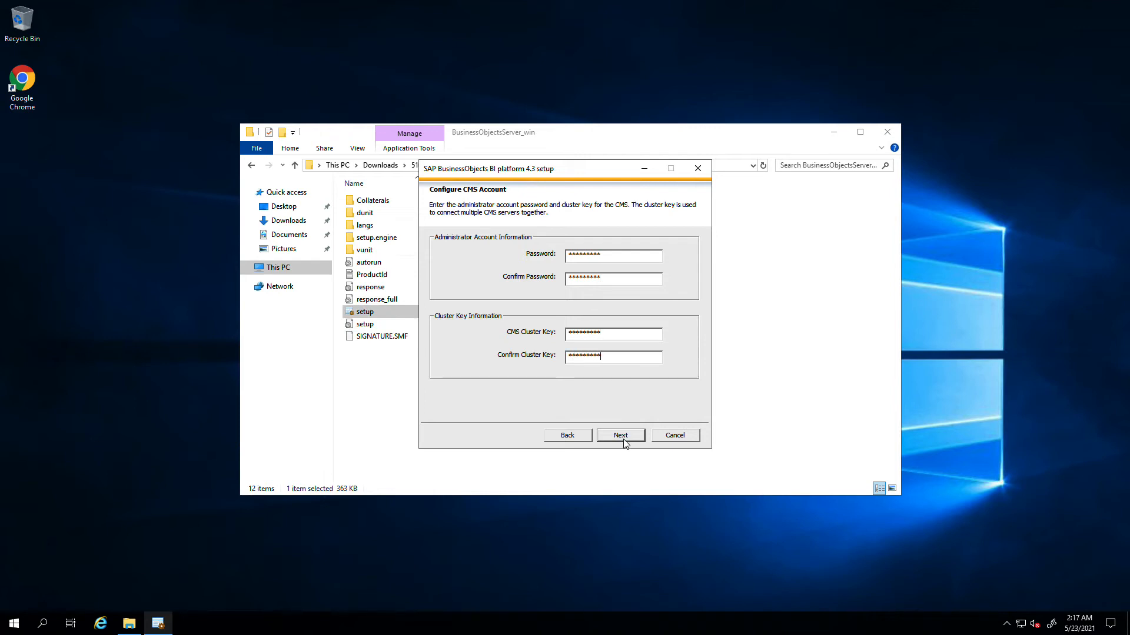
pyautogui.click(640, 436)
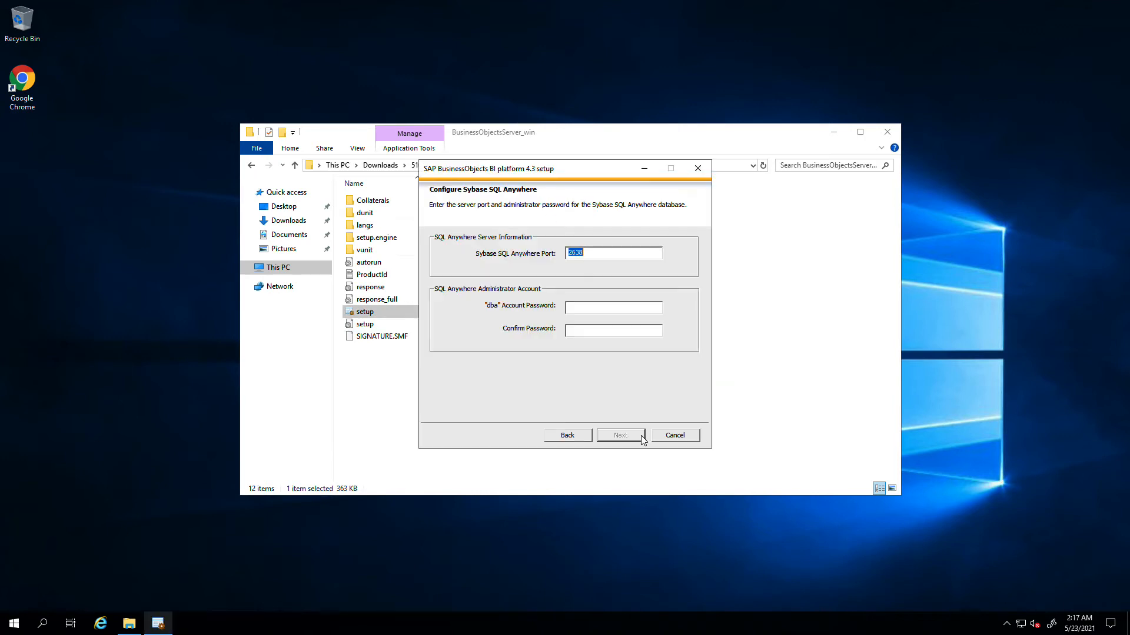
pyautogui.click(602, 308)
pyautogui.write('******************')
pyautogui.click(621, 435)
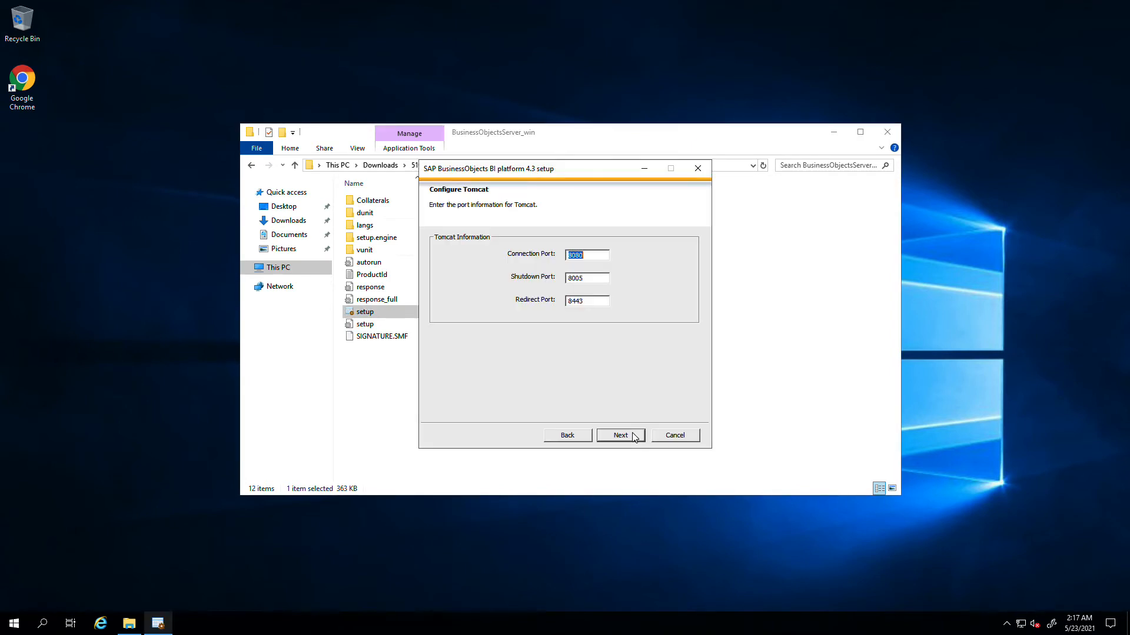
# - Keep default Tomcat ports and HTTP port 6405, set the Subversion password, and skip SMD and Introscope
pyautogui.click(621, 435)
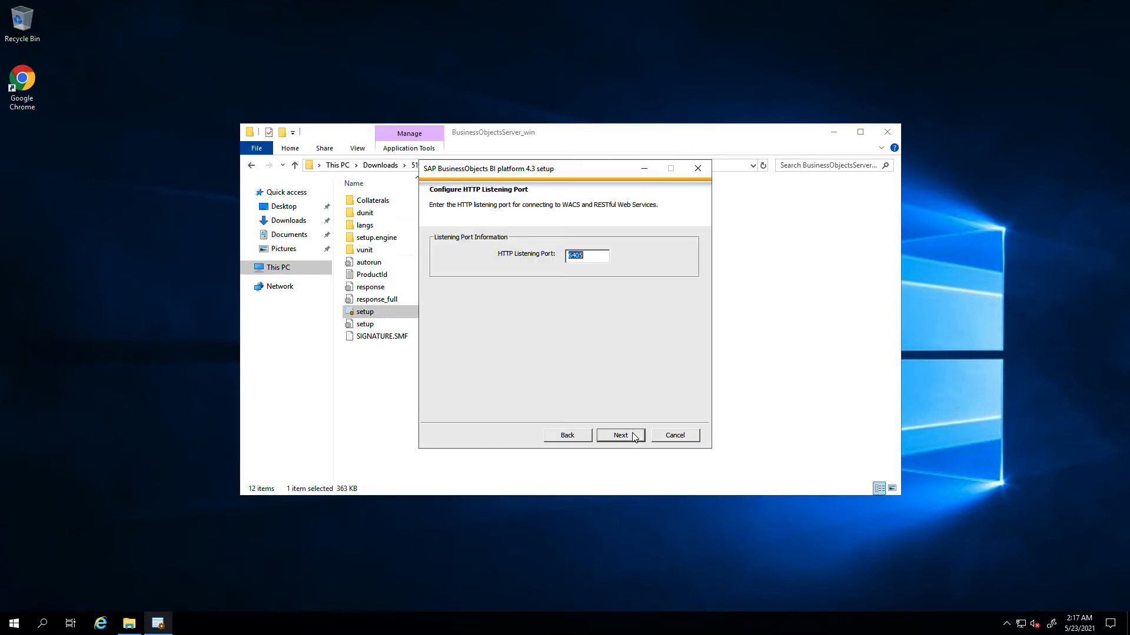
pyautogui.click(634, 436)
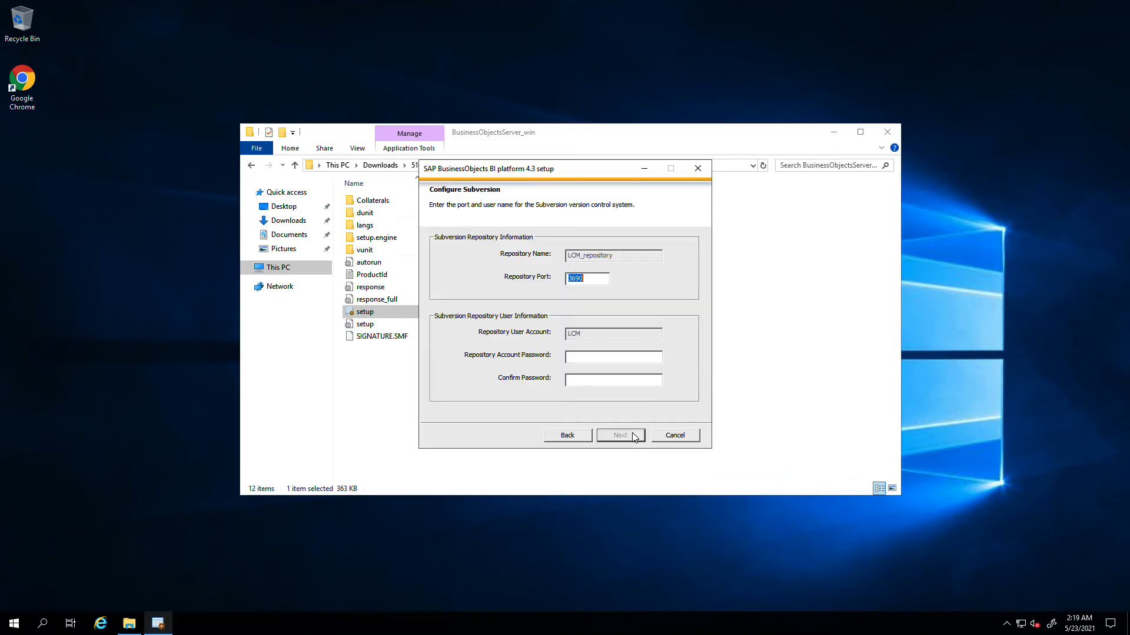
pyautogui.click(612, 357)
pyautogui.write('**********')
pyautogui.click(623, 437)
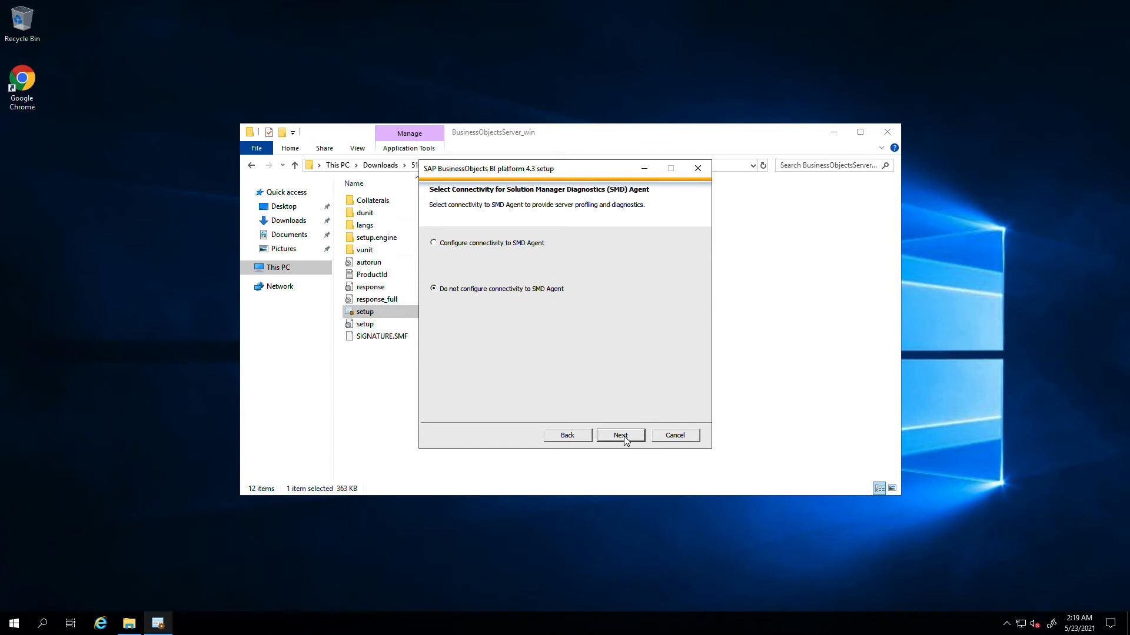
pyautogui.click(634, 443)
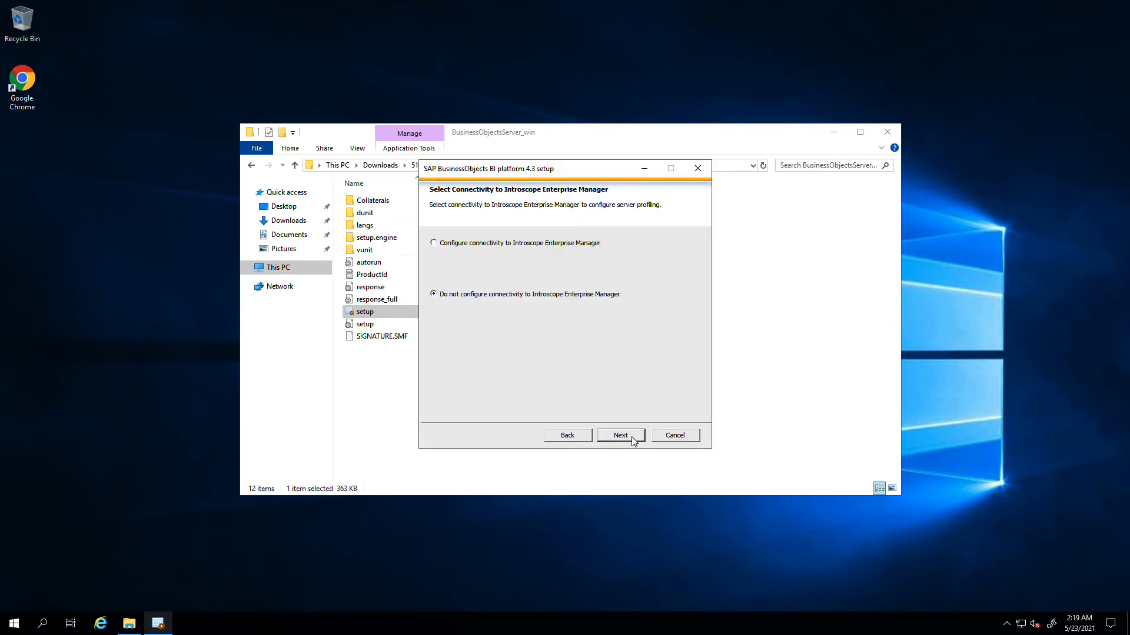
pyautogui.click(634, 441)
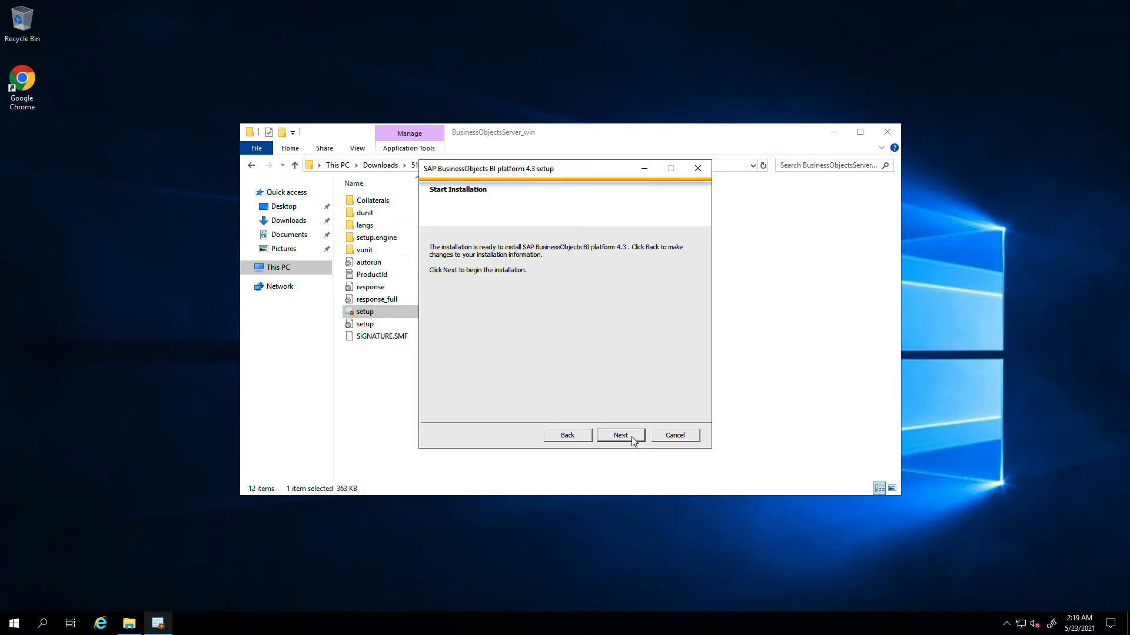
# - Start the installation and let it run until Post Installation Steps appear
pyautogui.click(621, 436)
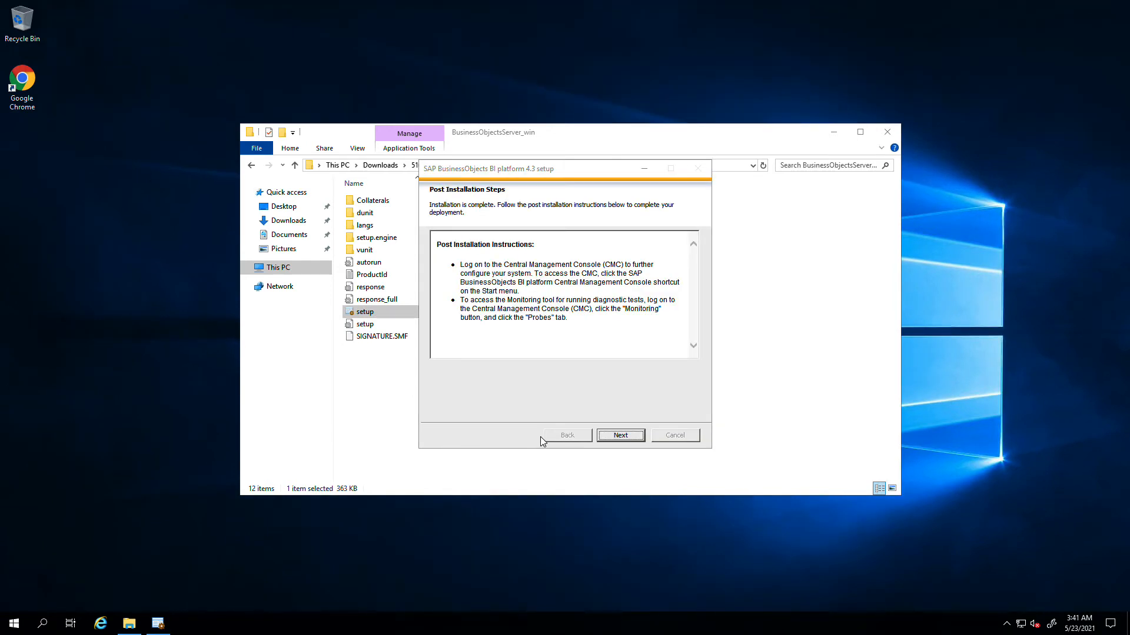
# - Finish and close the completed installer, then bring up the Start menu
pyautogui.click(631, 440)
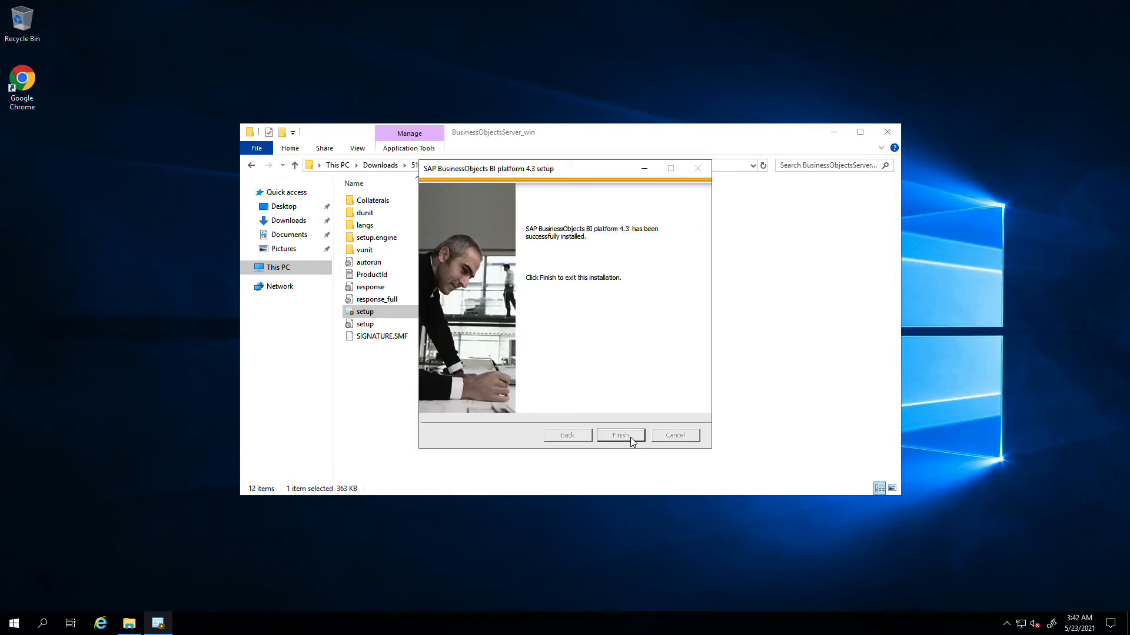
pyautogui.click(631, 438)
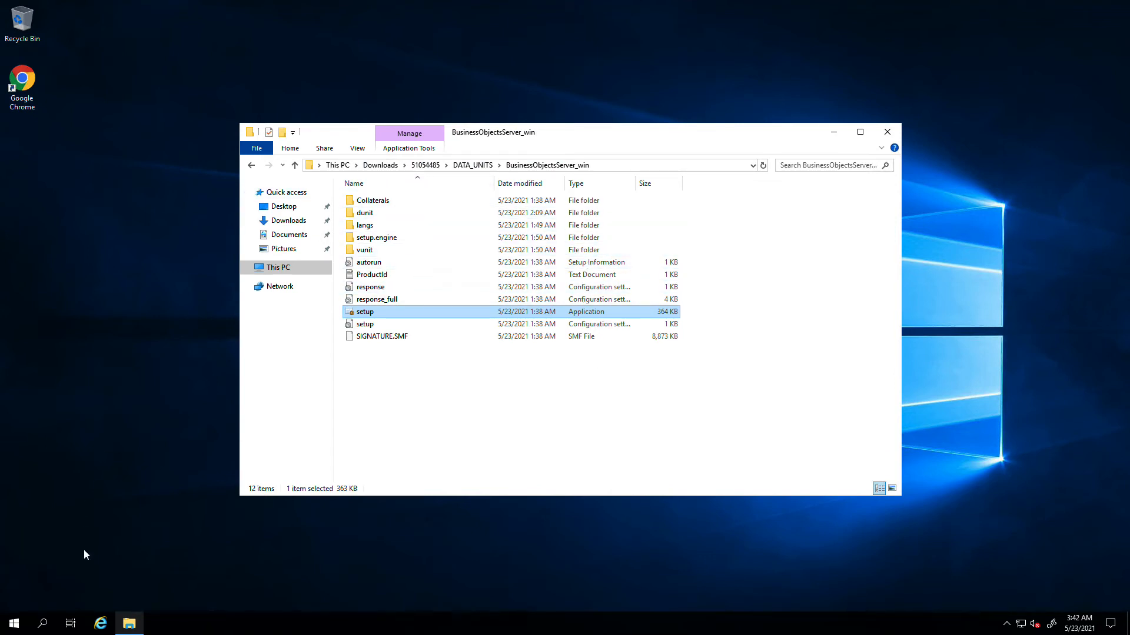
pyautogui.click(14, 623)
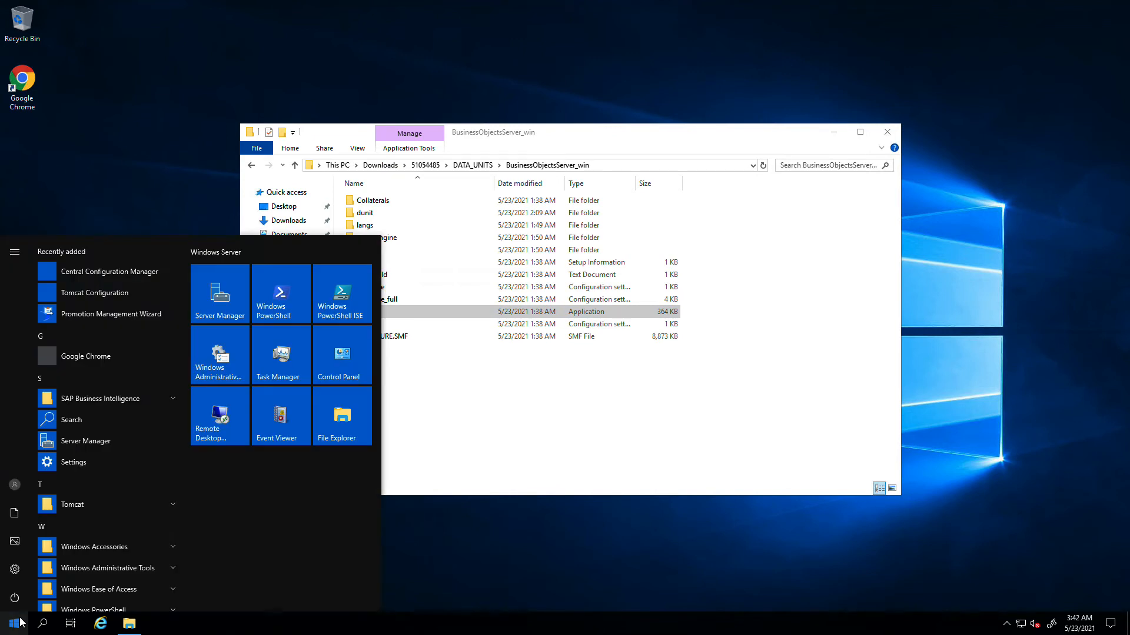
# - Confirm Tomcat and SIA NODE1 are running in Central Configuration Manager, then close it and File Explorer
pyautogui.click(118, 276)
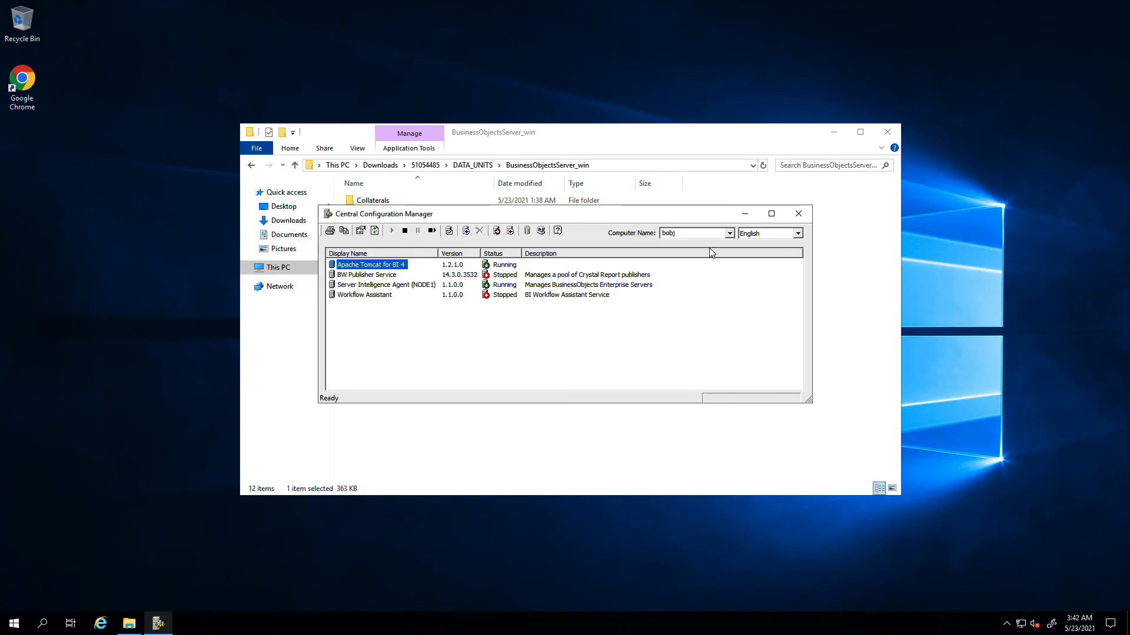
pyautogui.click(799, 217)
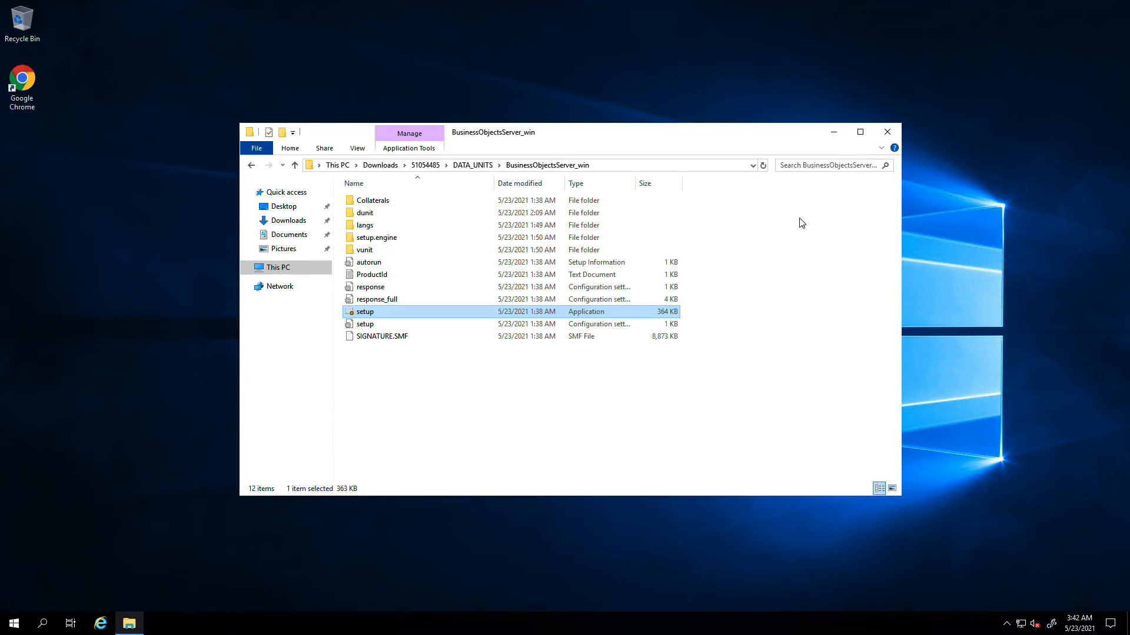
pyautogui.click(249, 135)
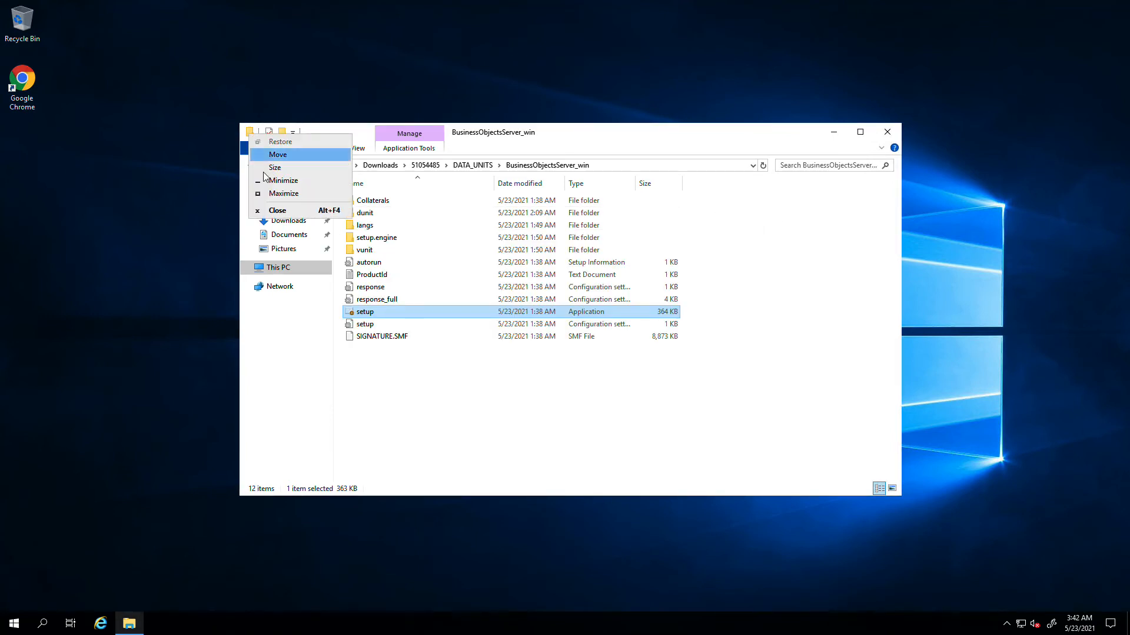
pyautogui.click(273, 211)
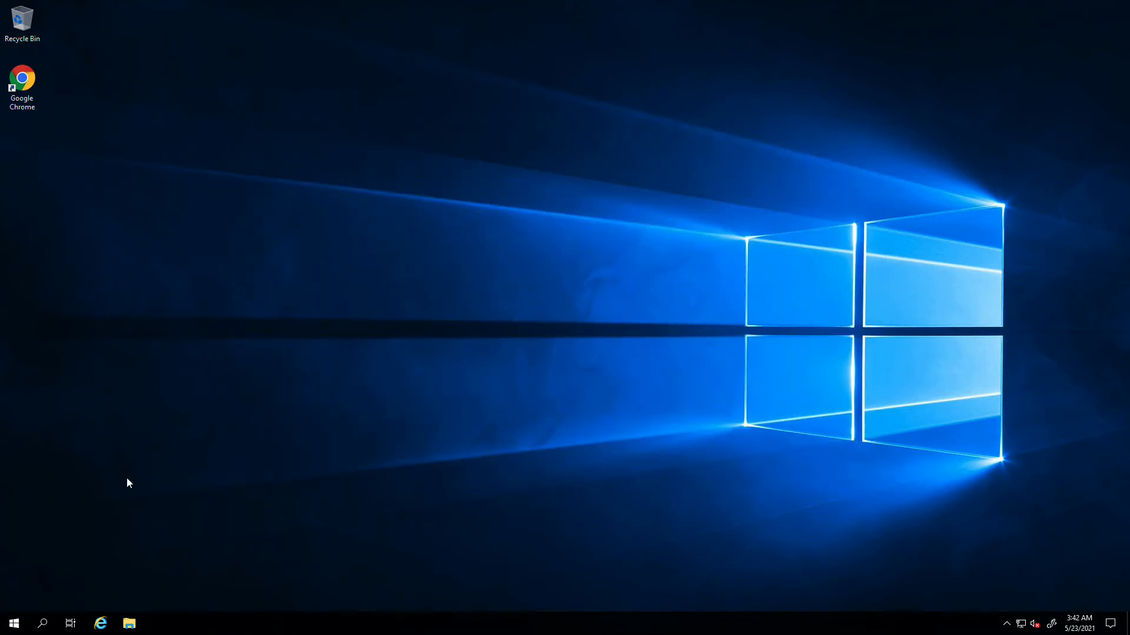
# - Open the CMC logon page from the SAP Business Intelligence Start folder, maximized, and log on as administrator
pyautogui.click(17, 627)
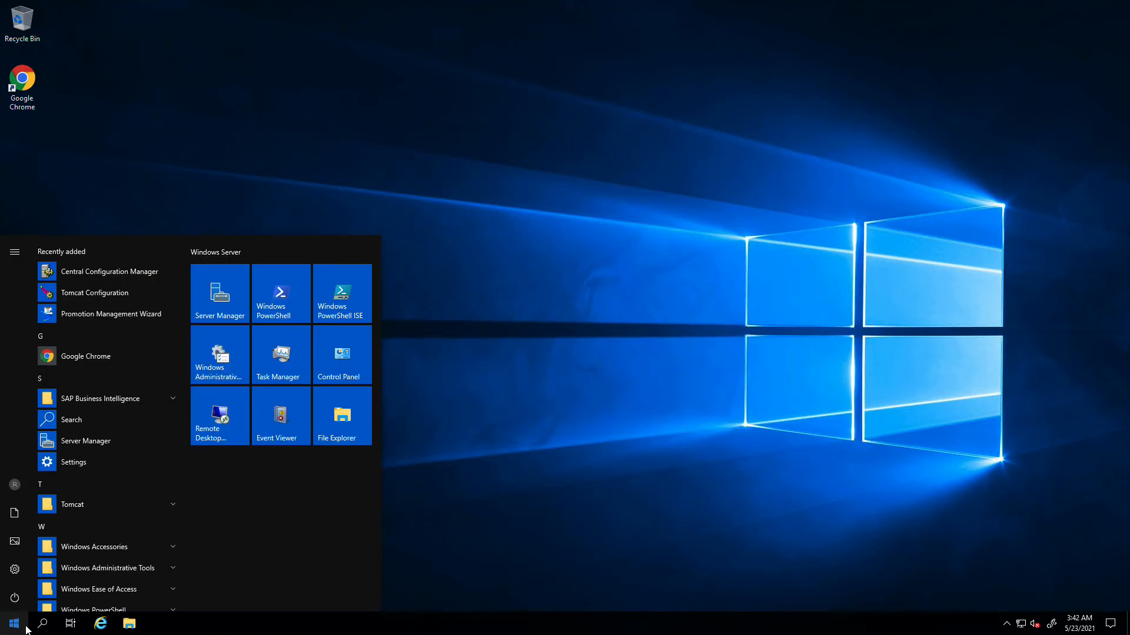
pyautogui.click(101, 400)
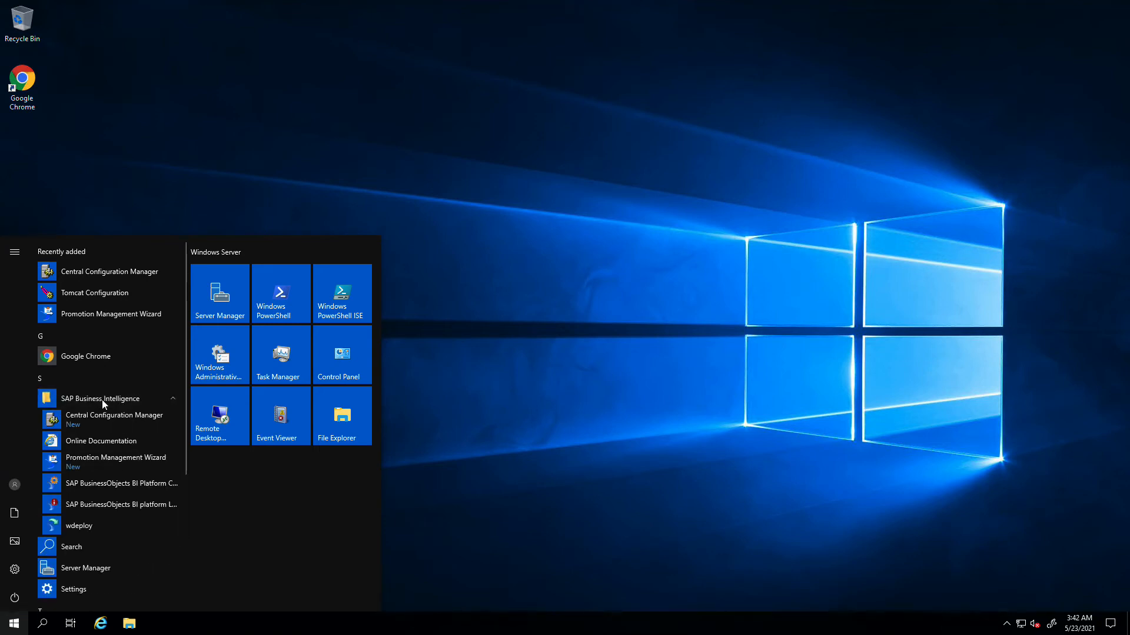
pyautogui.click(107, 482)
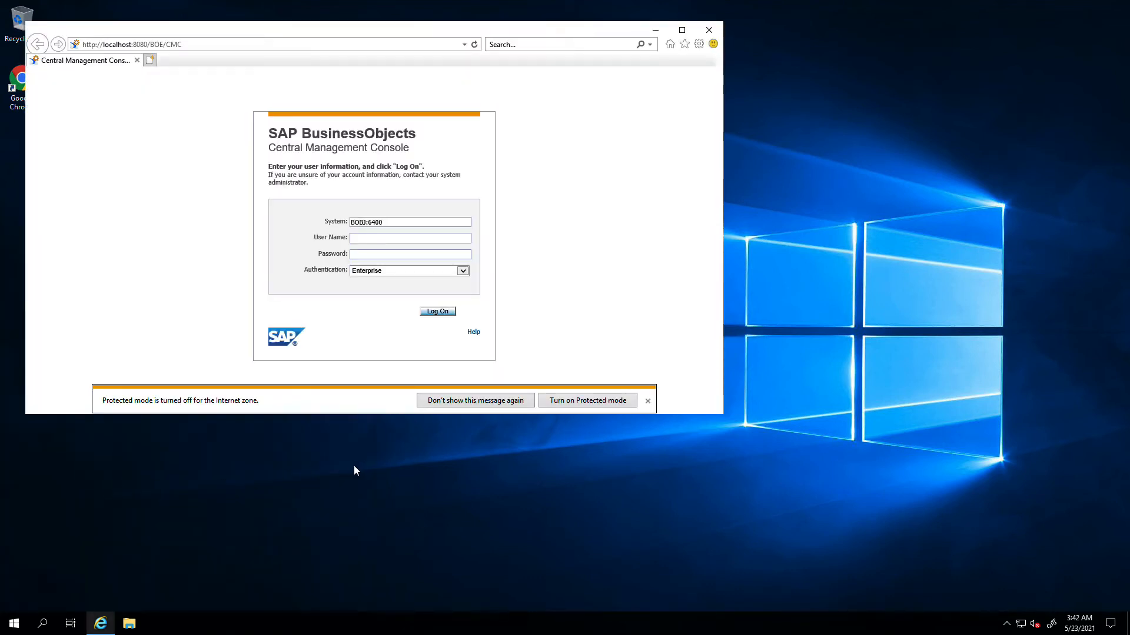
pyautogui.doubleClick(476, 33)
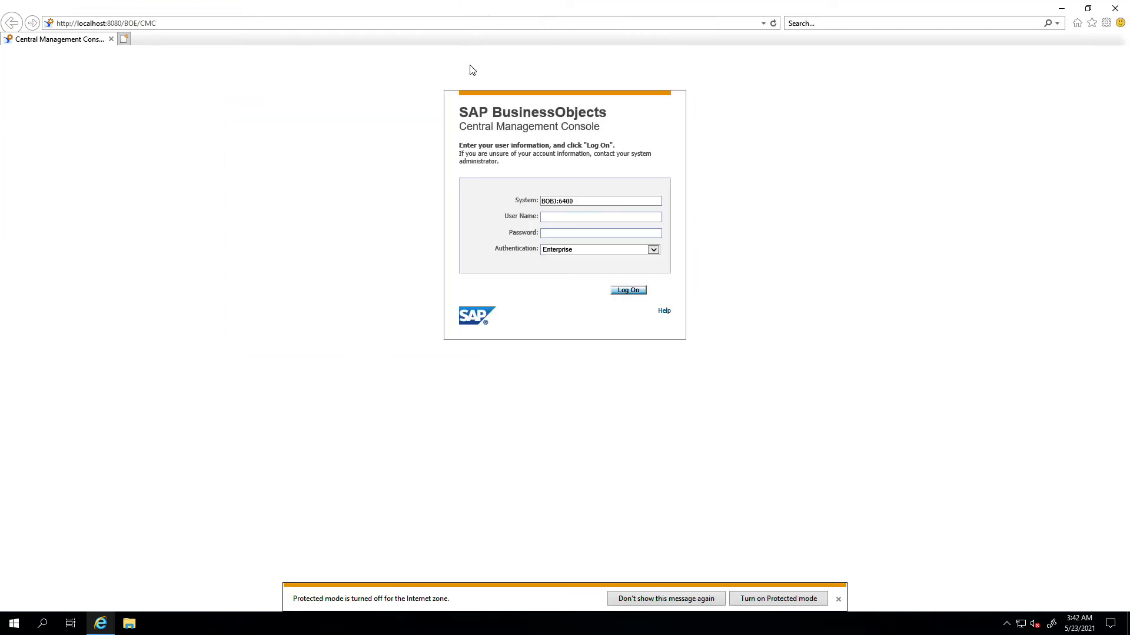
pyautogui.click(563, 219)
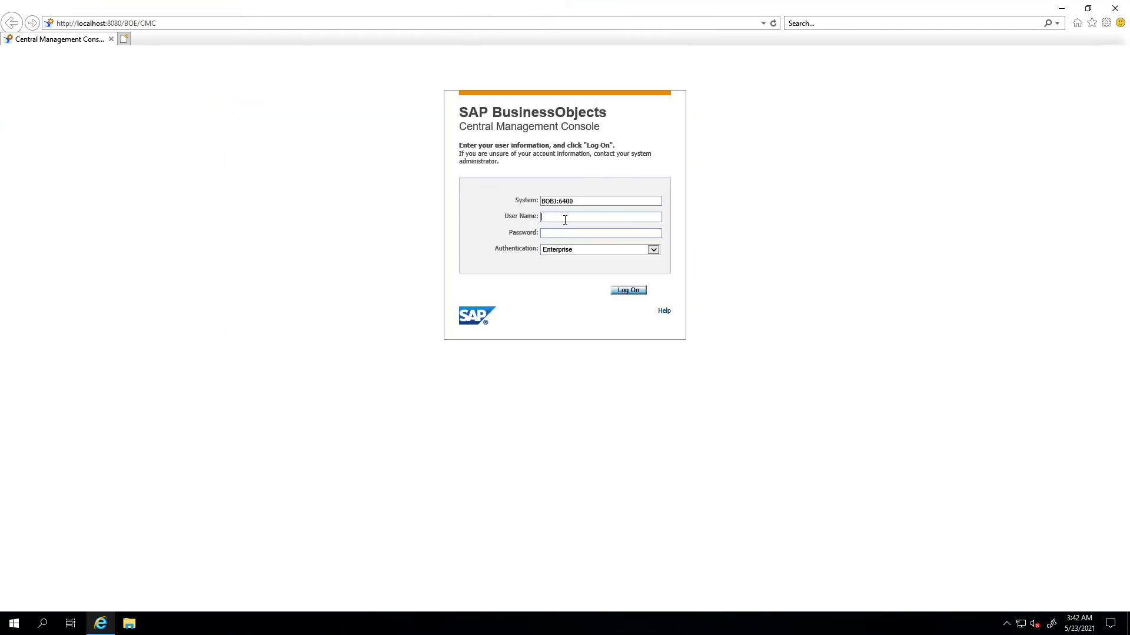
pyautogui.write('administrator••••••••')
pyautogui.click(626, 291)
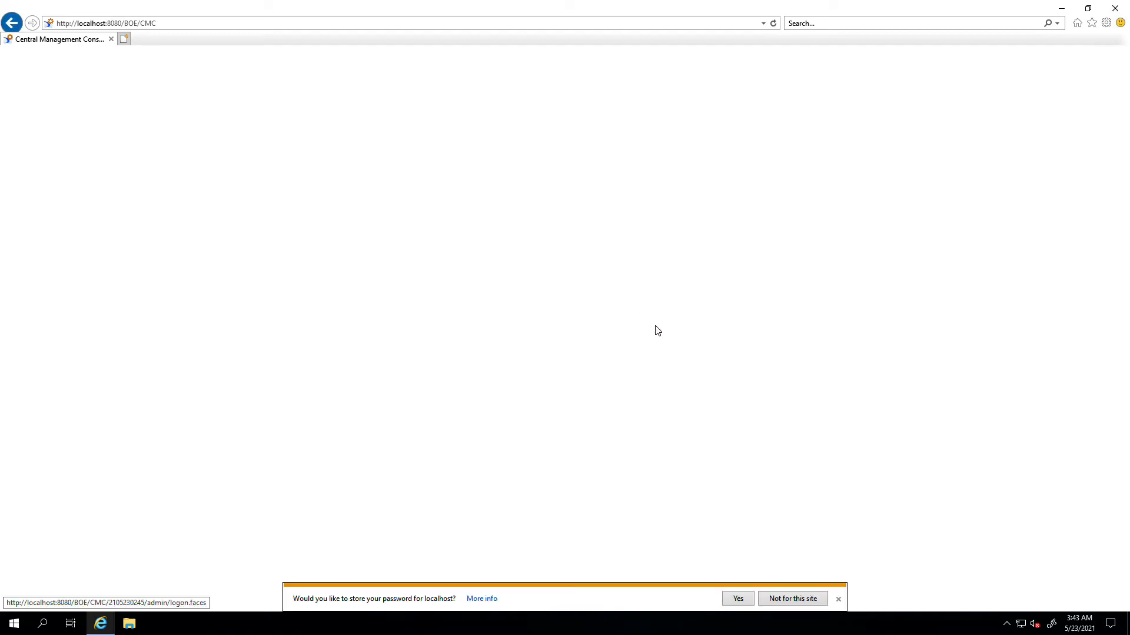
# - Save the localhost password, dismiss the data protection notice, and disable the wizard at CMC startup
pyautogui.click(738, 599)
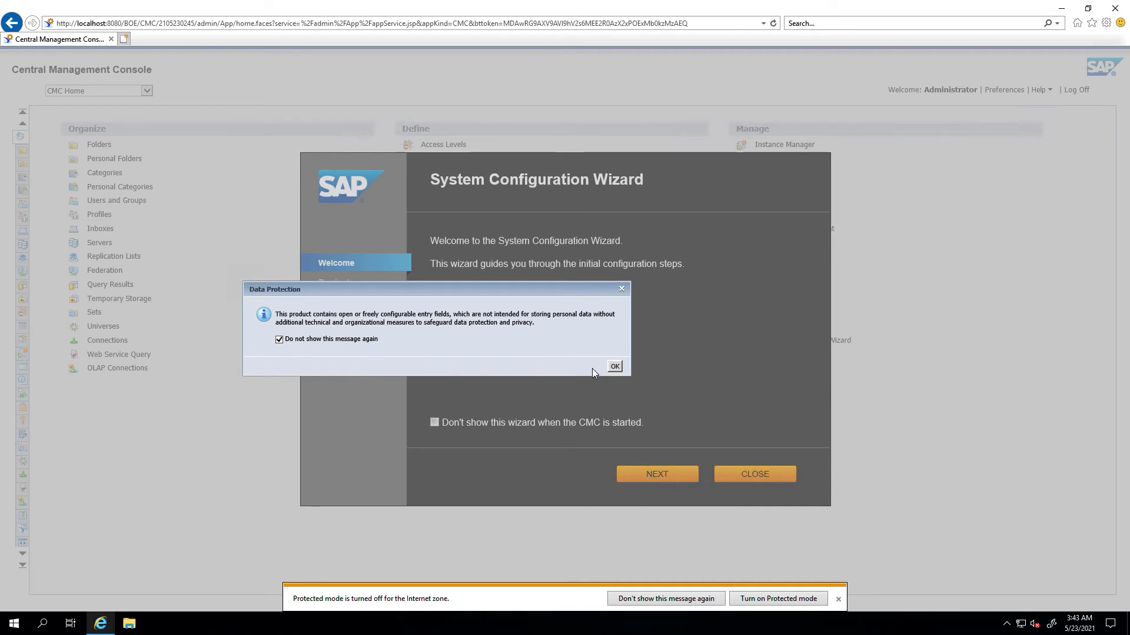
pyautogui.click(615, 366)
pyautogui.click(434, 423)
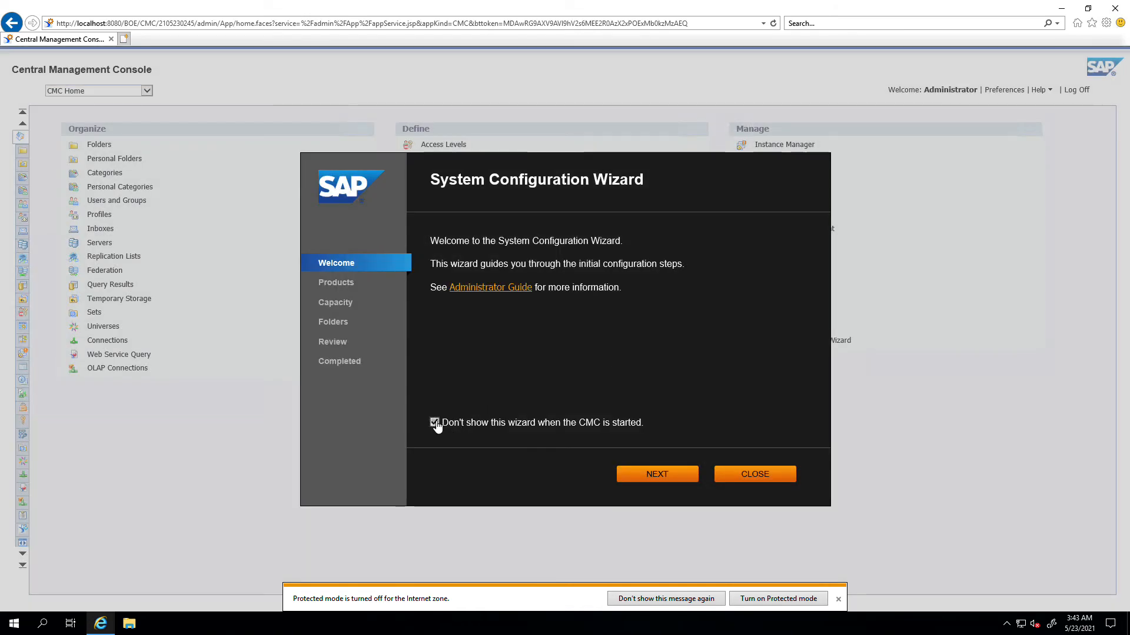
pyautogui.click(674, 486)
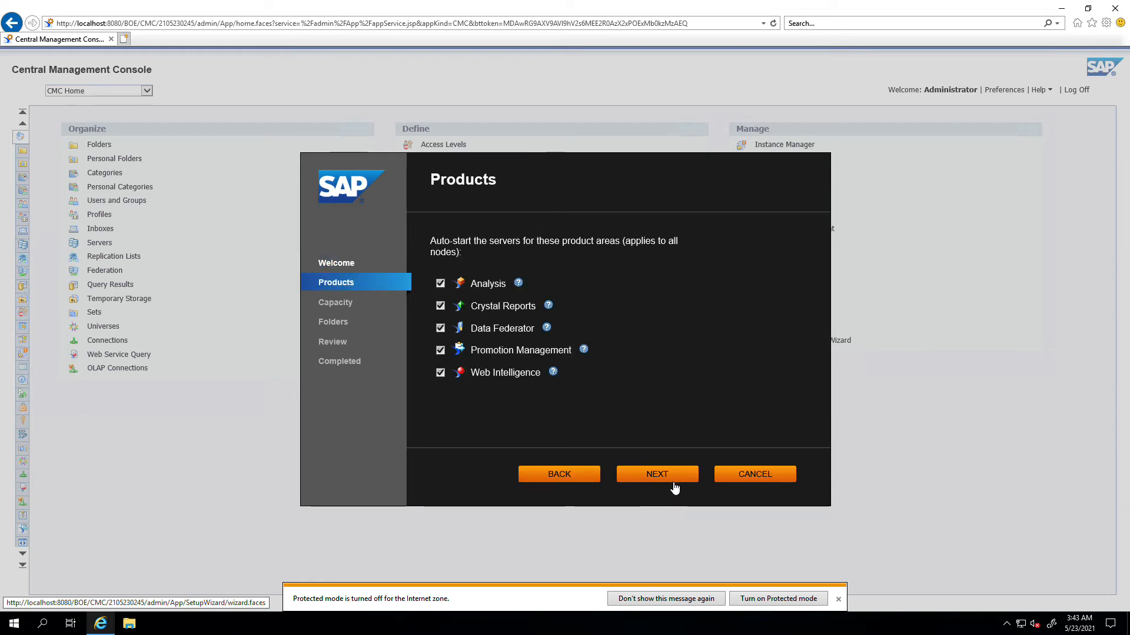
# - Stop Promotion Management, Data Federator, Crystal Reports and Analysis servers from auto-starting
pyautogui.click(440, 352)
pyautogui.click(441, 327)
pyautogui.click(440, 305)
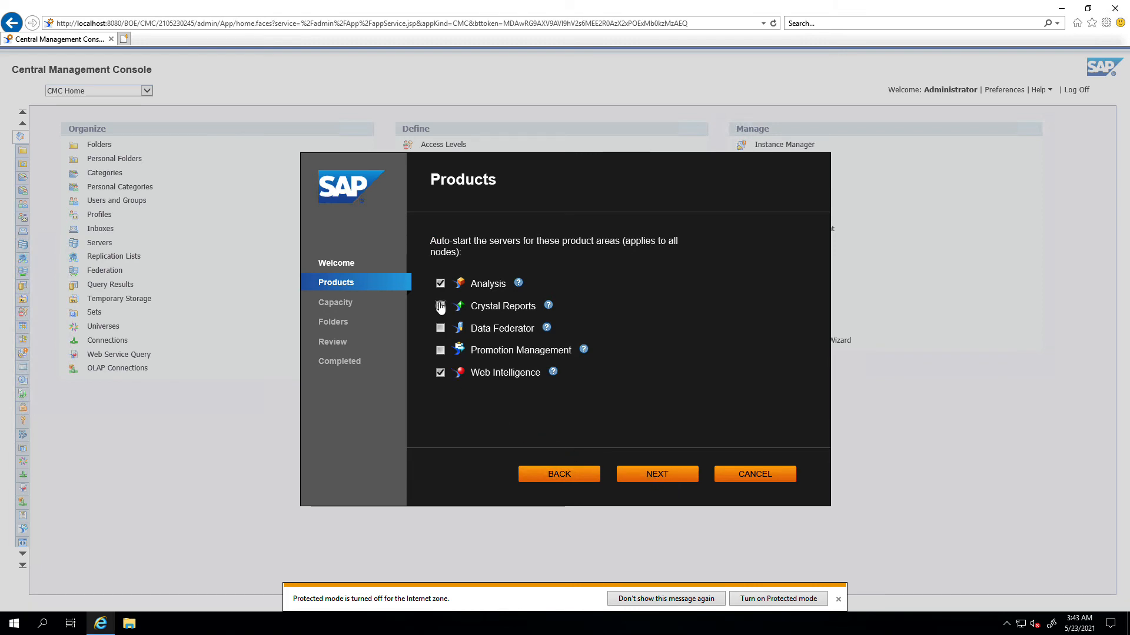
pyautogui.click(440, 283)
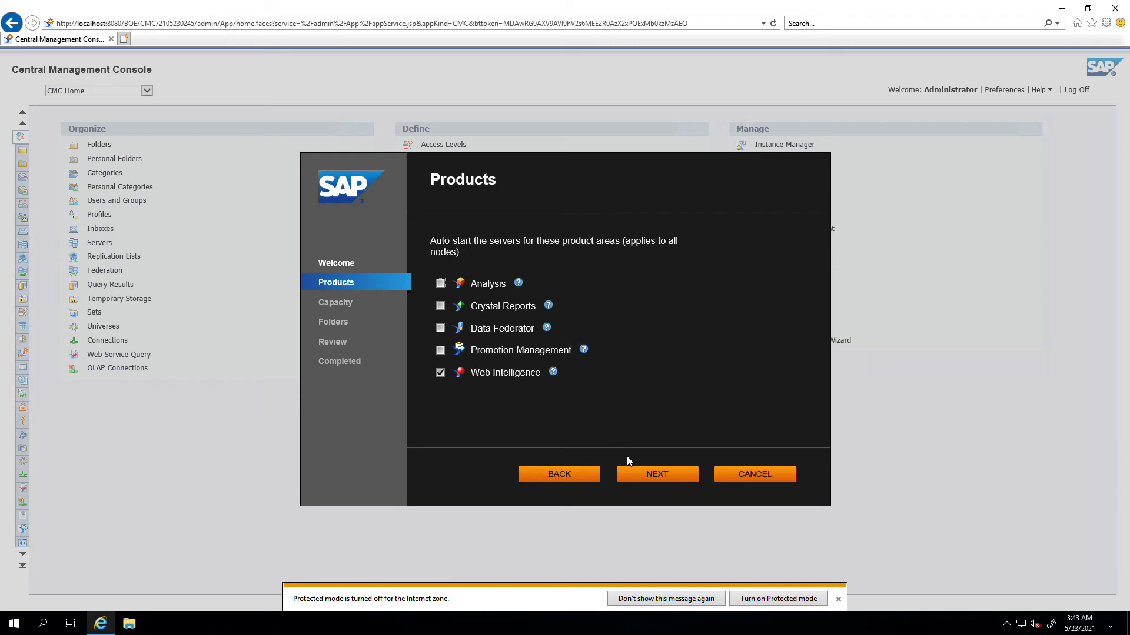
pyautogui.click(658, 475)
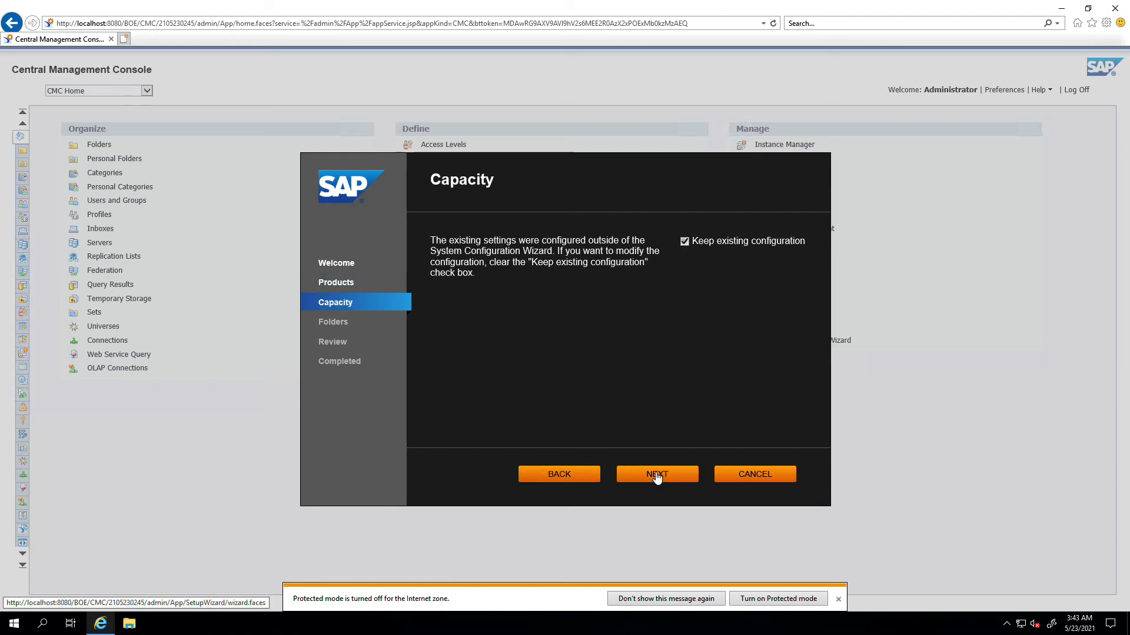
# - Keep the default capacity and folder settings, apply and confirm the configuration, and close the wizard
pyautogui.click(657, 476)
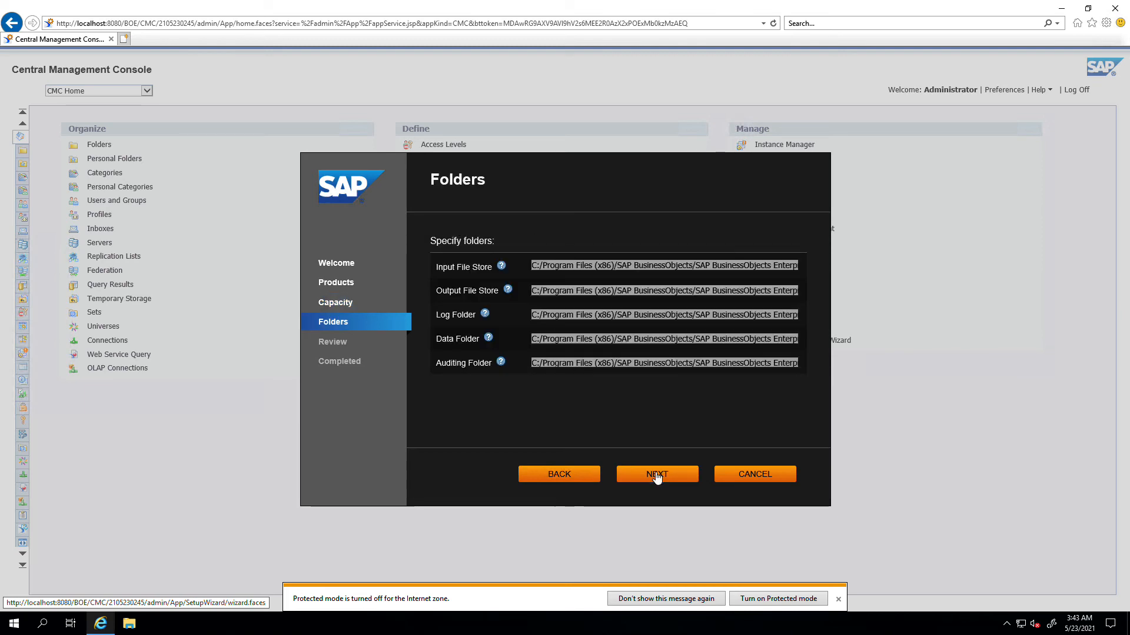
pyautogui.click(657, 475)
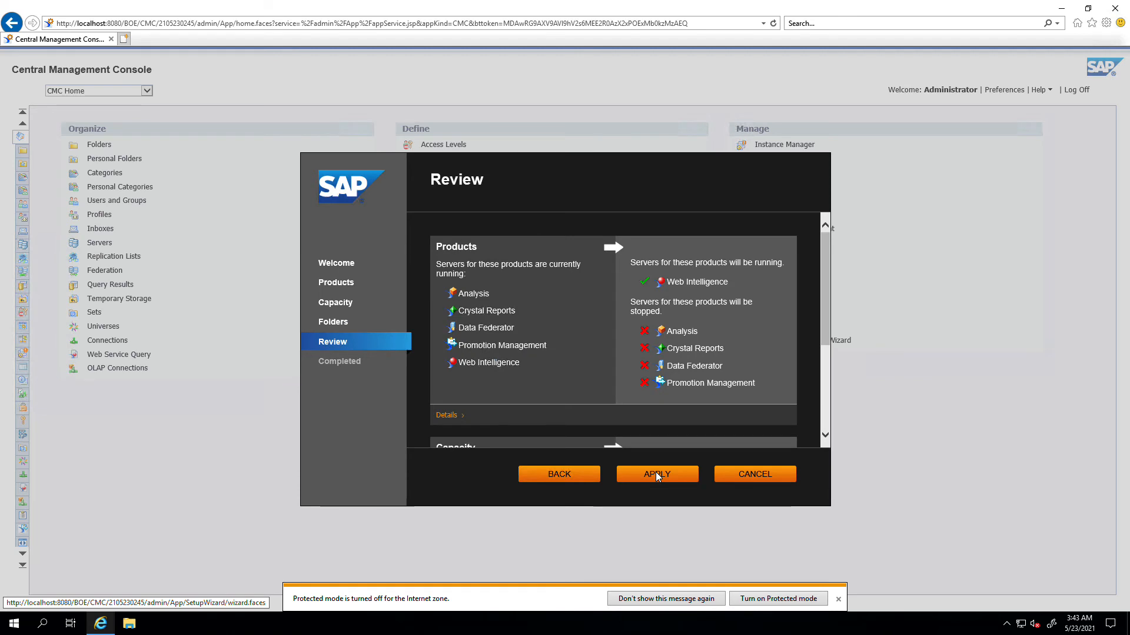
pyautogui.scroll(-3, 665, 412)
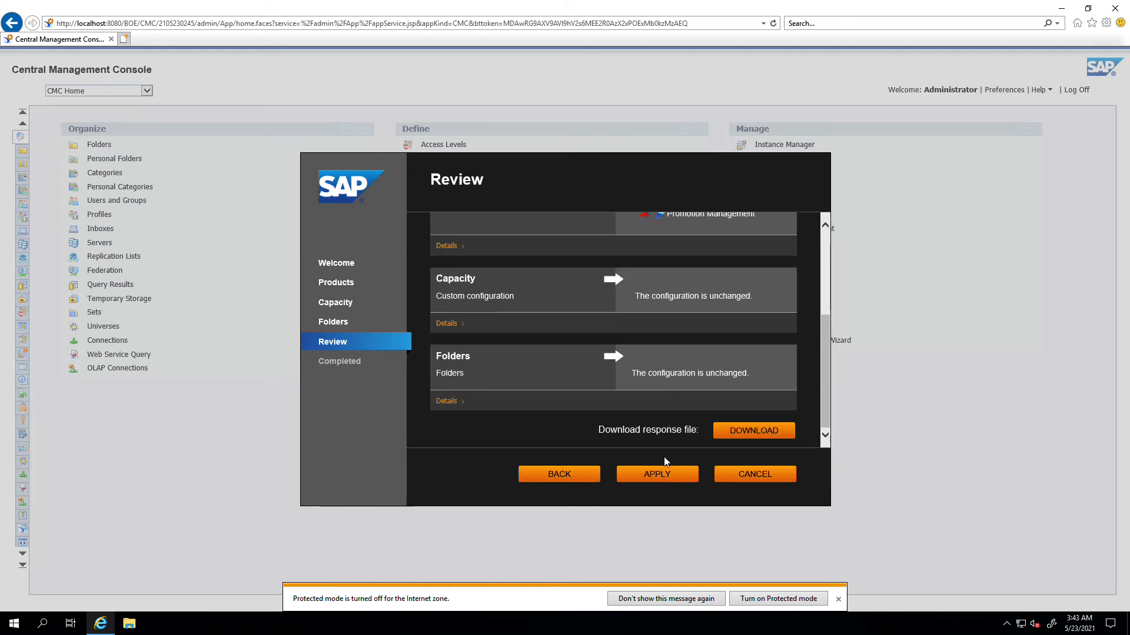
pyautogui.click(657, 474)
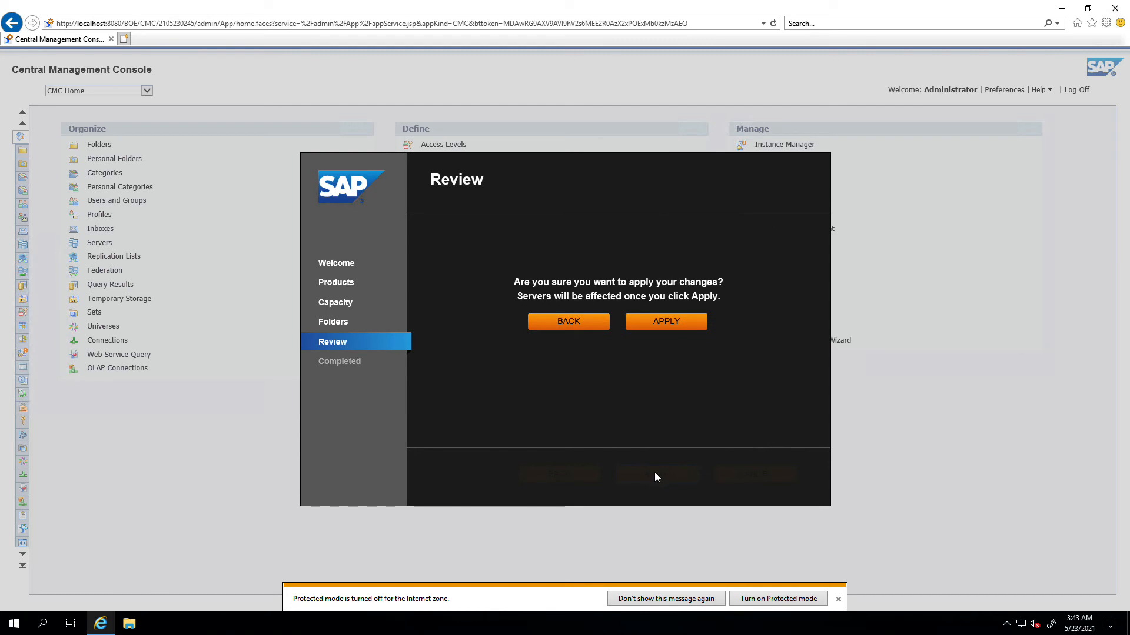
pyautogui.click(672, 321)
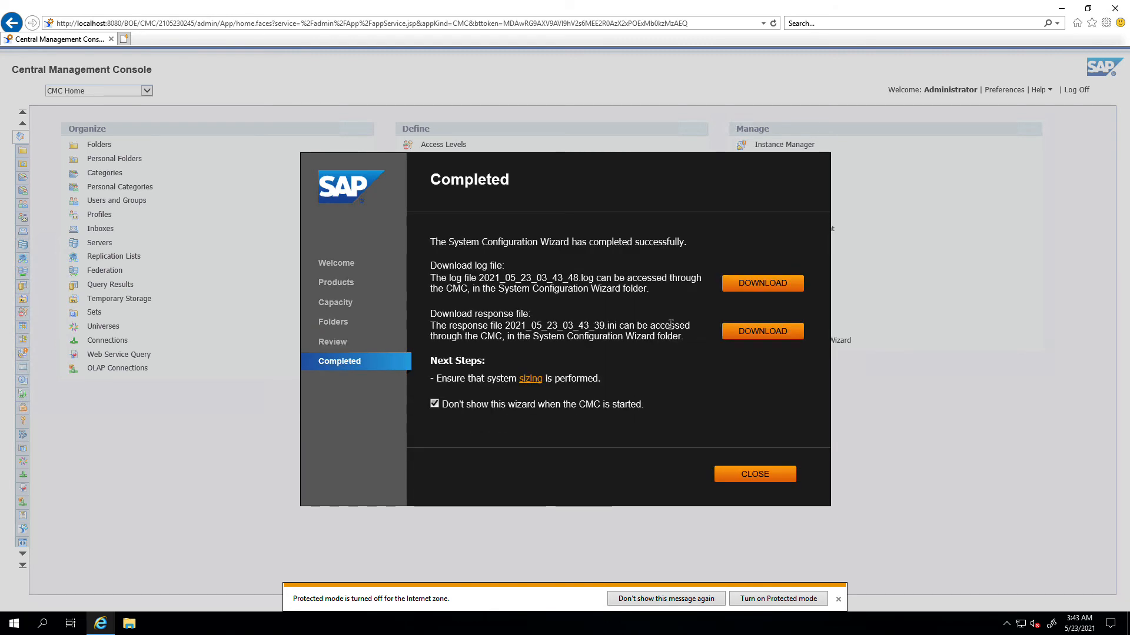
pyautogui.click(754, 470)
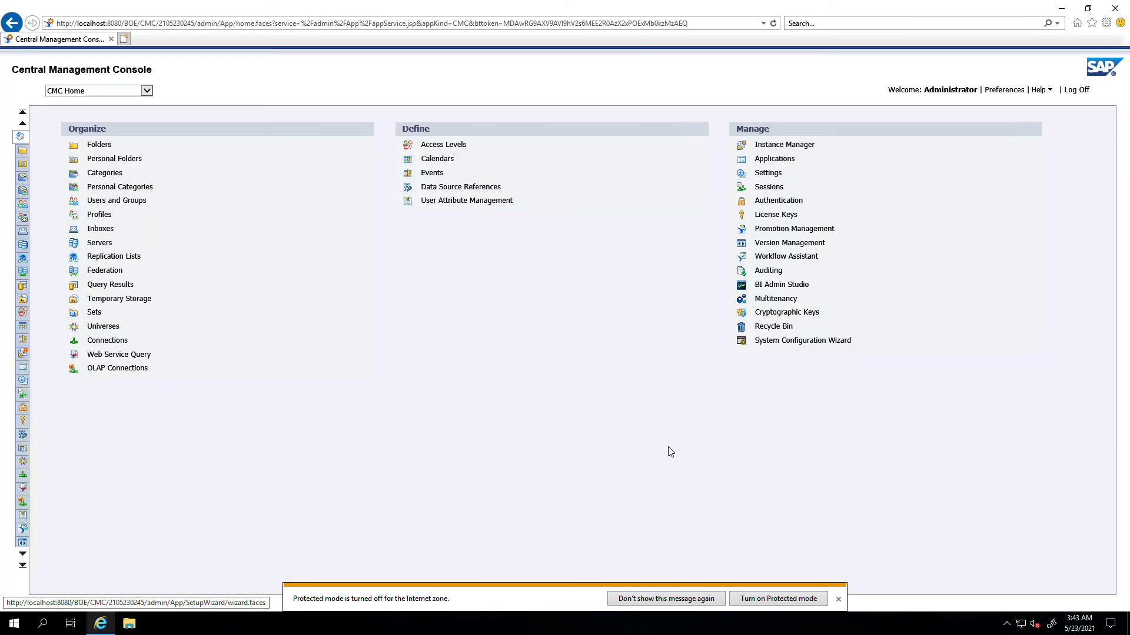
# - Review the installed key in License Keys, then view the User Attribute Management area
pyautogui.click(148, 93)
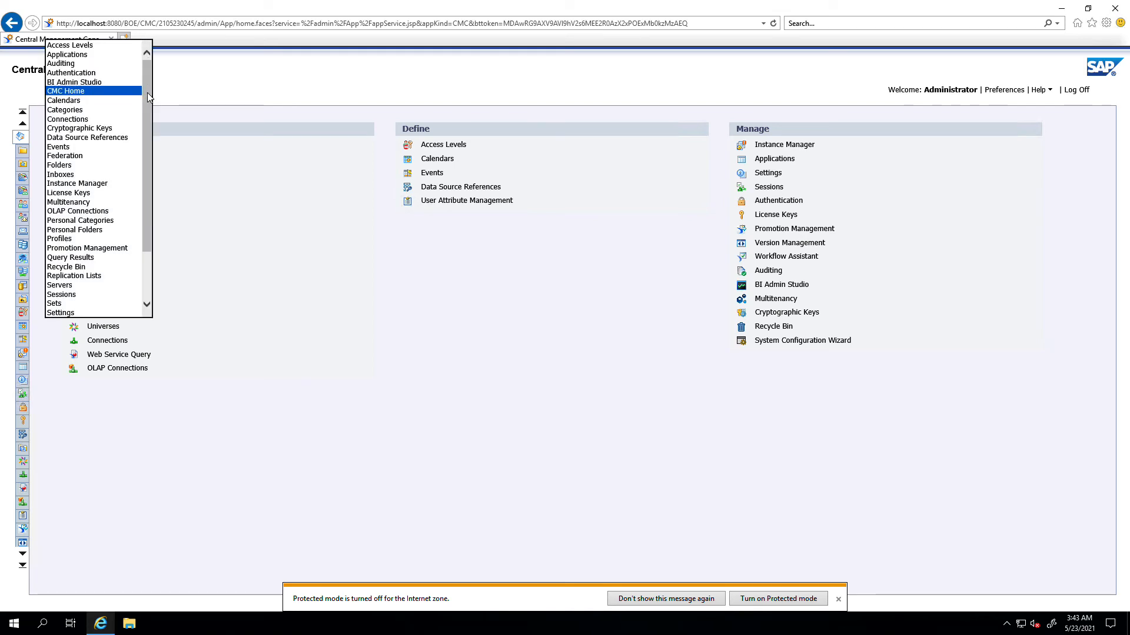
pyautogui.click(115, 194)
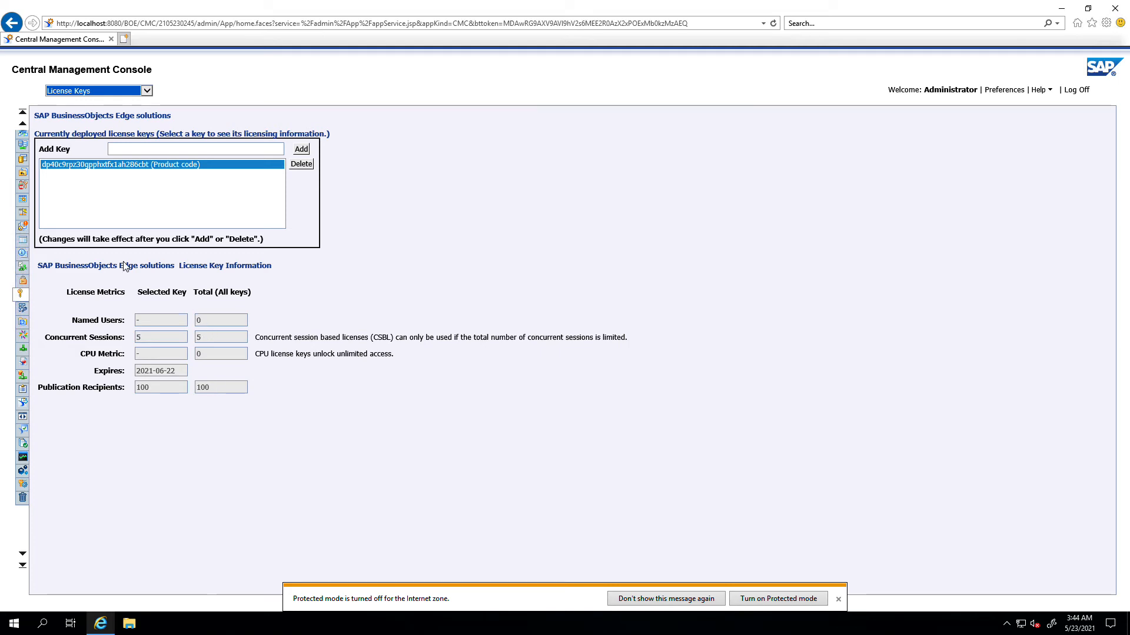
pyautogui.click(116, 91)
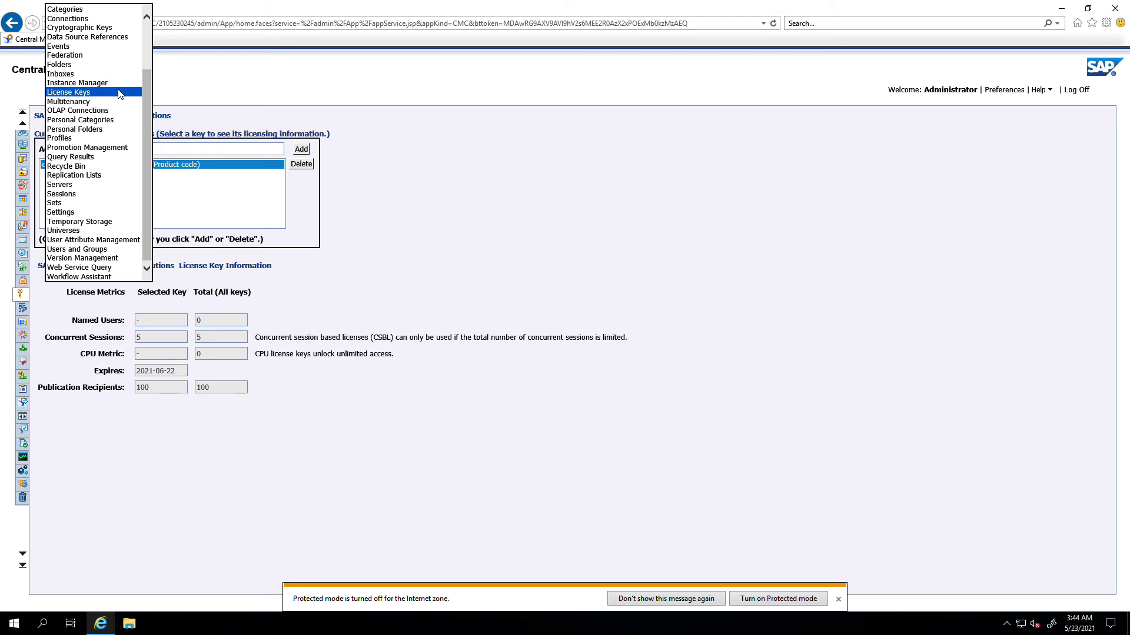
pyautogui.scroll(3, 118, 93)
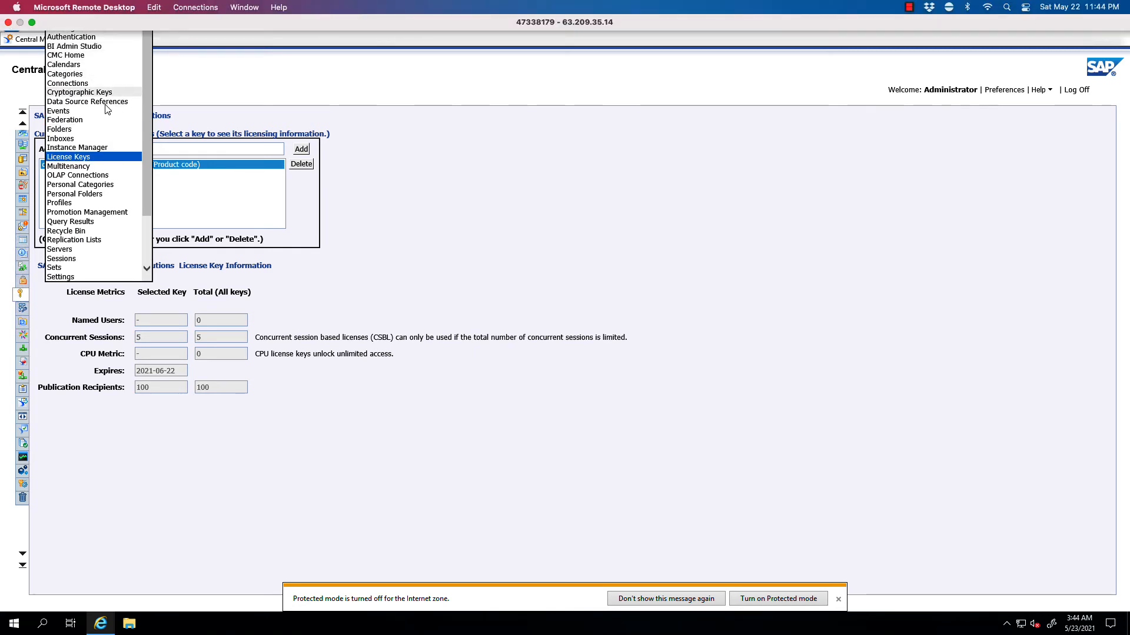
pyautogui.scroll(-2, 105, 209)
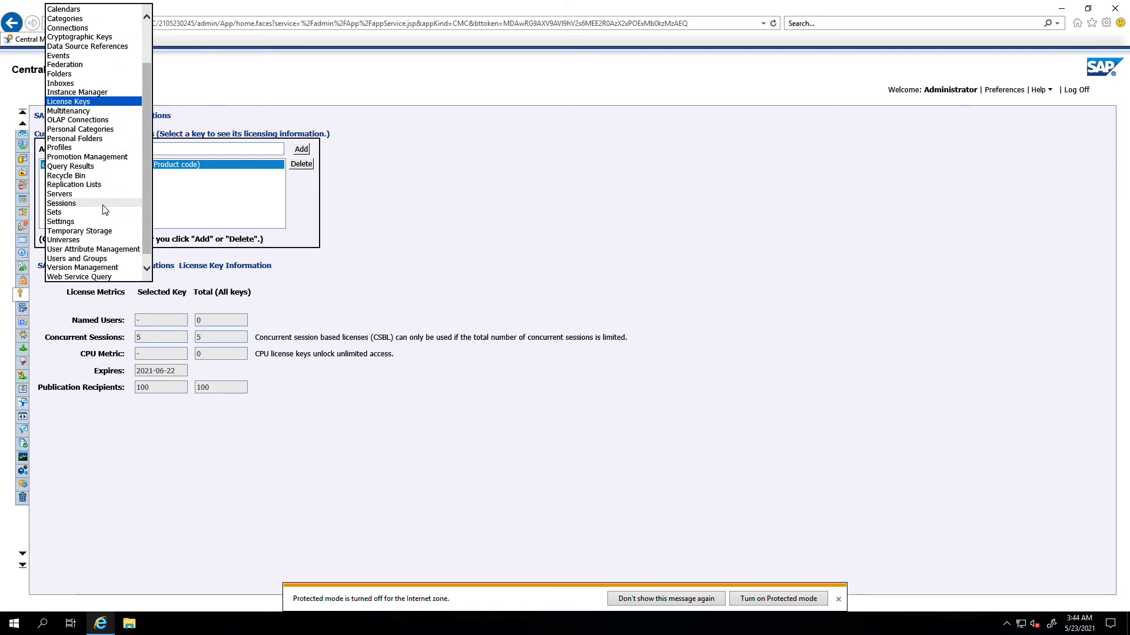
pyautogui.click(104, 249)
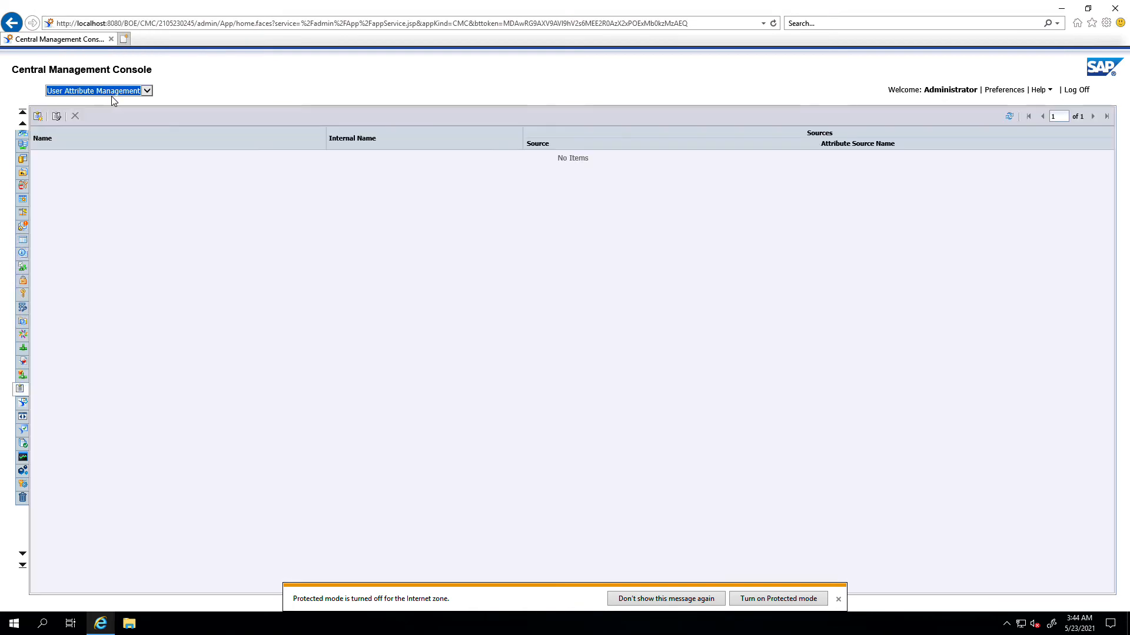
# - View the eight default groups in Users and Groups, then close the browser
pyautogui.click(112, 91)
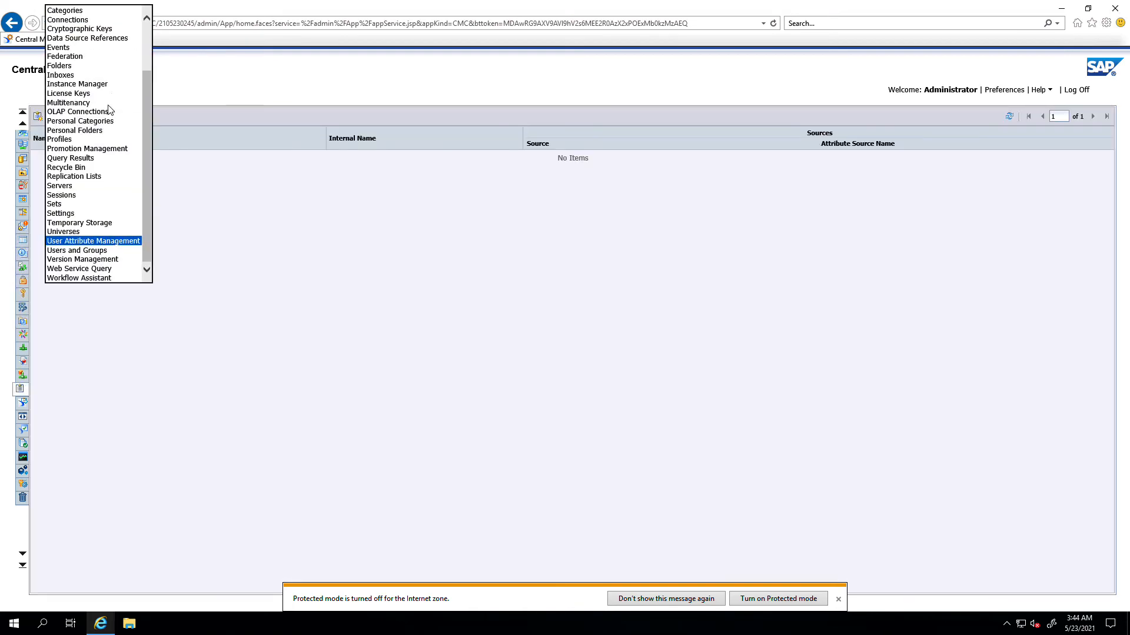
pyautogui.click(94, 252)
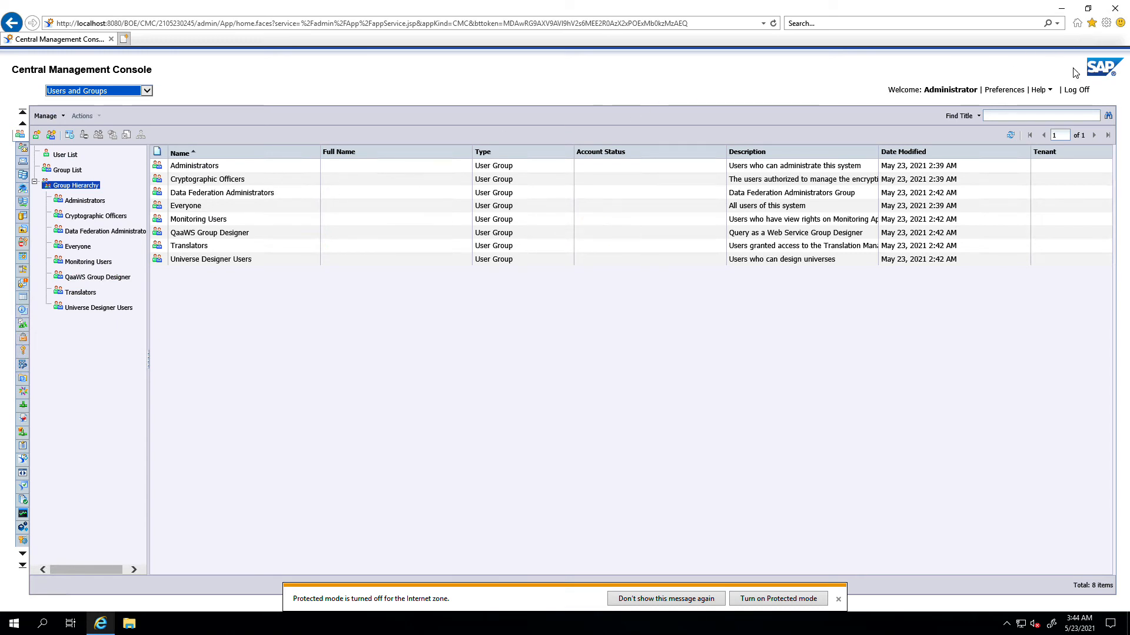
pyautogui.click(1110, 9)
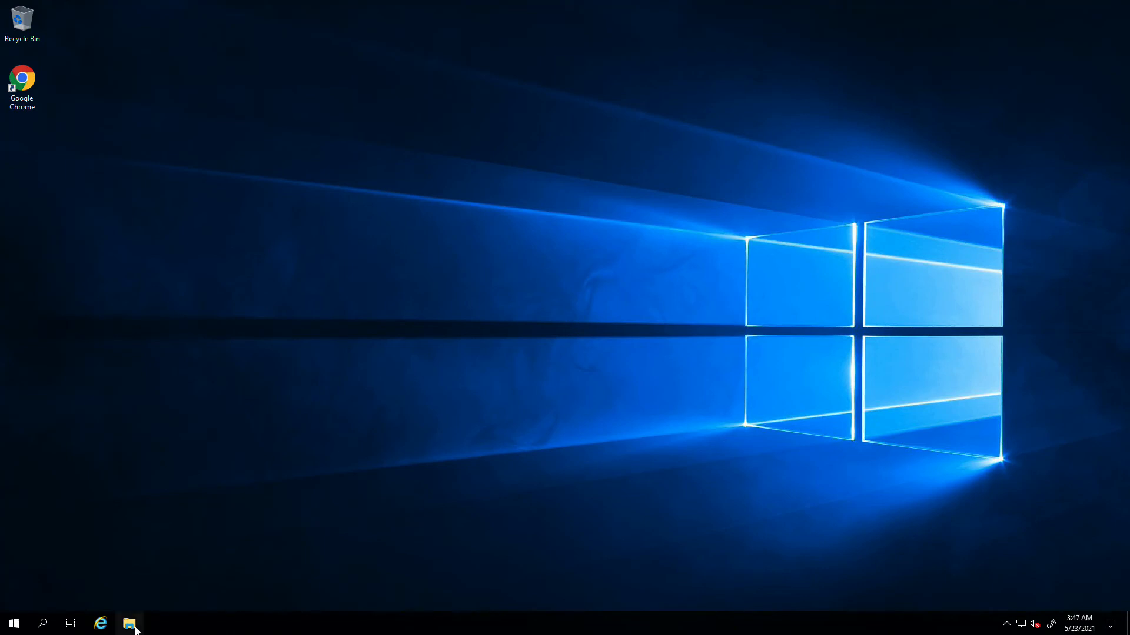
# - Extract the 51054489_1.zip archive into the Downloads folder
pyautogui.click(130, 625)
pyautogui.doubleClick(512, 213)
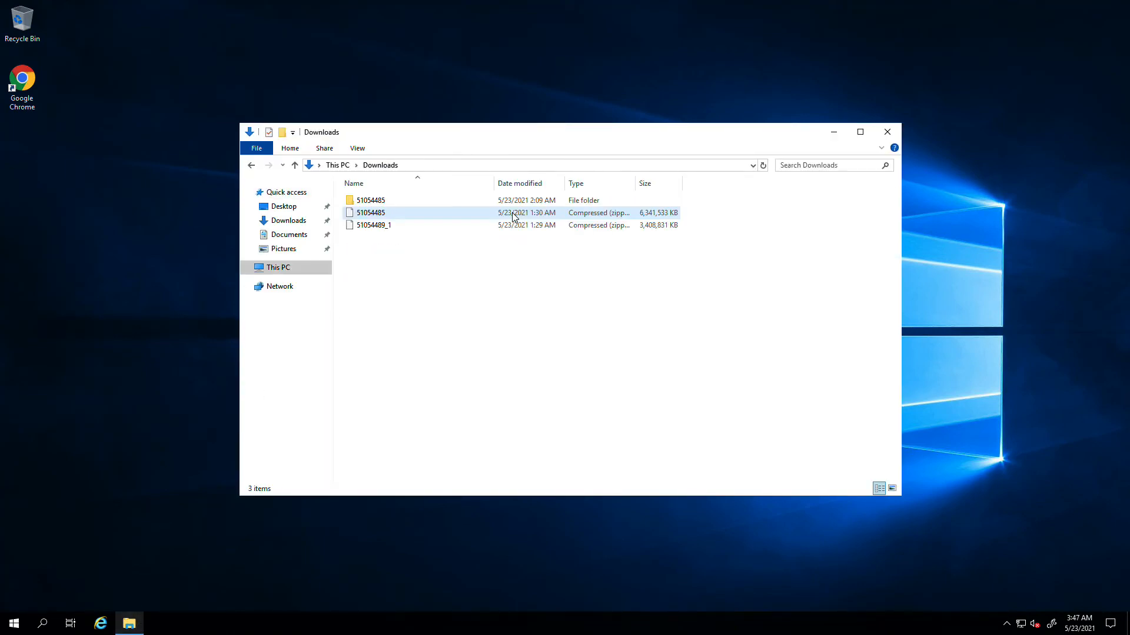
pyautogui.click(377, 205)
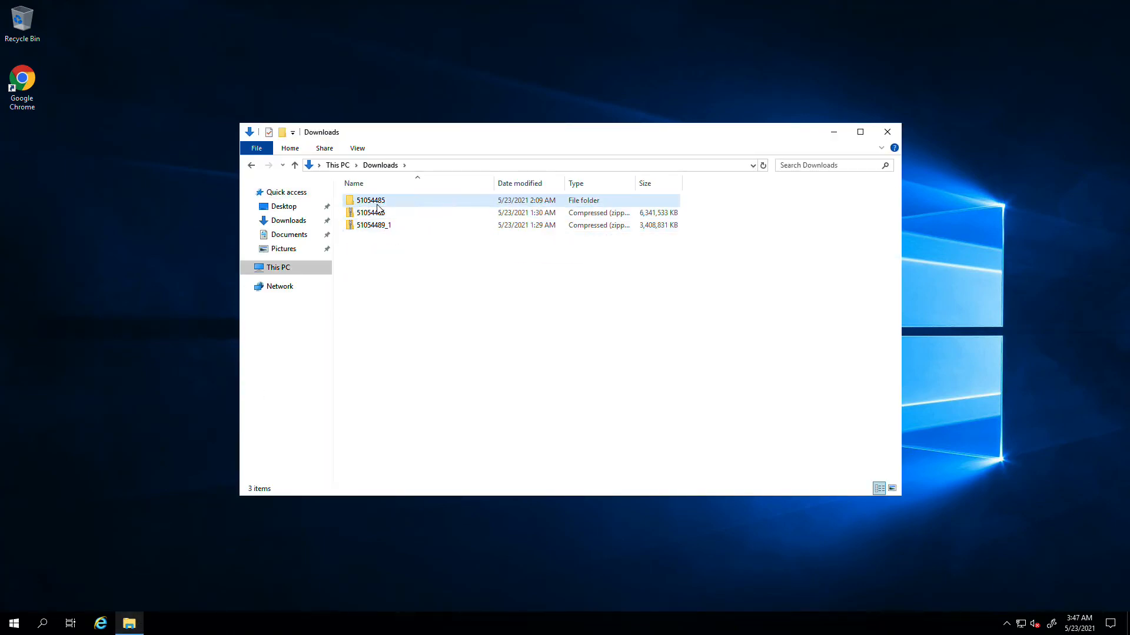
pyautogui.click(386, 230)
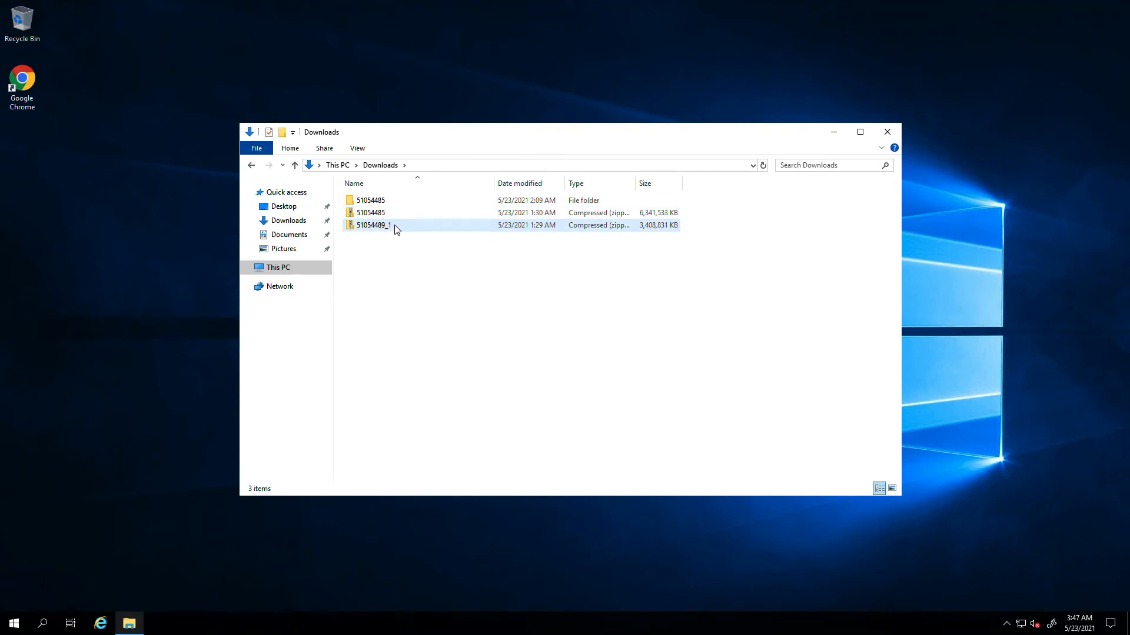
pyautogui.rightClick(395, 225)
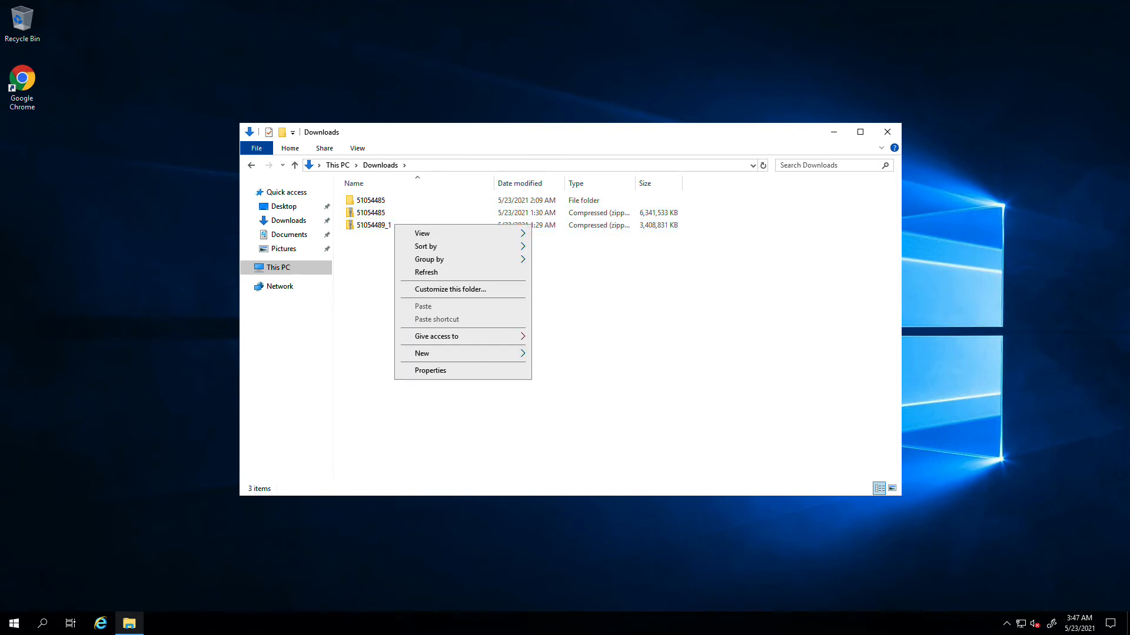
pyautogui.click(372, 299)
pyautogui.click(367, 230)
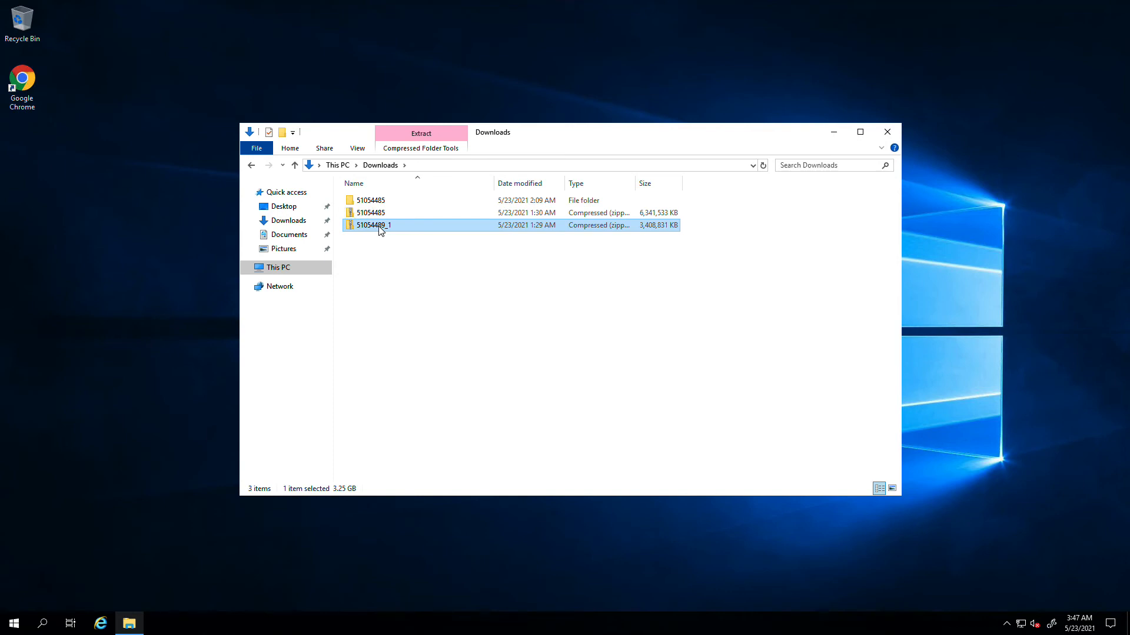
pyautogui.rightClick(379, 226)
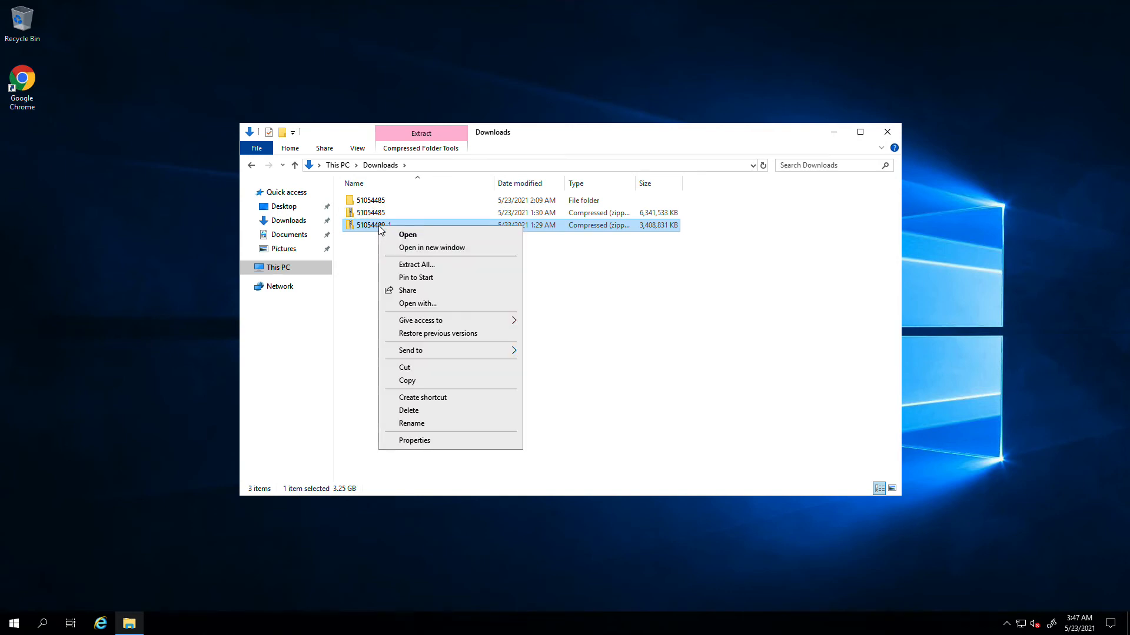
pyautogui.click(405, 266)
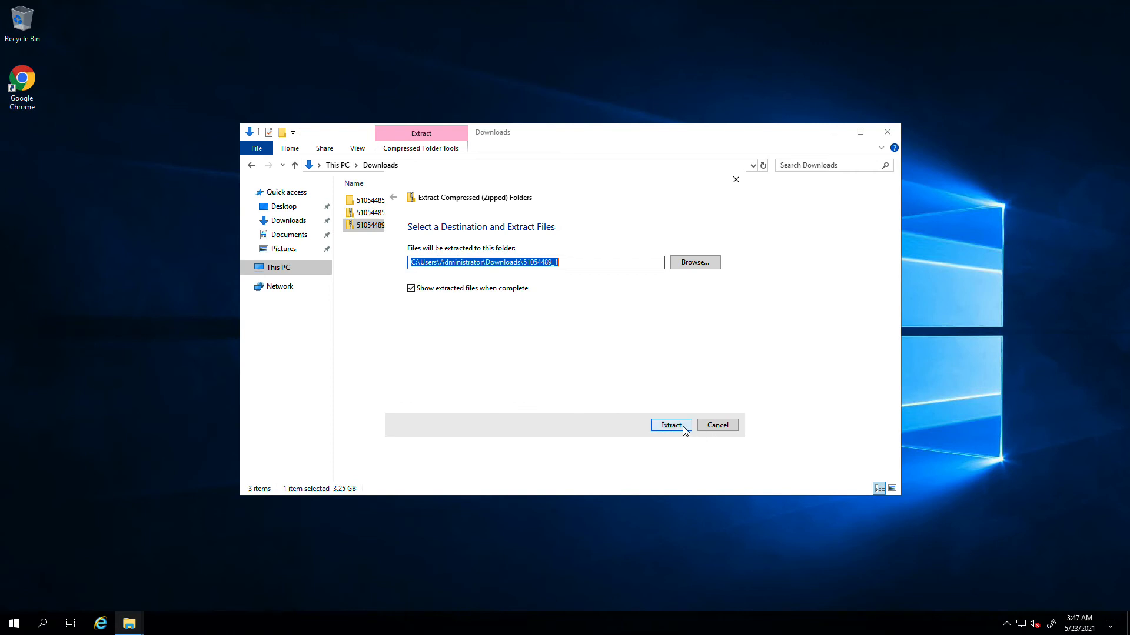
pyautogui.click(683, 426)
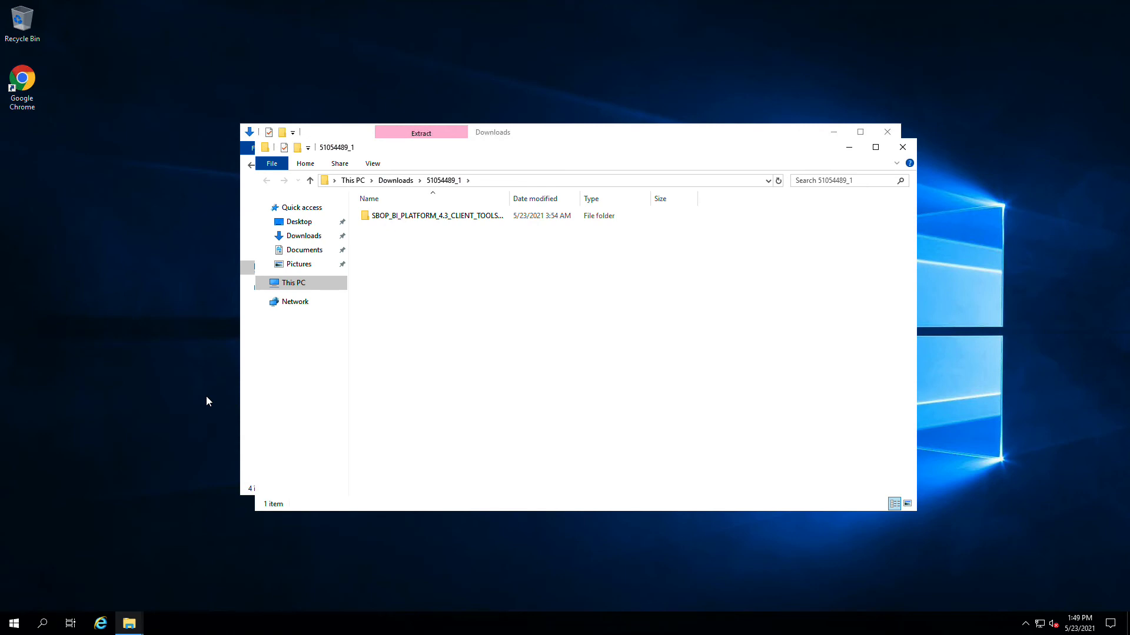
# - Open DATA_UNITS\BusinessObjectsClient_One in the extracted folder and launch setup
pyautogui.doubleClick(422, 216)
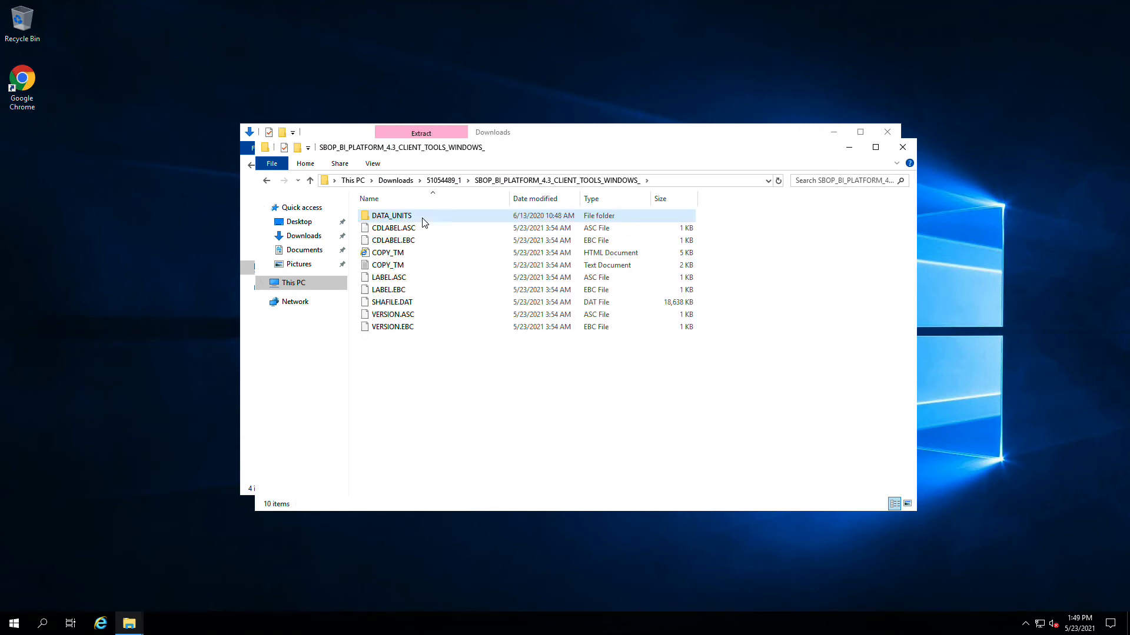
pyautogui.doubleClick(422, 220)
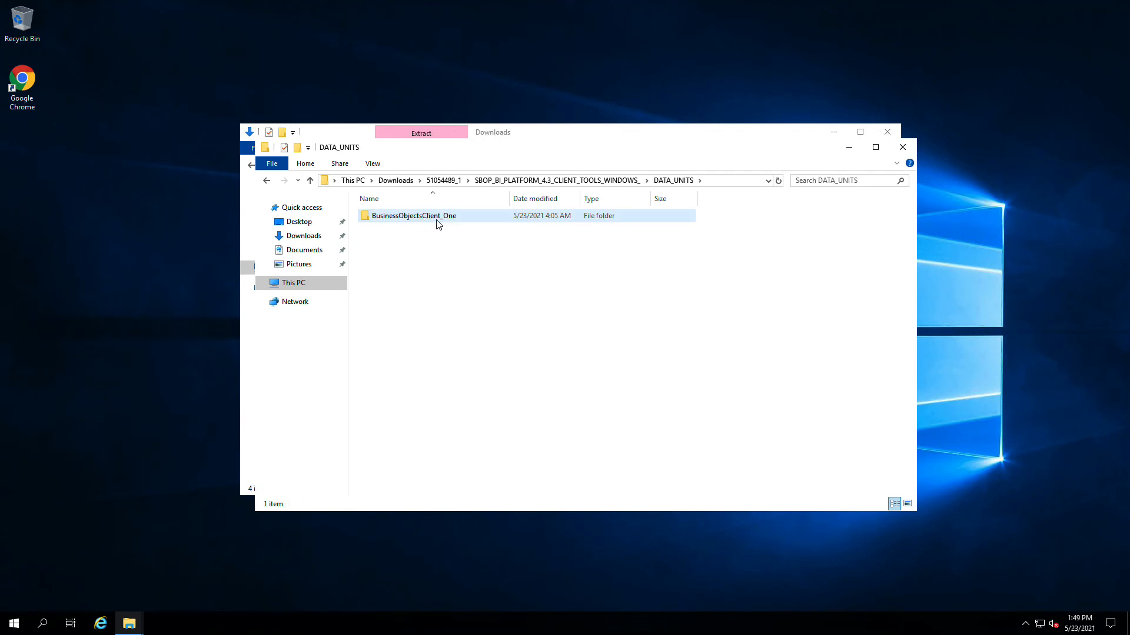
pyautogui.doubleClick(460, 220)
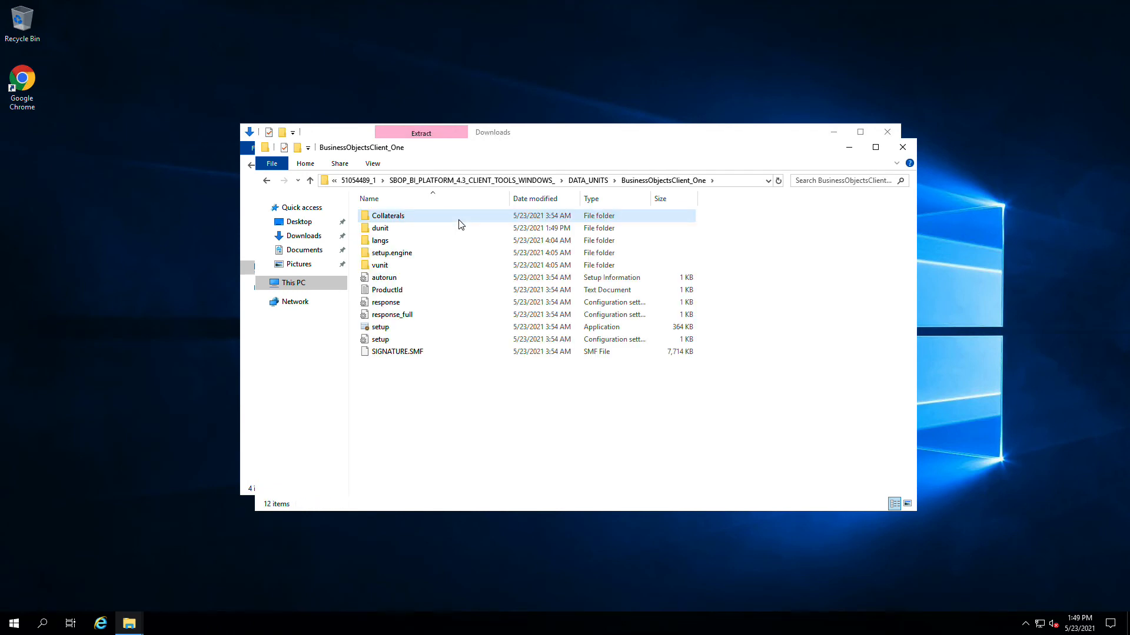
pyautogui.click(429, 329)
pyautogui.doubleClick(432, 334)
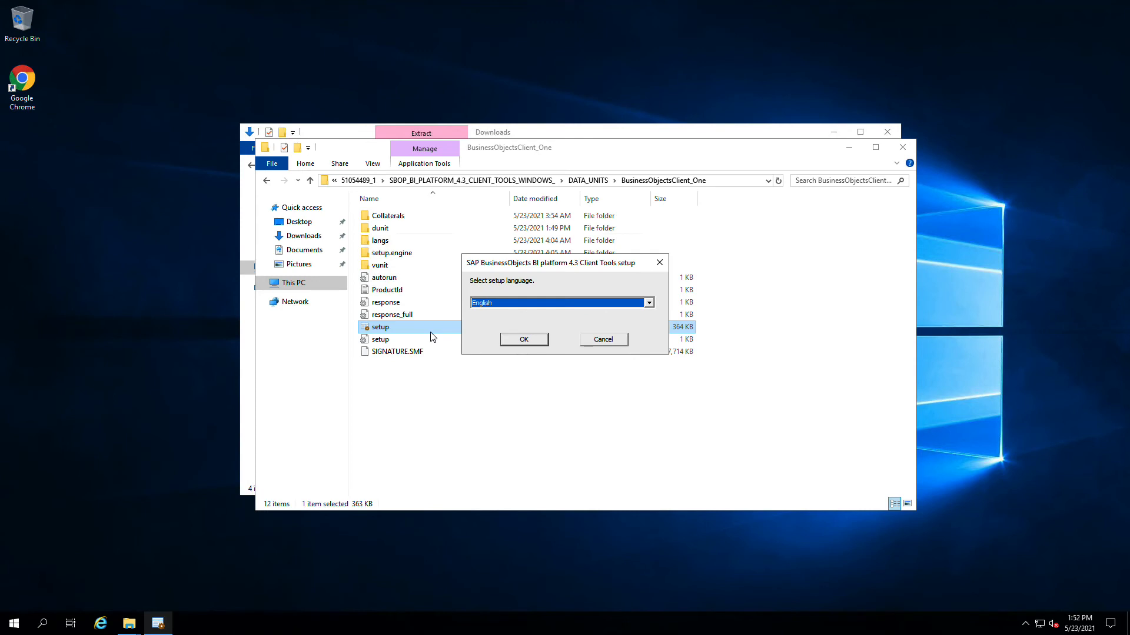
# - Choose English, accept the license agreement, keep default languages and features, and advance to Start Installation
pyautogui.click(515, 340)
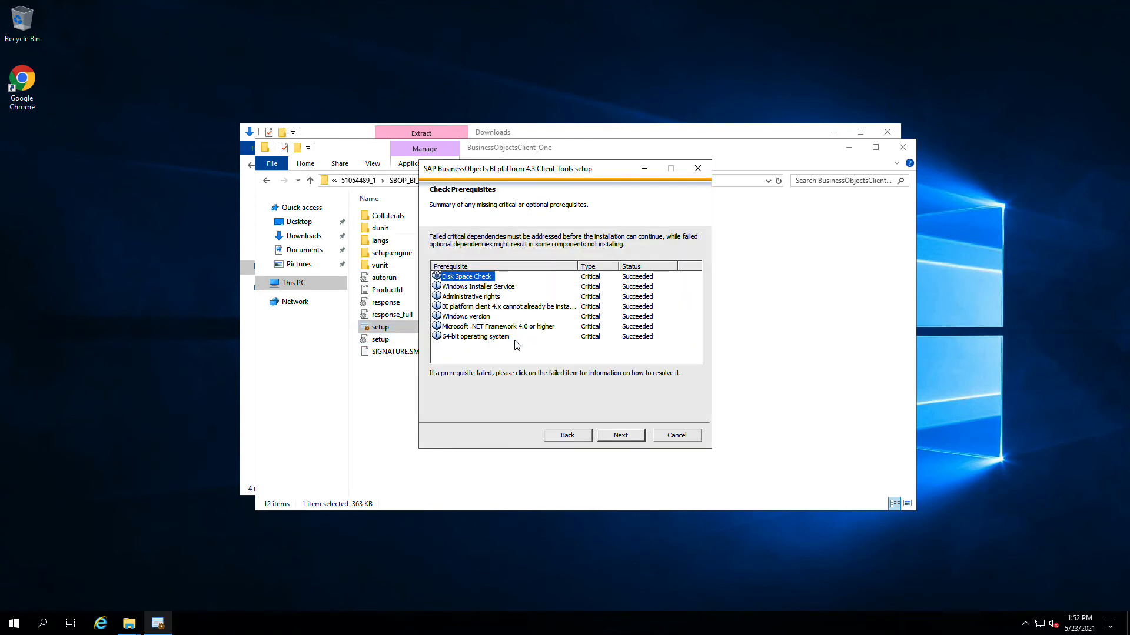
pyautogui.click(612, 439)
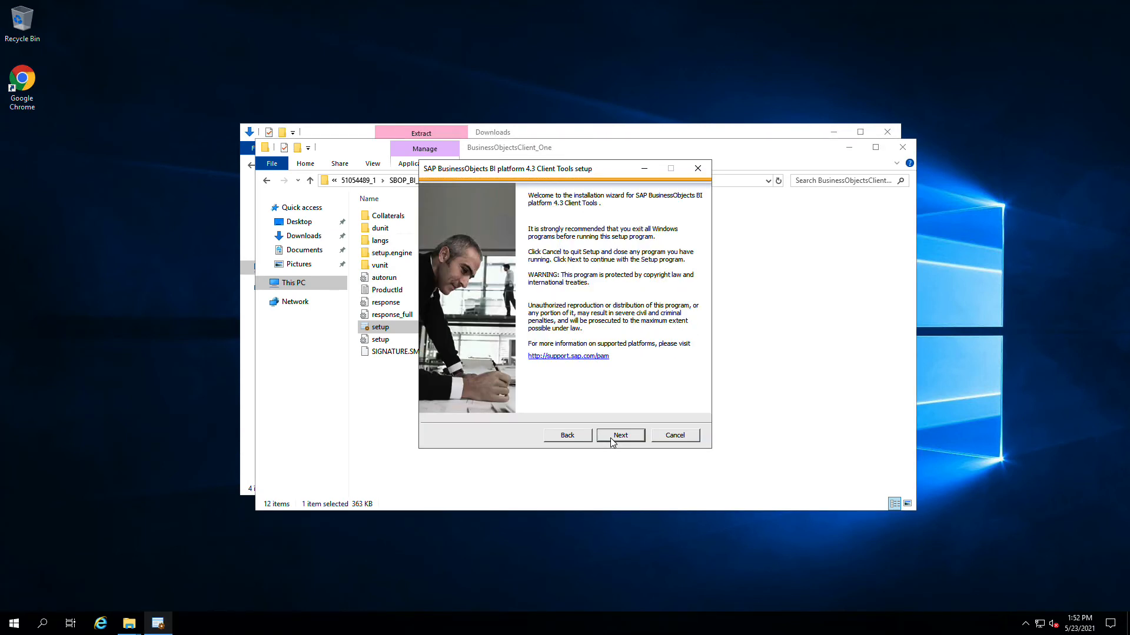
pyautogui.click(612, 438)
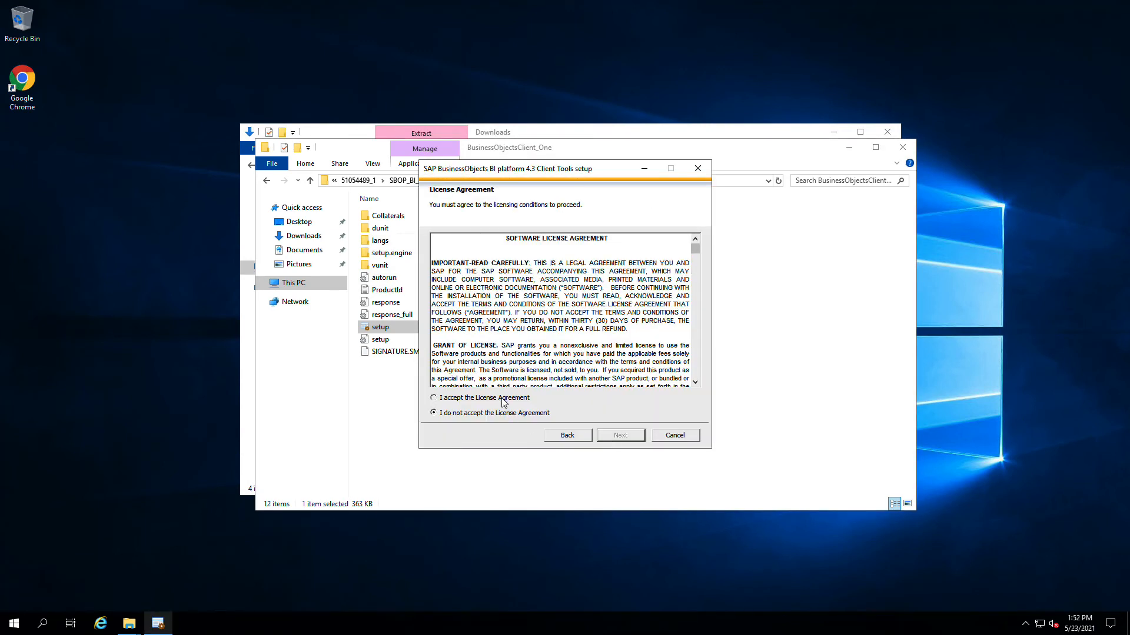
pyautogui.click(502, 399)
pyautogui.click(615, 441)
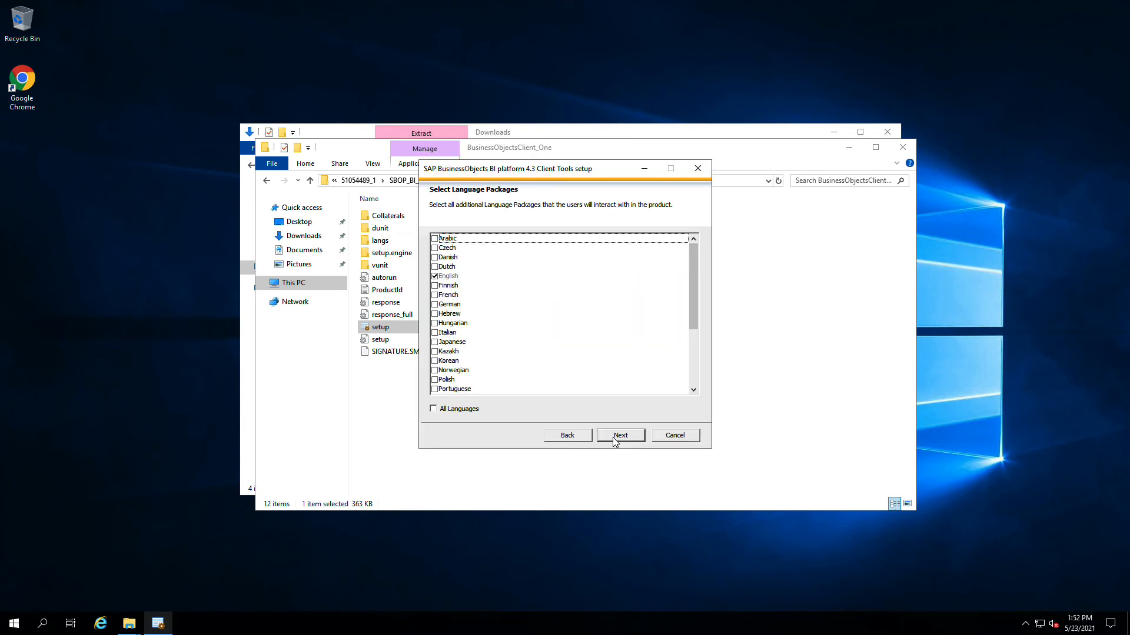
pyautogui.click(614, 440)
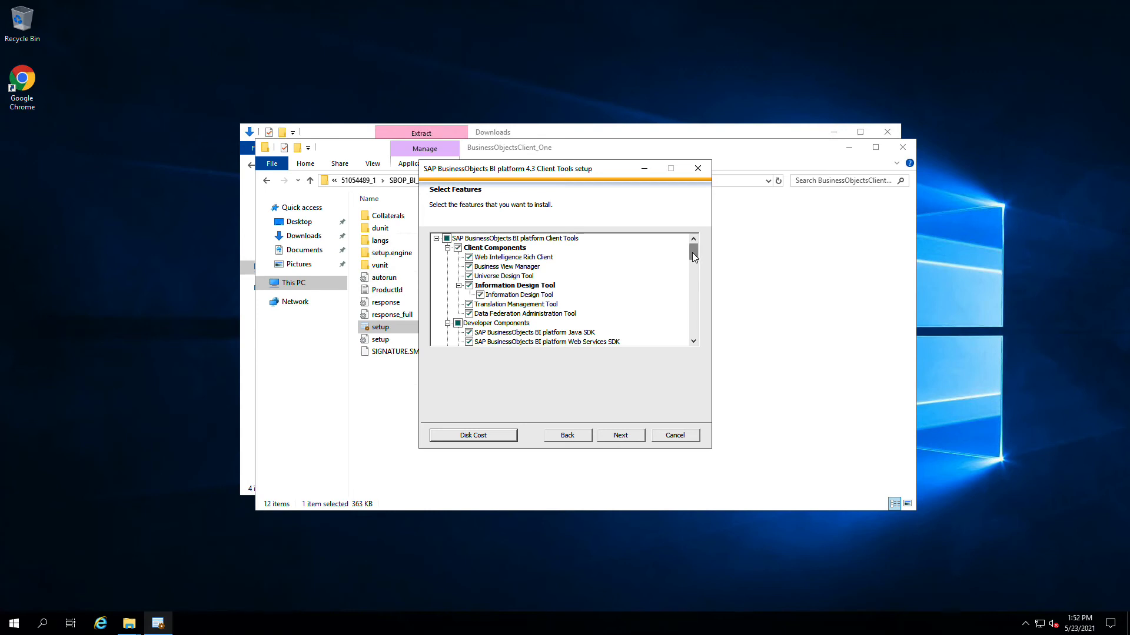
pyautogui.moveTo(693, 252); pyautogui.dragTo(695, 337)
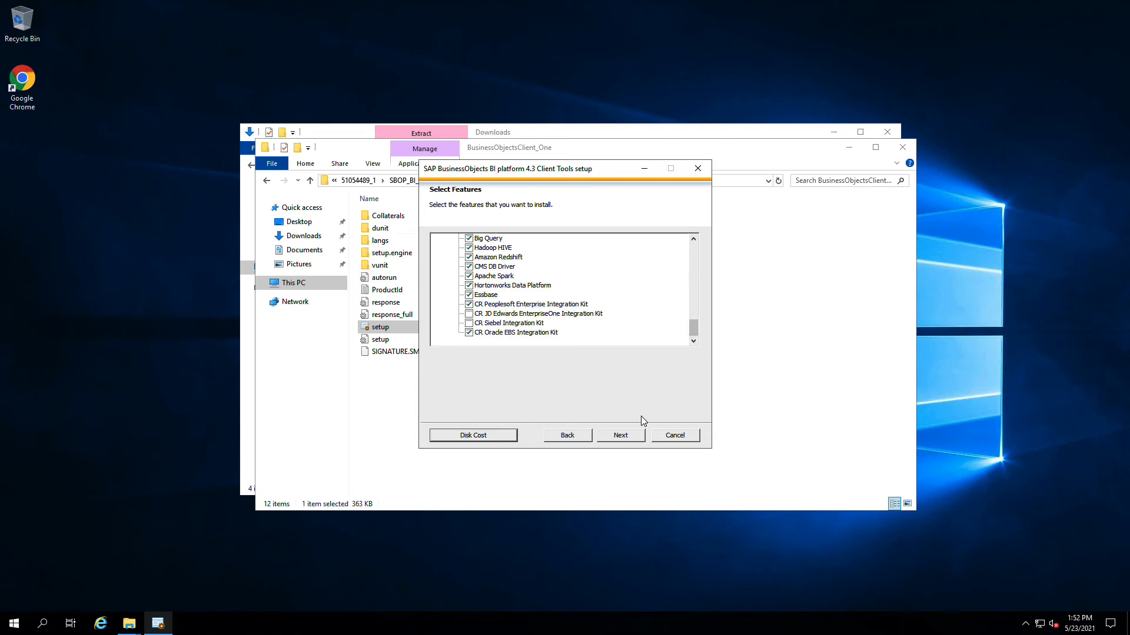
pyautogui.click(619, 437)
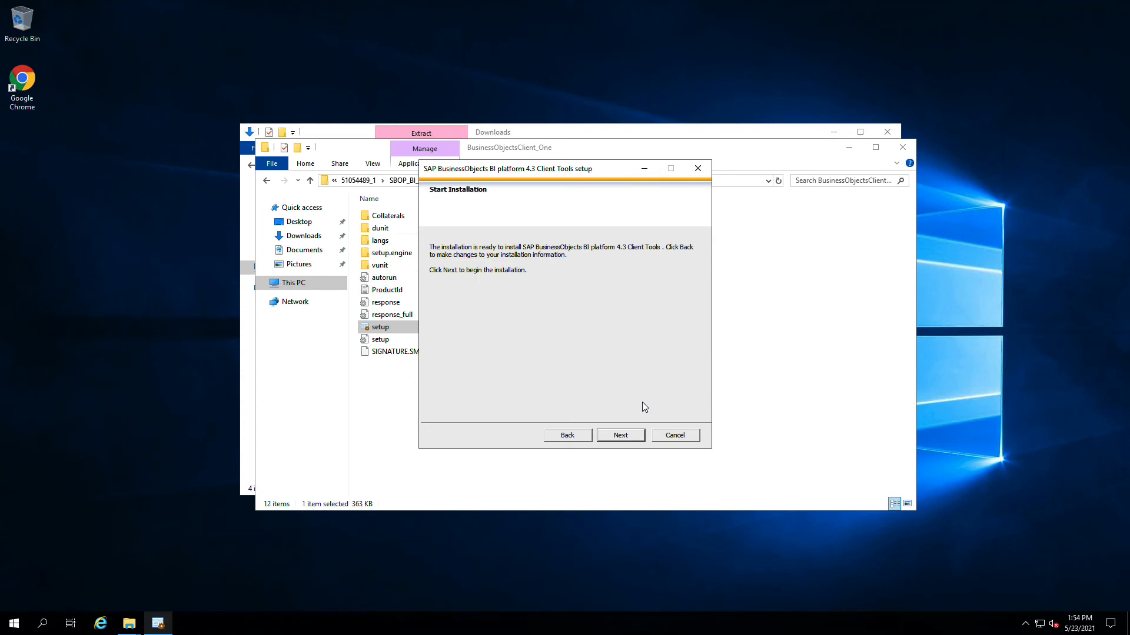
# - Install the client tools and finish the setup once it reports success
pyautogui.click(625, 437)
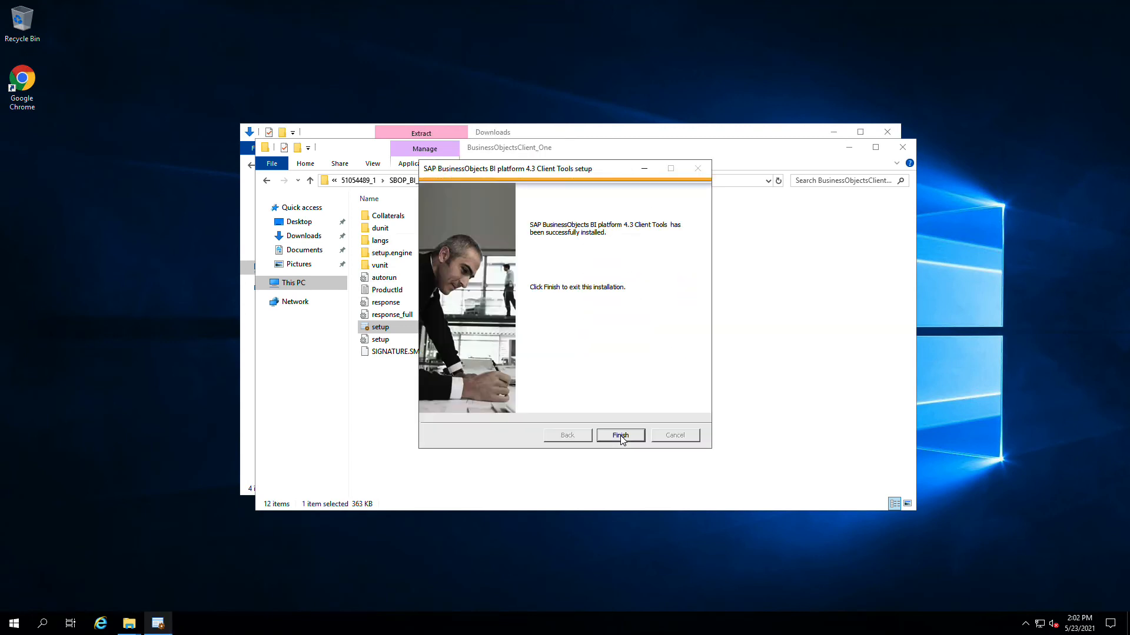
pyautogui.click(620, 435)
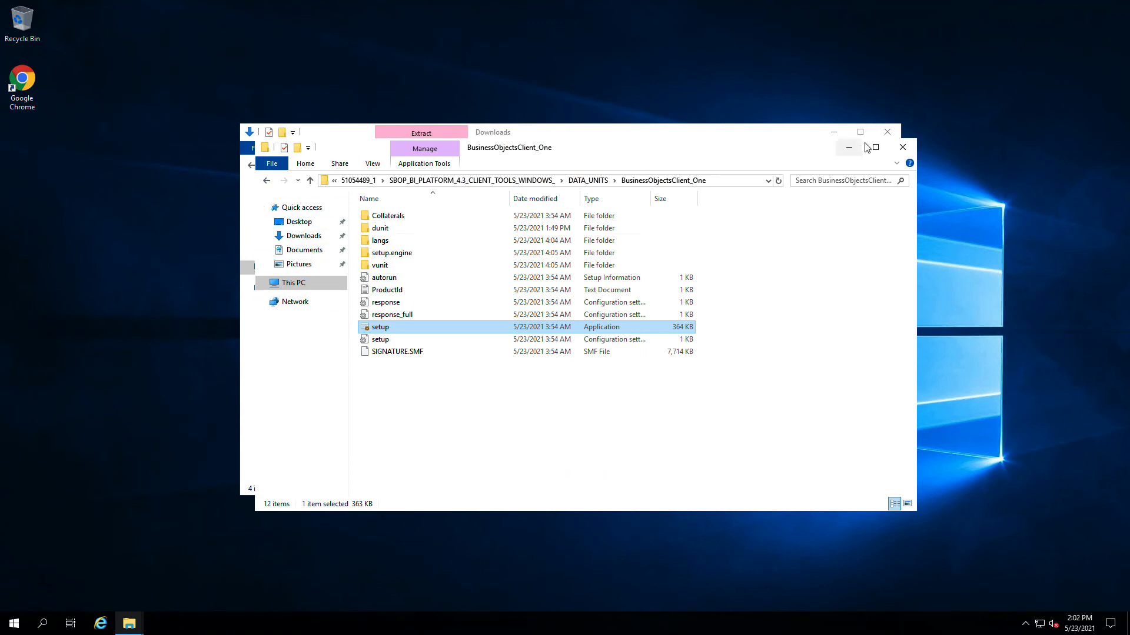
# - Close the installer folder, recycle all four items in Downloads, and close the Downloads window
pyautogui.click(902, 147)
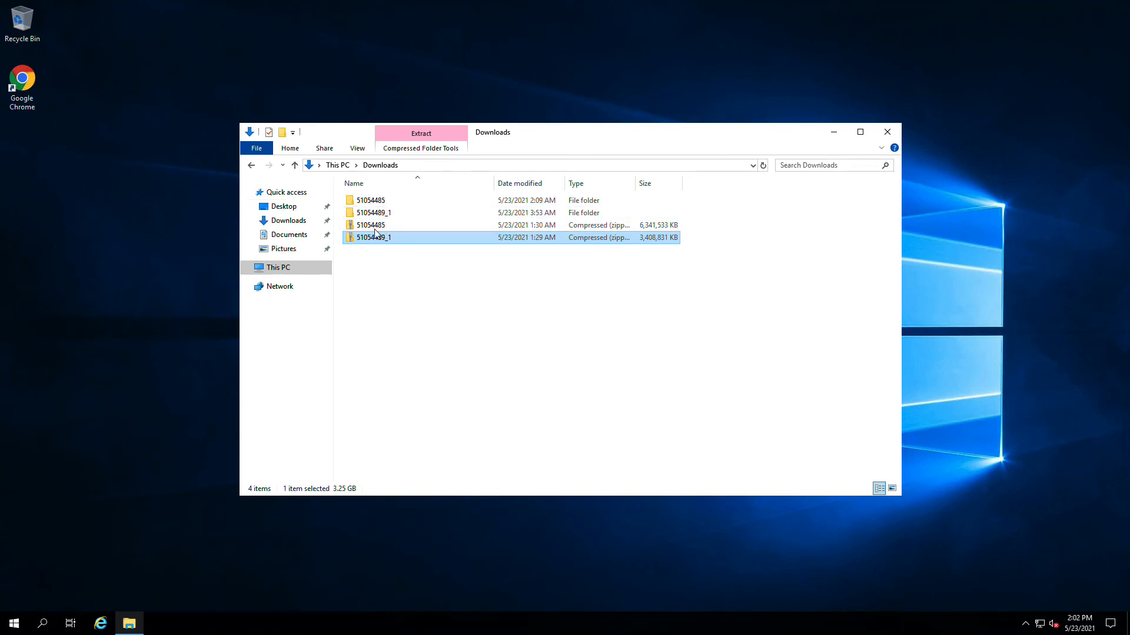
pyautogui.keyDown('shift'); pyautogui.click(369, 205); pyautogui.keyUp('shift')
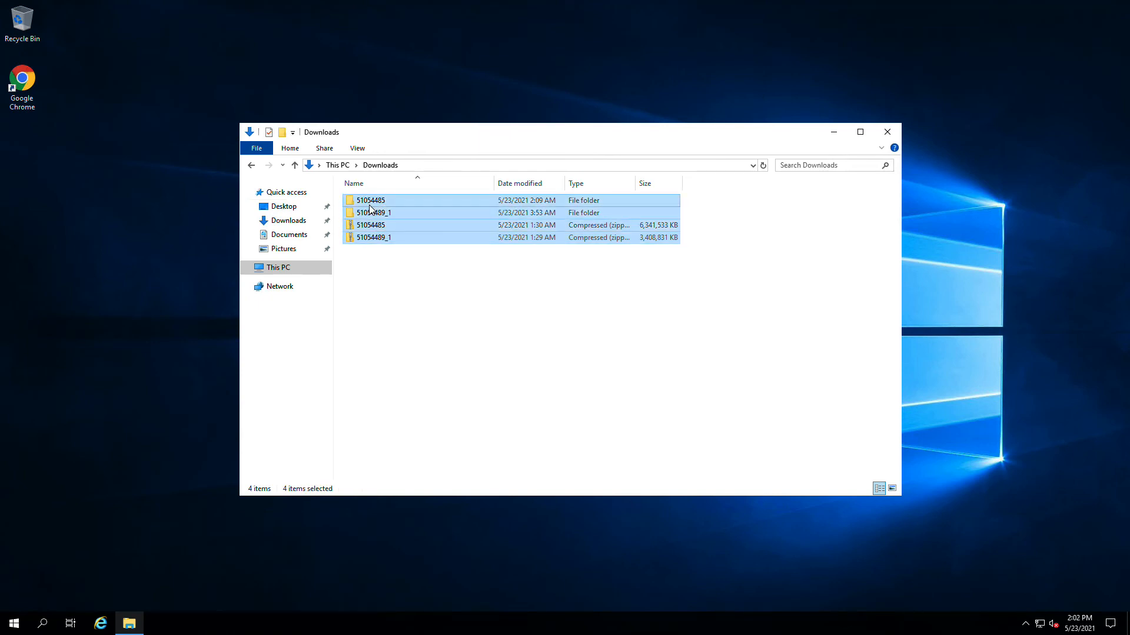
pyautogui.rightClick(369, 205)
pyautogui.click(395, 335)
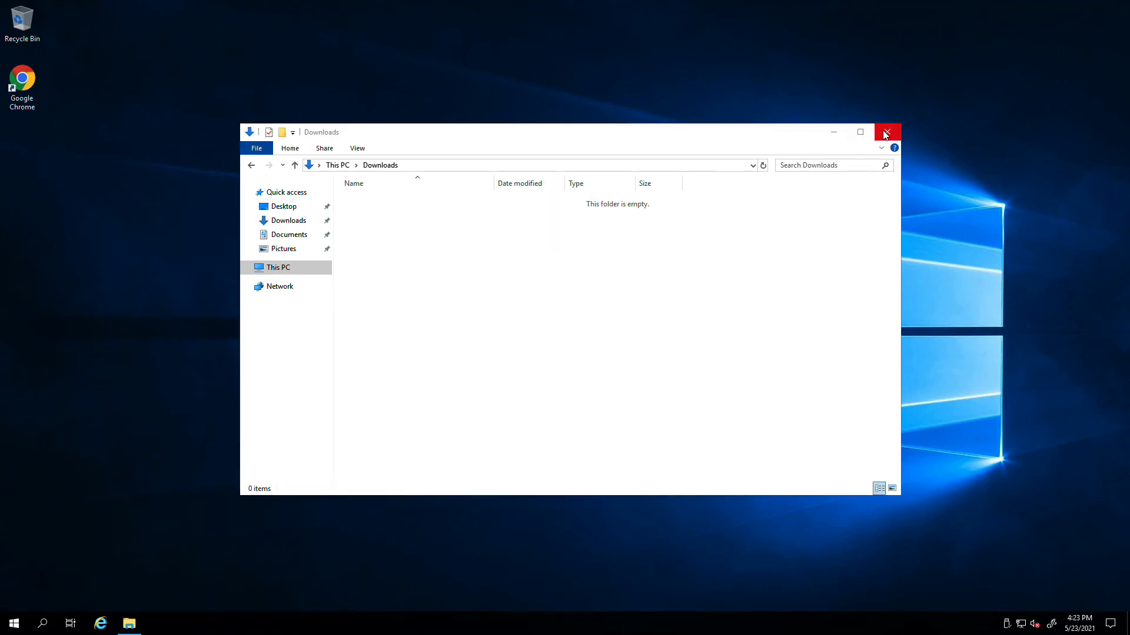
pyautogui.click(886, 135)
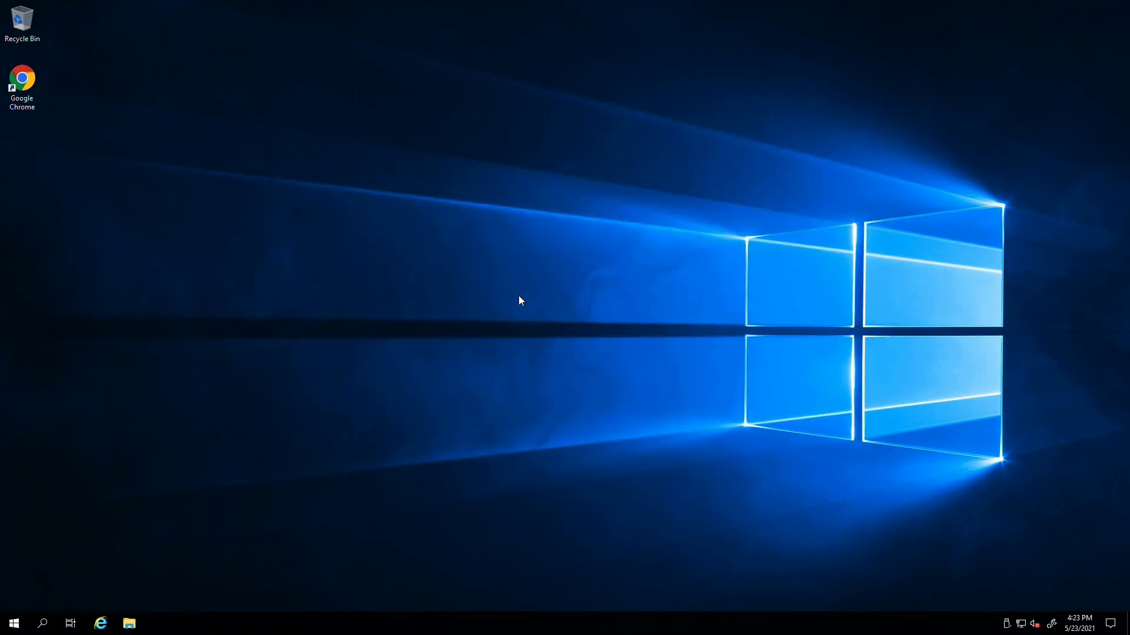
# - Launch Web Intelligence Rich Client from the SAP Business Intelligence Start menu group
pyautogui.click(13, 627)
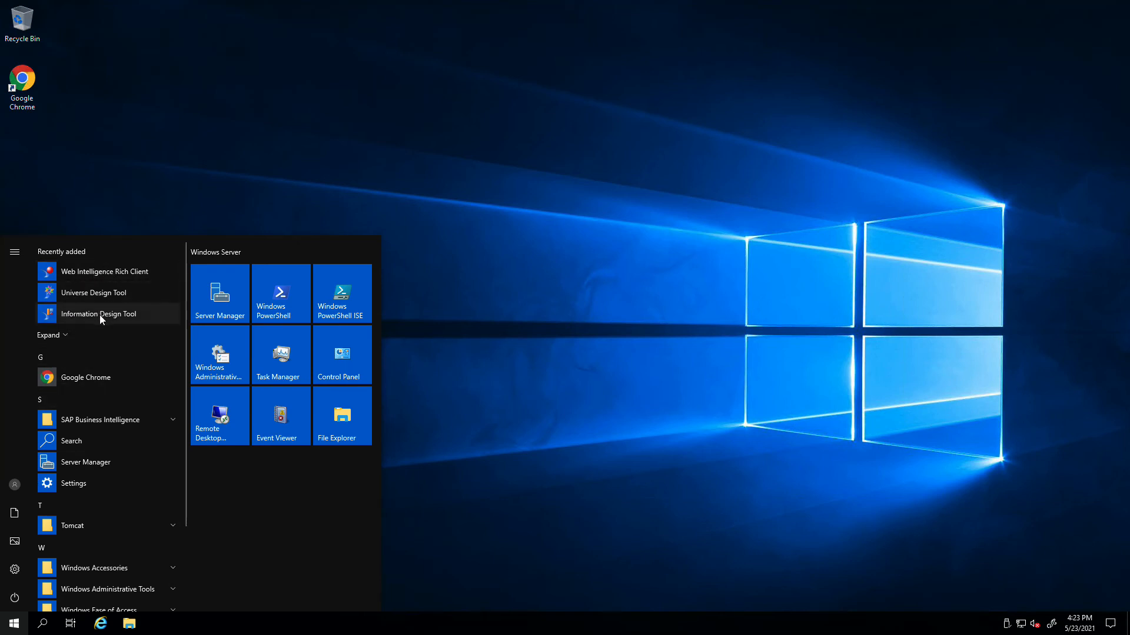
pyautogui.scroll(-2, 99, 320)
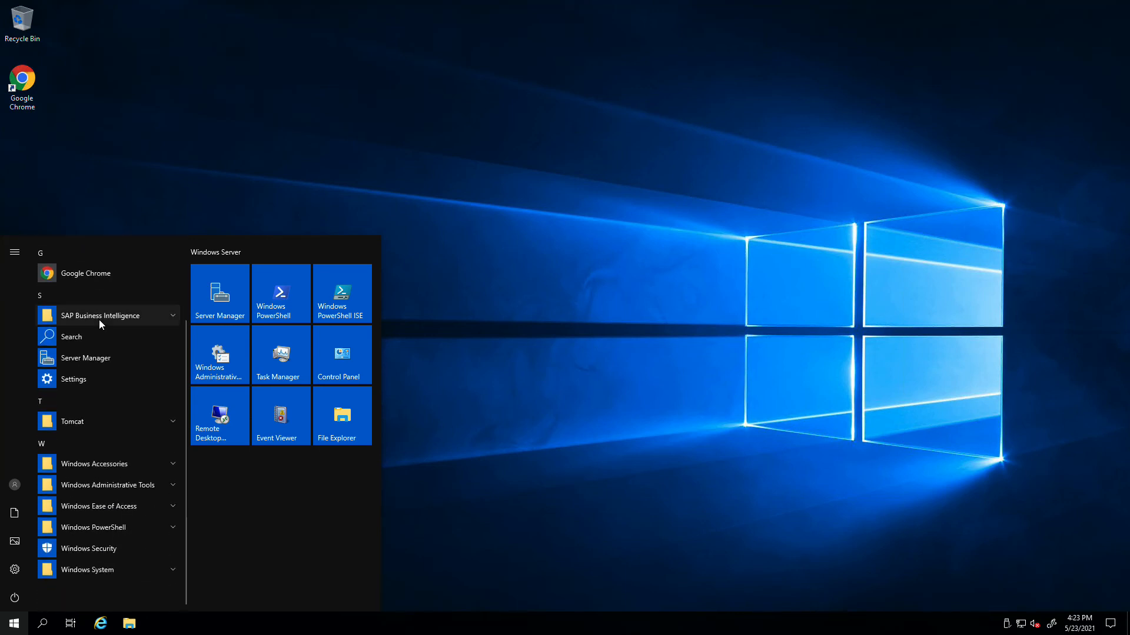
pyautogui.scroll(2, 99, 319)
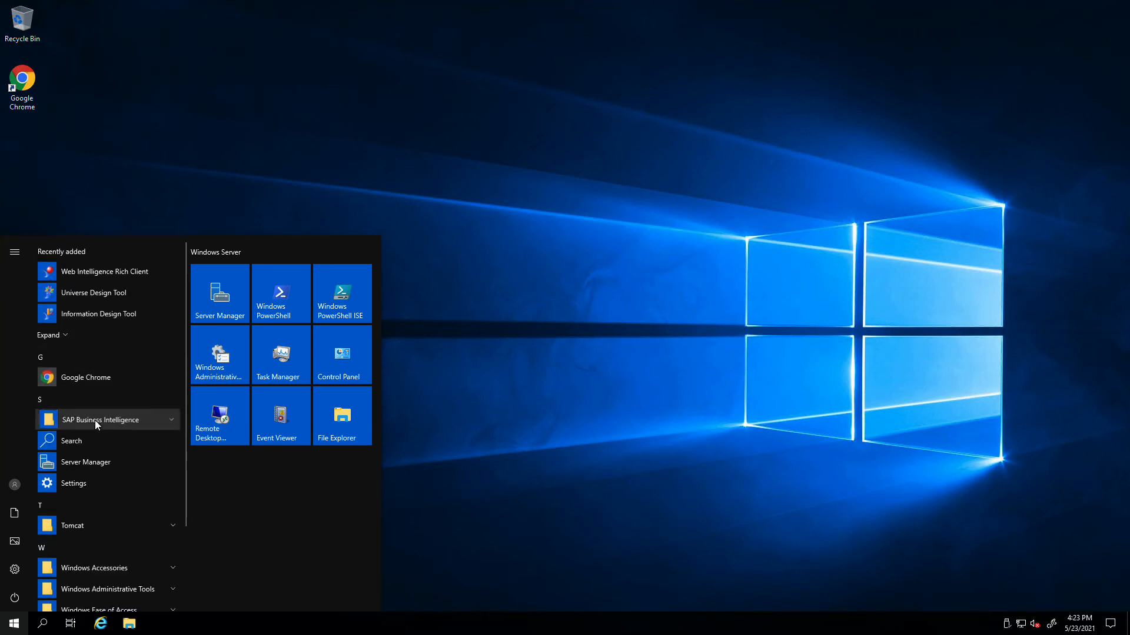
pyautogui.click(94, 420)
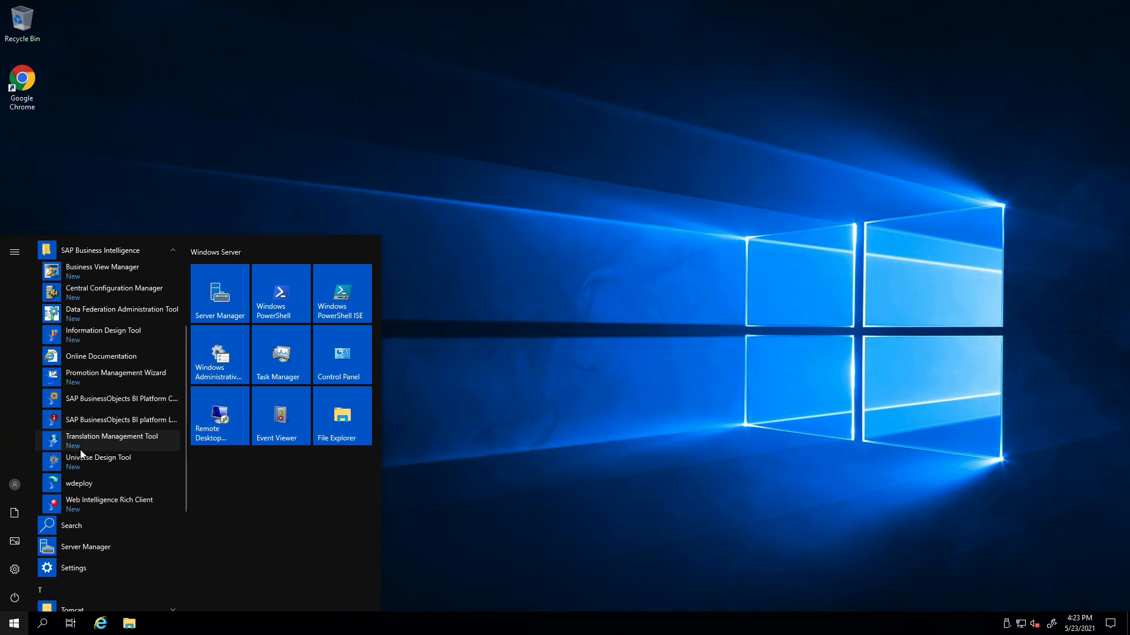
pyautogui.click(79, 506)
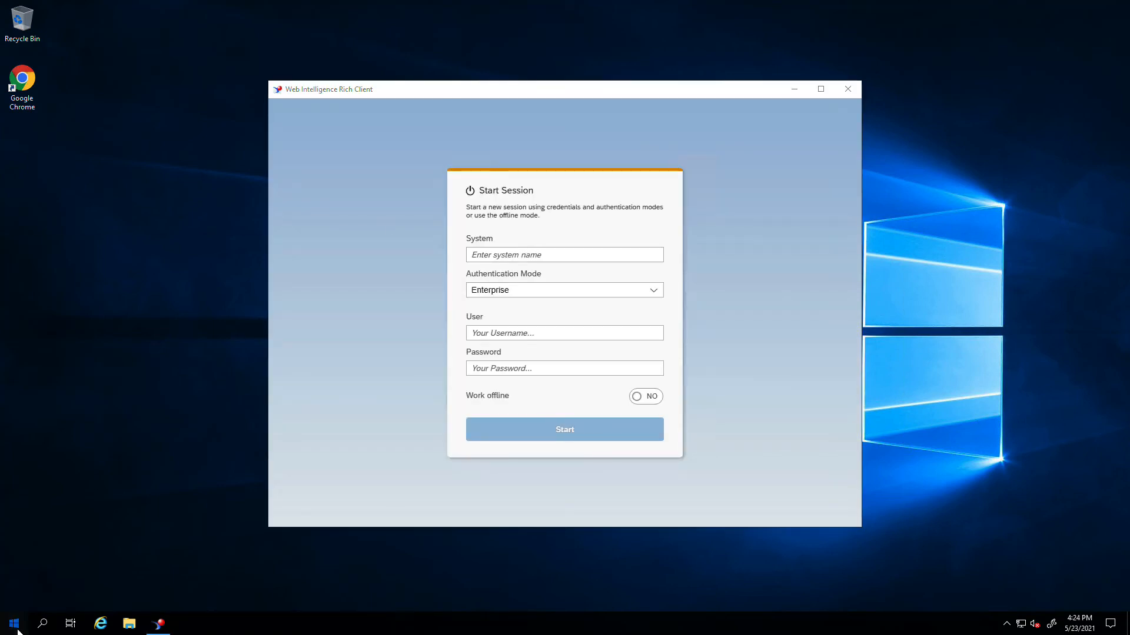
pyautogui.click(15, 625)
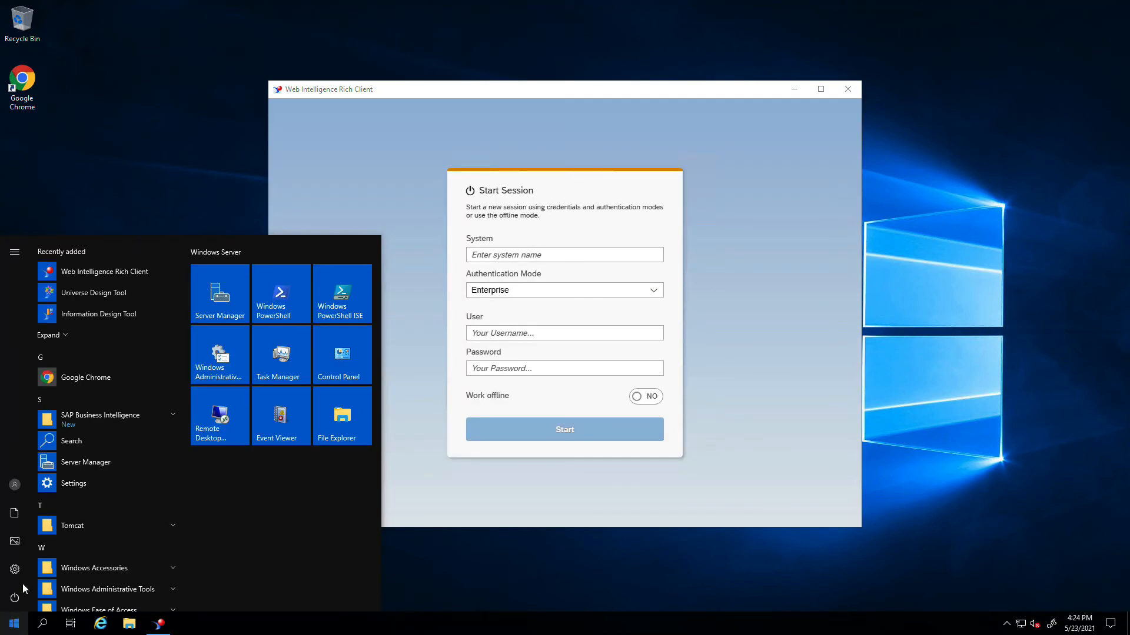
# - Open Server Manager and view Local Server properties to read the computer name bobj
pyautogui.click(217, 317)
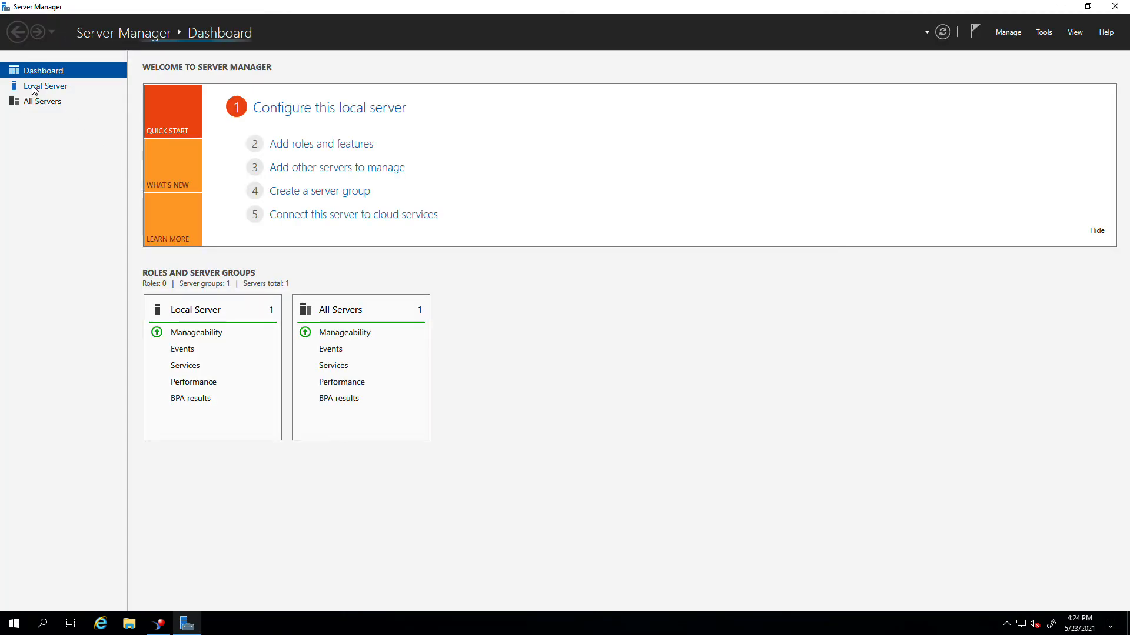
pyautogui.click(34, 88)
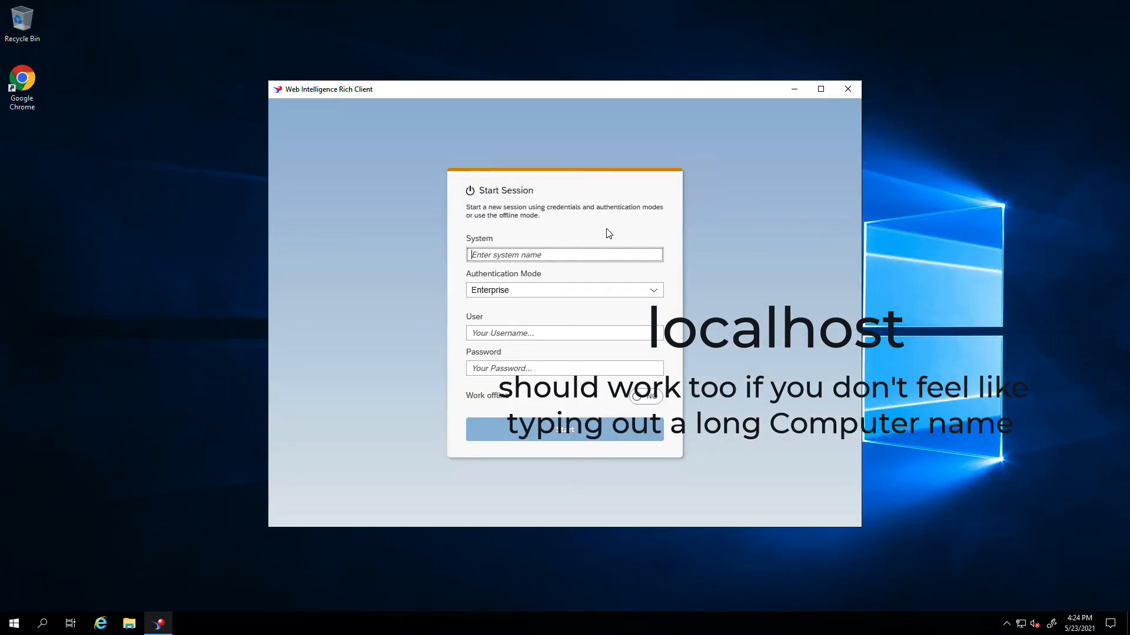
# - Sign in to system bobj with Enterprise authentication using the administrator account and password
pyautogui.click(540, 260)
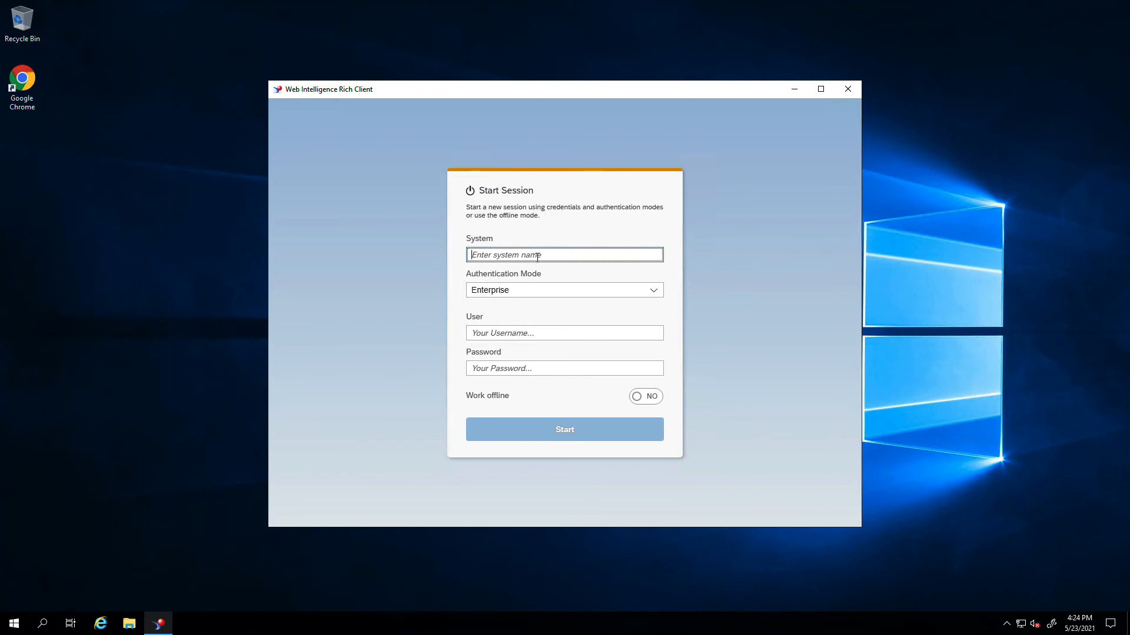
pyautogui.write('bobj')
pyautogui.click(528, 291)
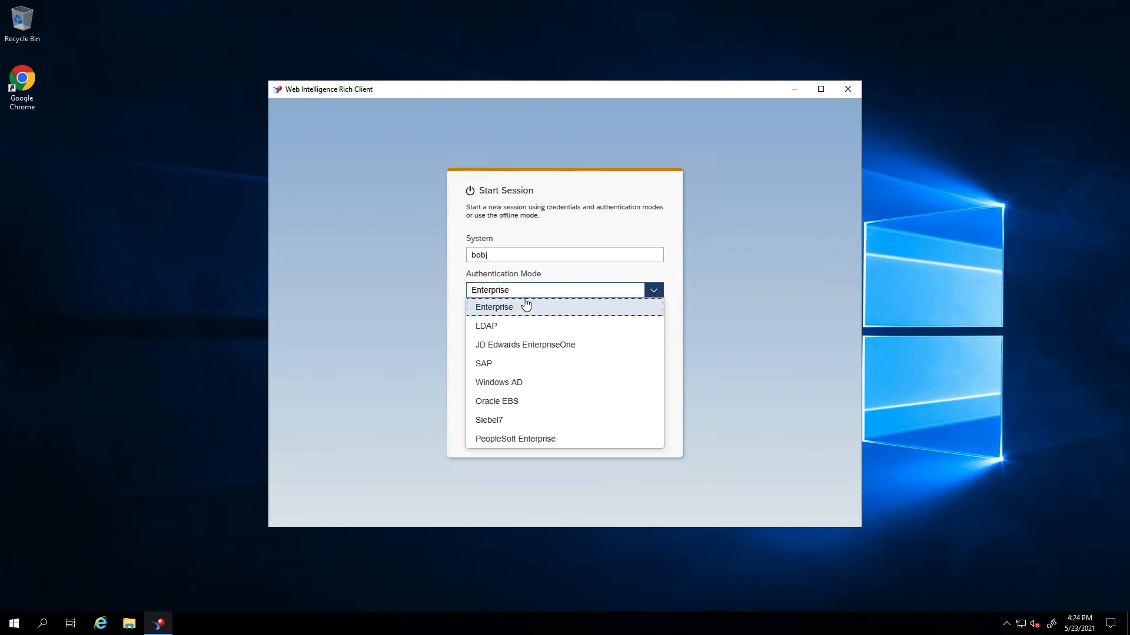
pyautogui.click(529, 305)
pyautogui.click(521, 329)
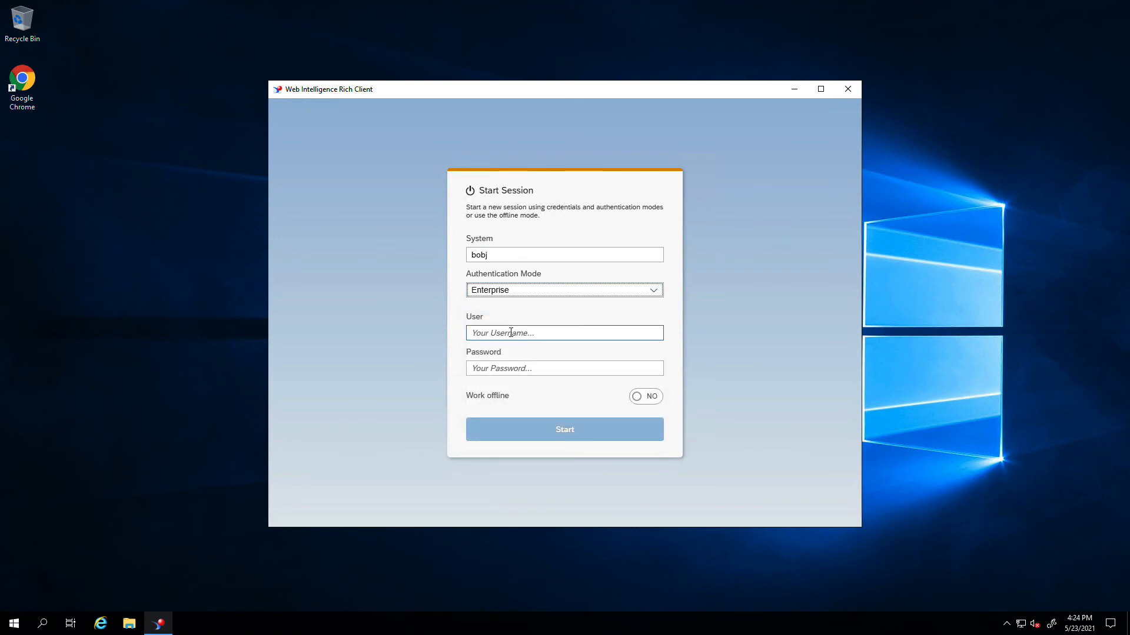
pyautogui.write('administrator')
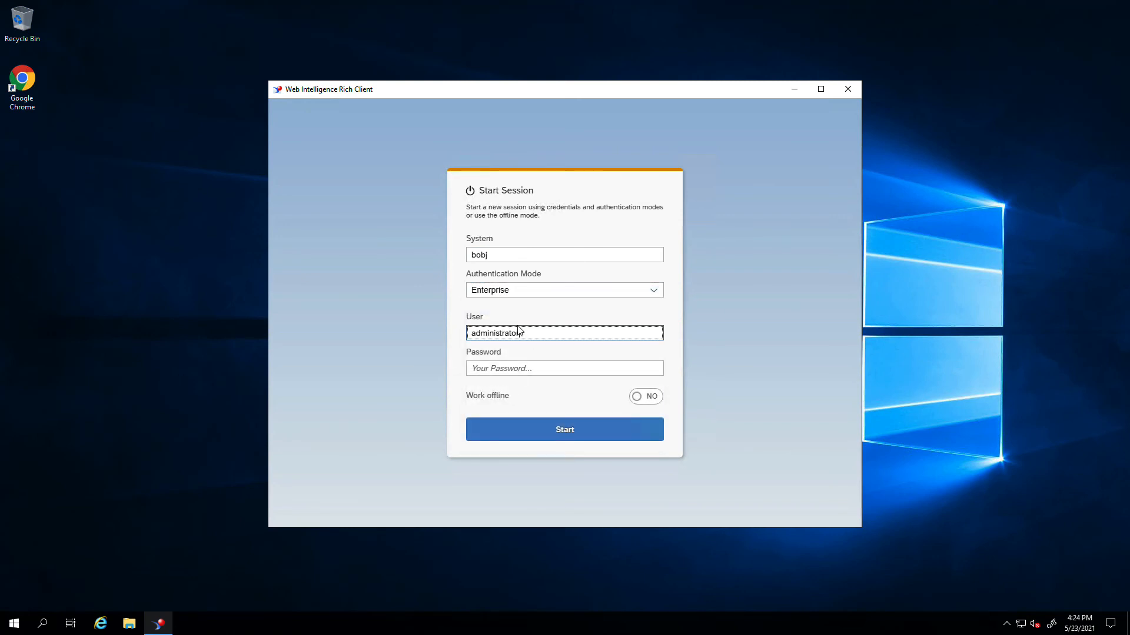
pyautogui.press('Tab')
pyautogui.write('•')
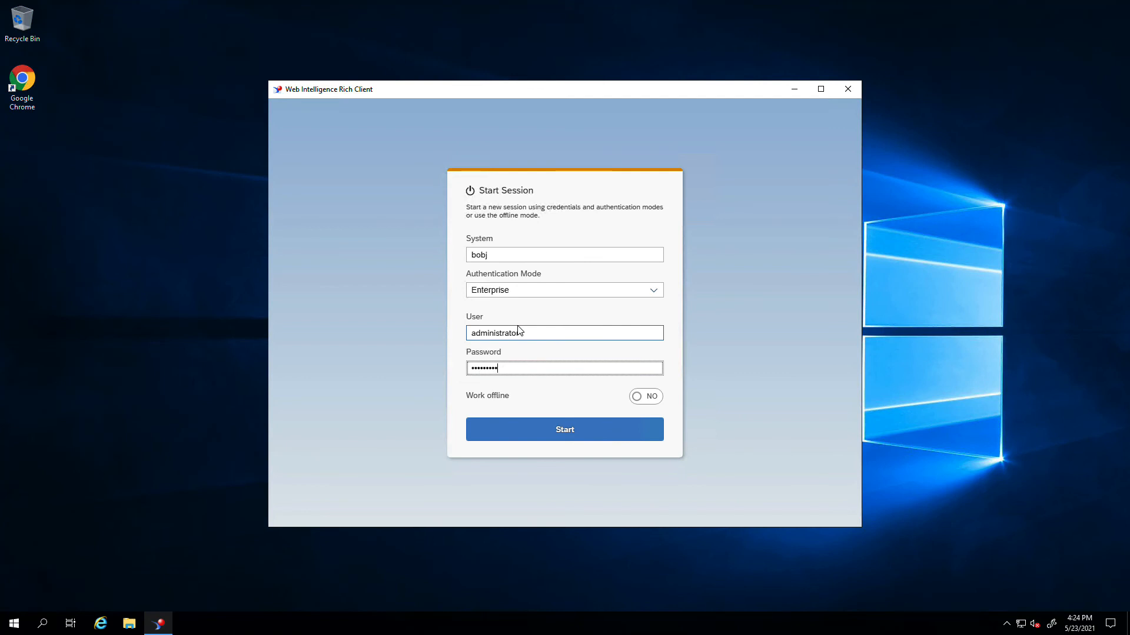
pyautogui.click(547, 429)
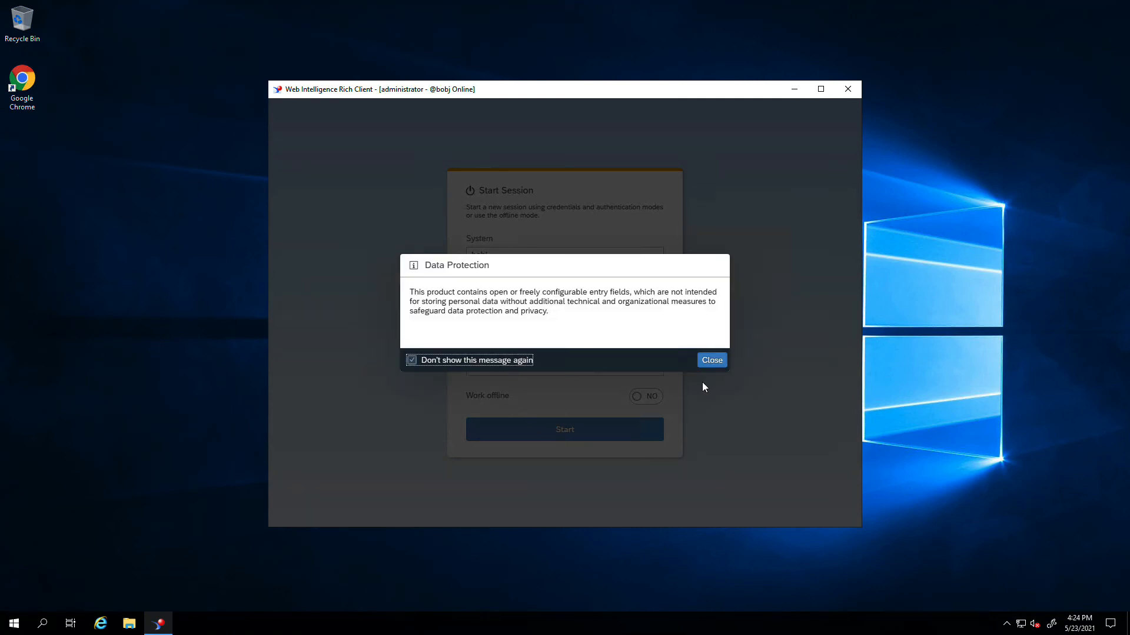
# - Dismiss the data protection notice, maximize the window, and create a new blank document
pyautogui.click(712, 362)
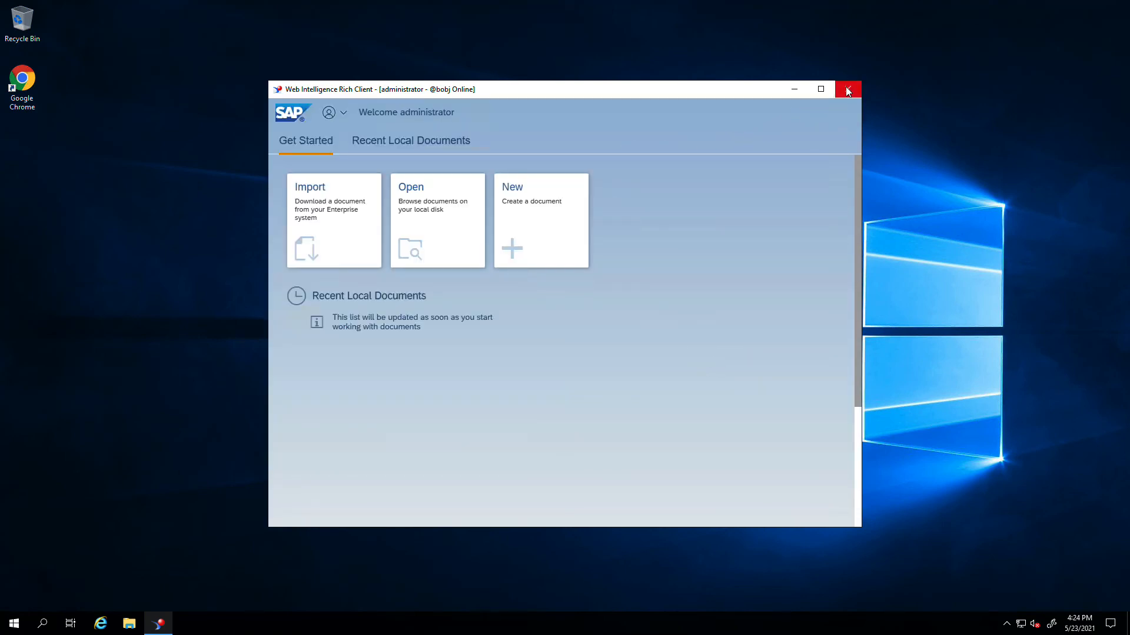
pyautogui.click(821, 89)
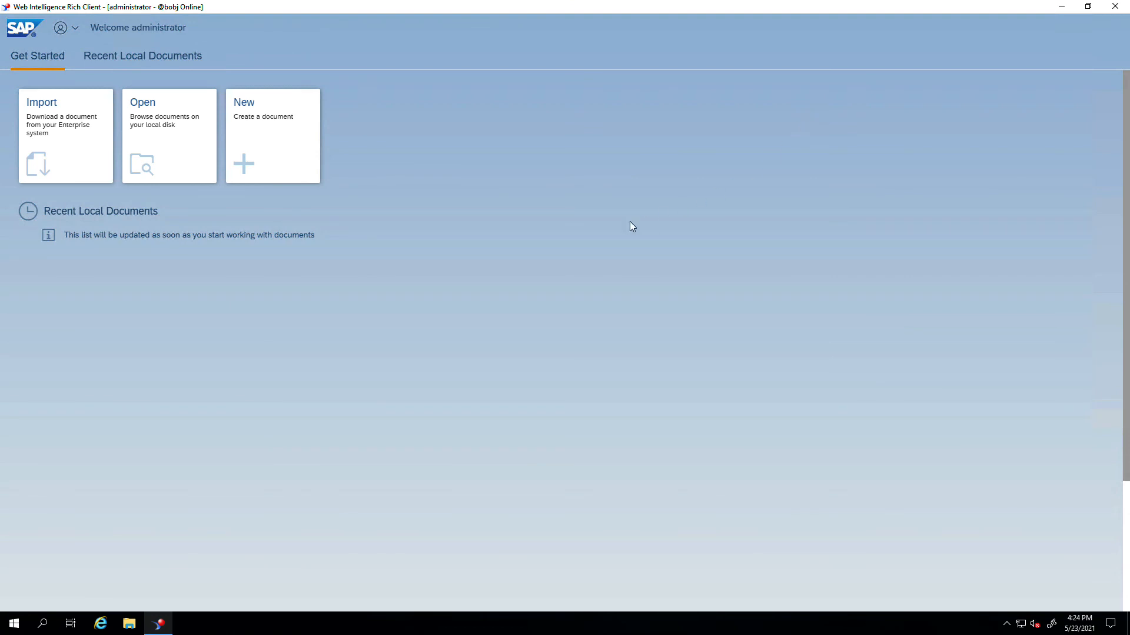
pyautogui.click(247, 164)
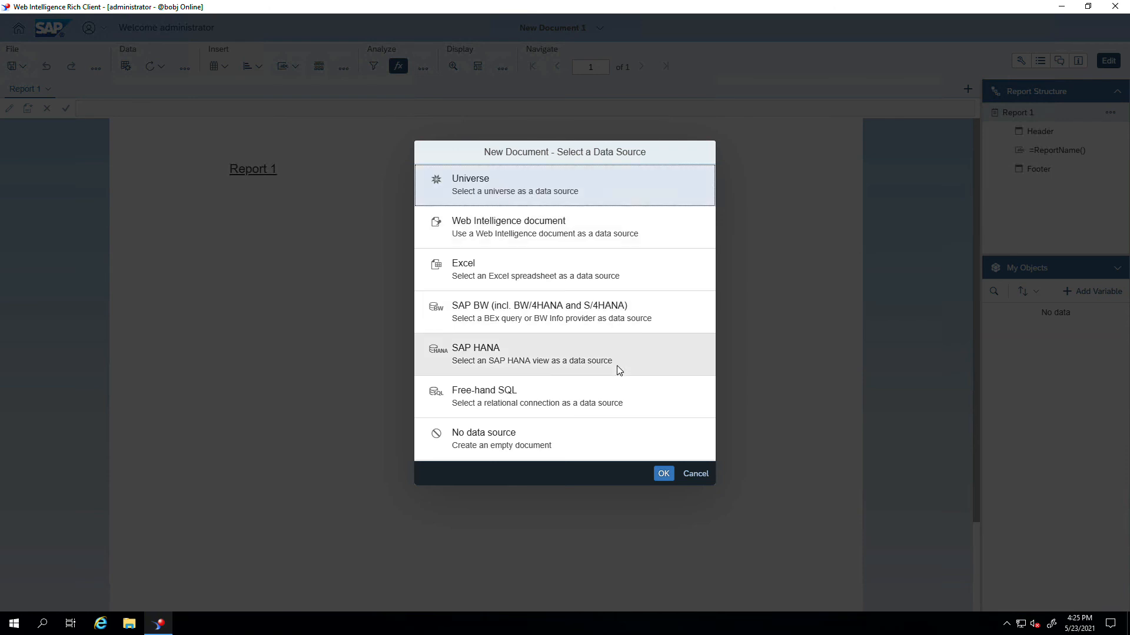
# - Choose Universe as the data source and select eFashion.unx for the query
pyautogui.click(661, 476)
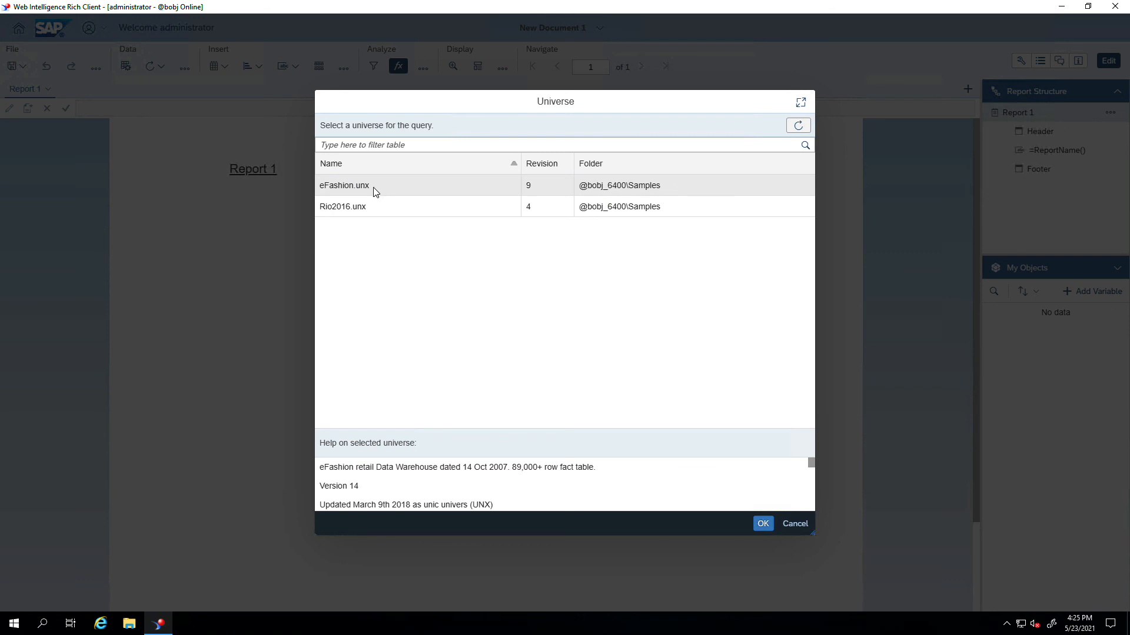
pyautogui.click(764, 529)
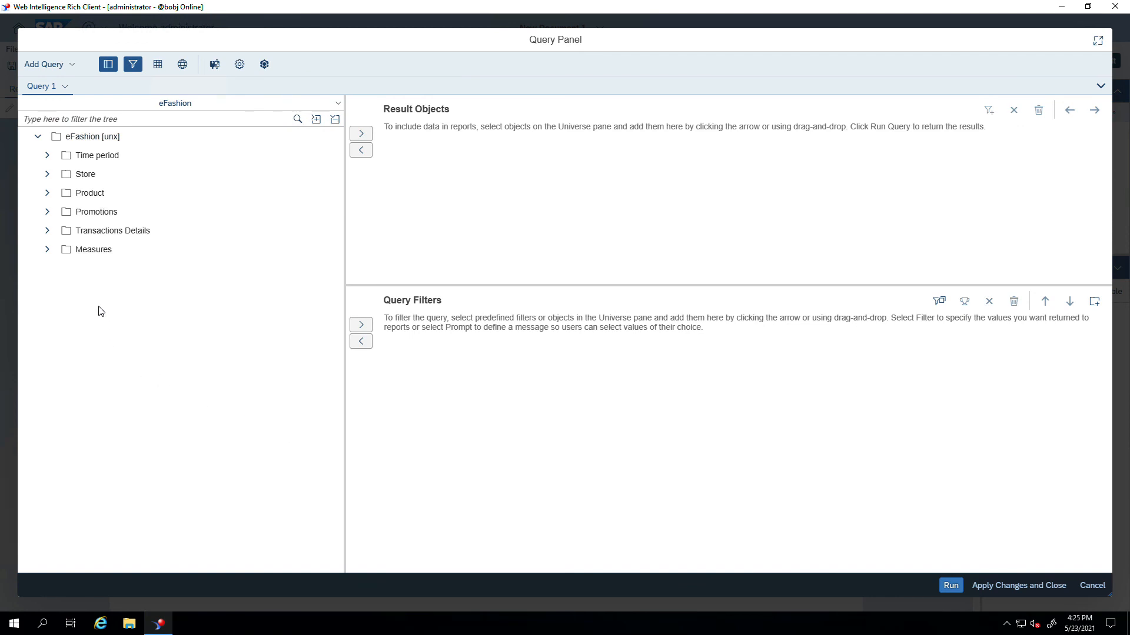
# - Put Year from Time period and Sales revenue from Measures in the result objects, then run the query
pyautogui.click(48, 155)
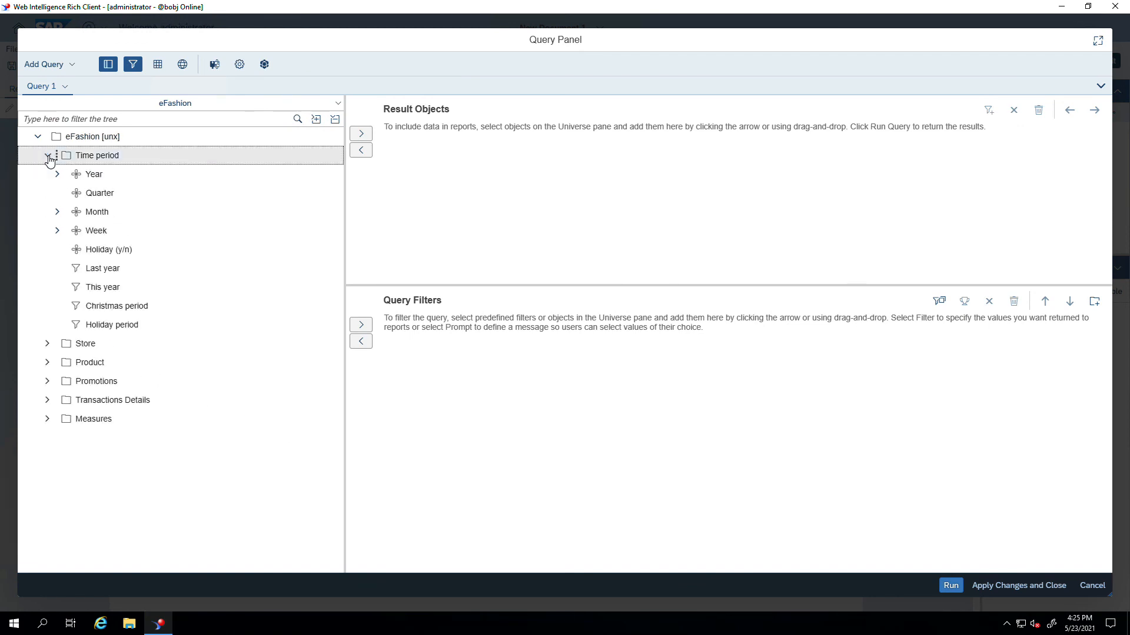
pyautogui.moveTo(93, 180); pyautogui.dragTo(487, 188)
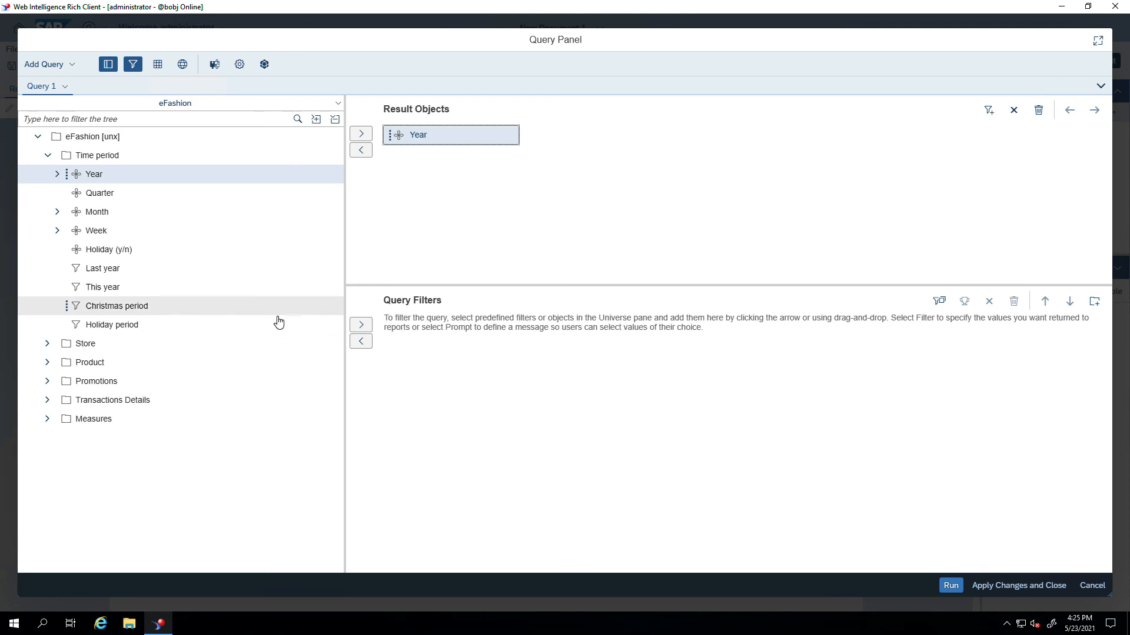
pyautogui.click(48, 419)
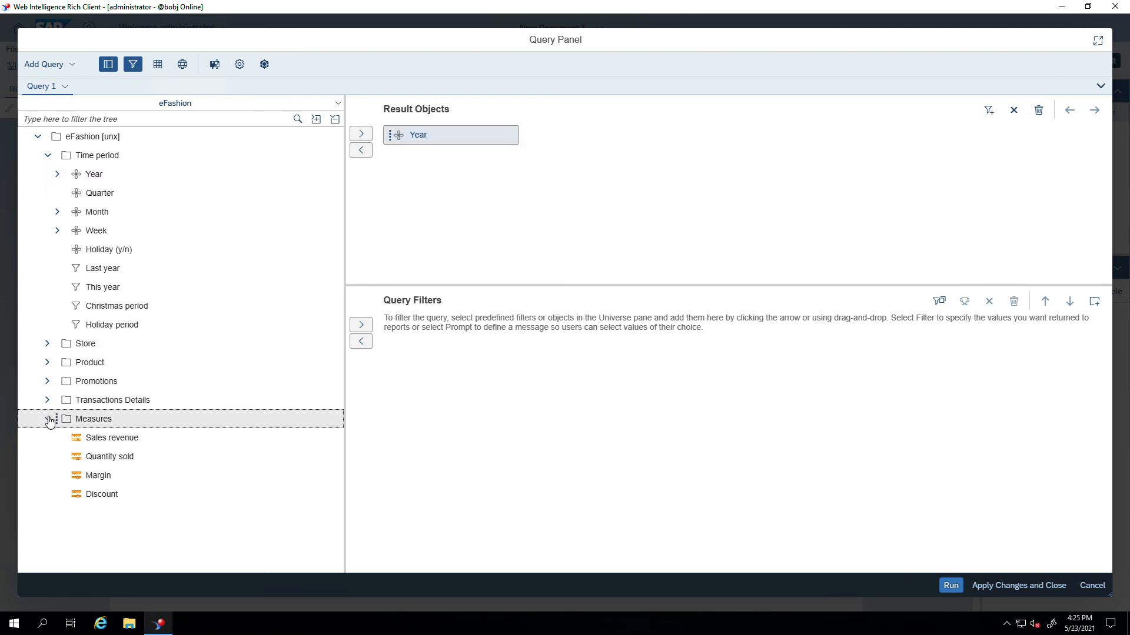
pyautogui.moveTo(98, 440); pyautogui.dragTo(628, 151)
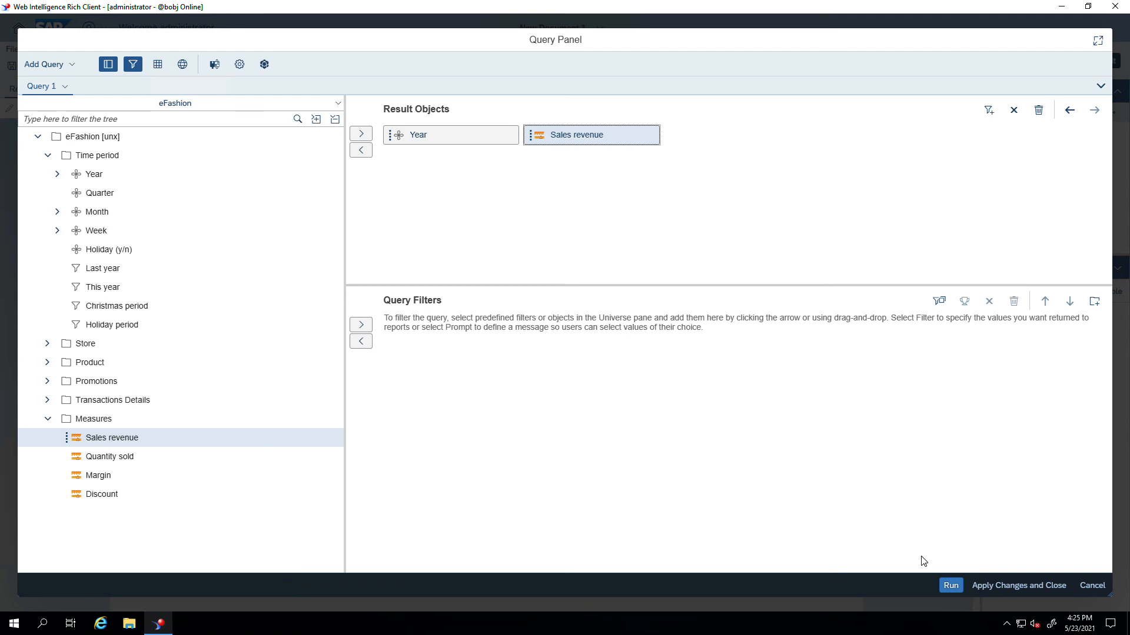
pyautogui.click(948, 587)
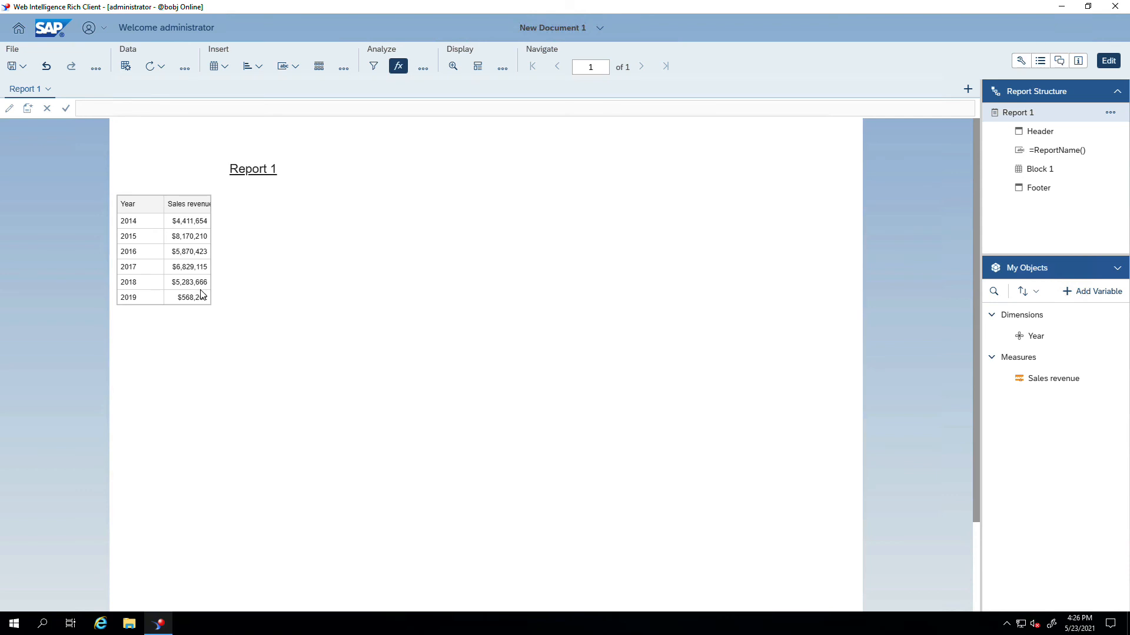
# - Close Web Intelligence Rich Client, choosing Leave in the quit confirmation
pyautogui.click(1115, 6)
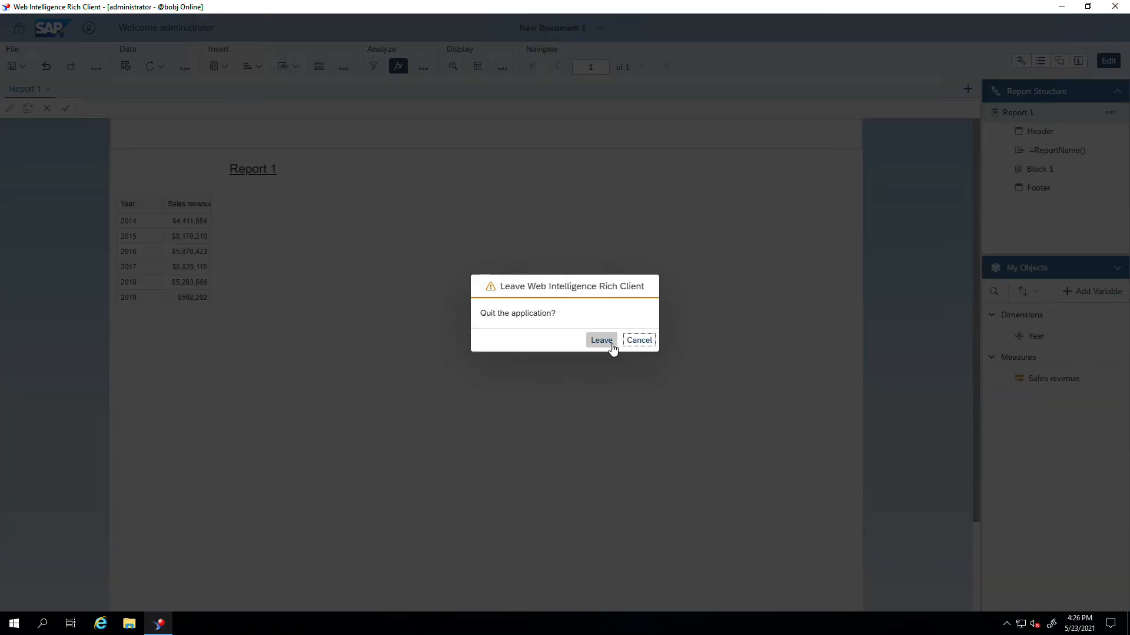
pyautogui.click(610, 344)
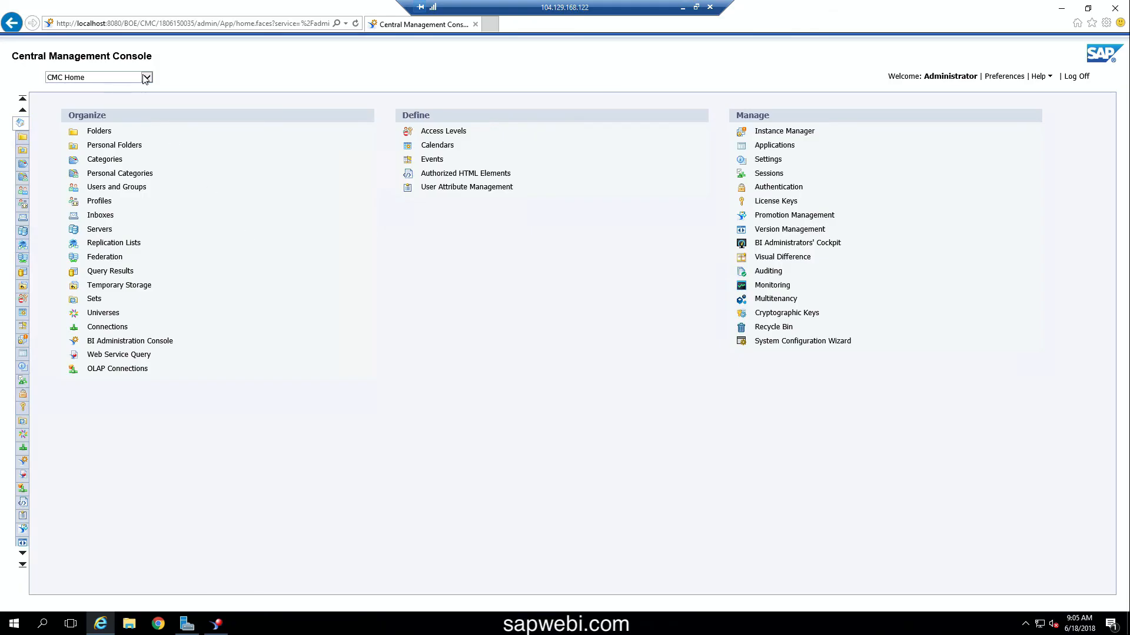
pyautogui.click(146, 78)
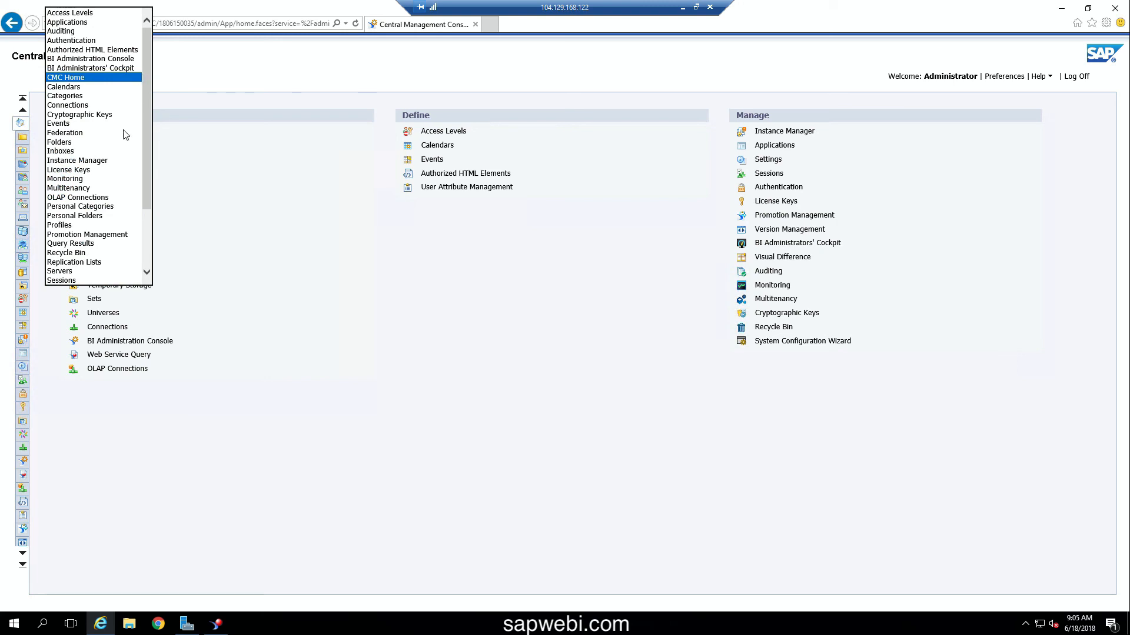
# - Switch the CMC to the License Keys page
pyautogui.click(85, 170)
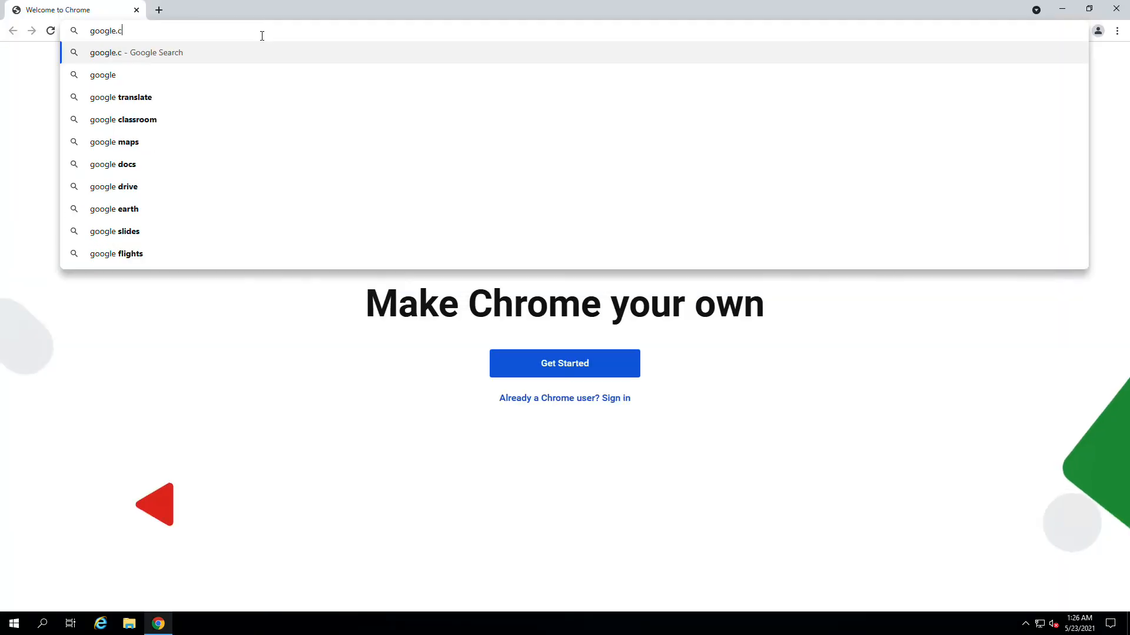
# - Search Google for 'bo edge edition' and open the SAP BusinessObjects BI Edge Edition result
pyautogui.press('Return')
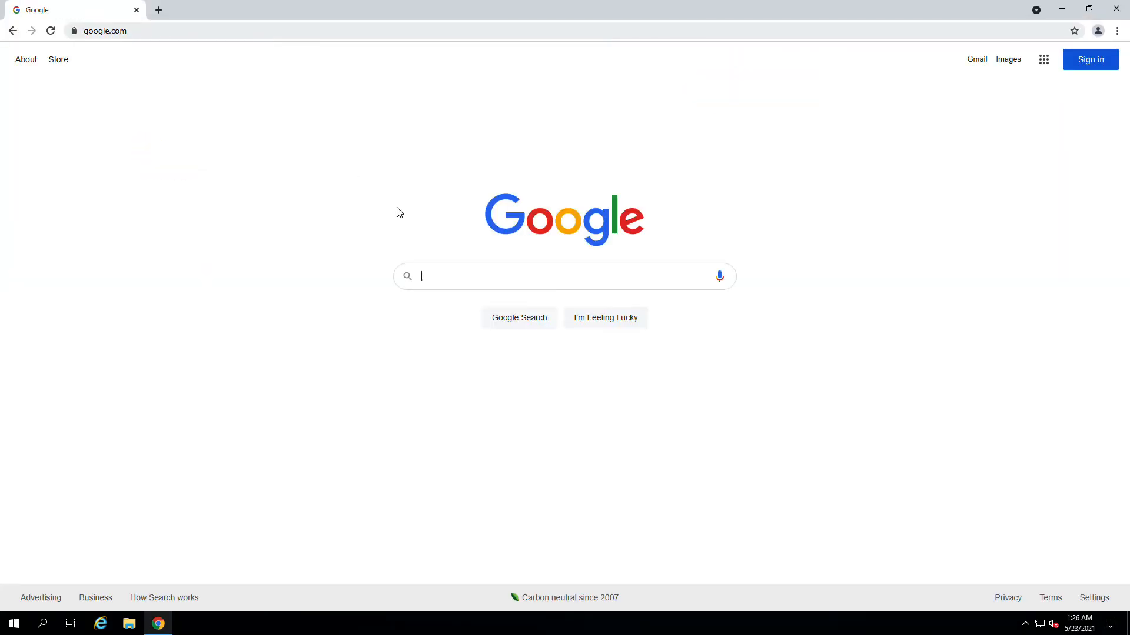
pyautogui.click(456, 286)
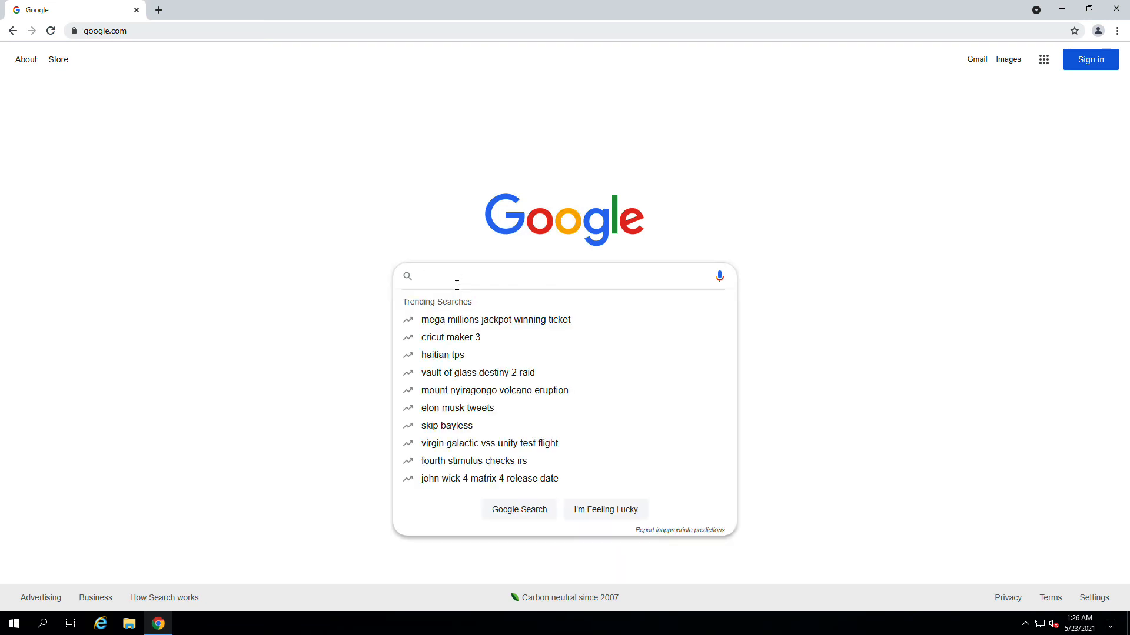
pyautogui.write('bp')
pyautogui.press('BackSpace')
pyautogui.write('o ')
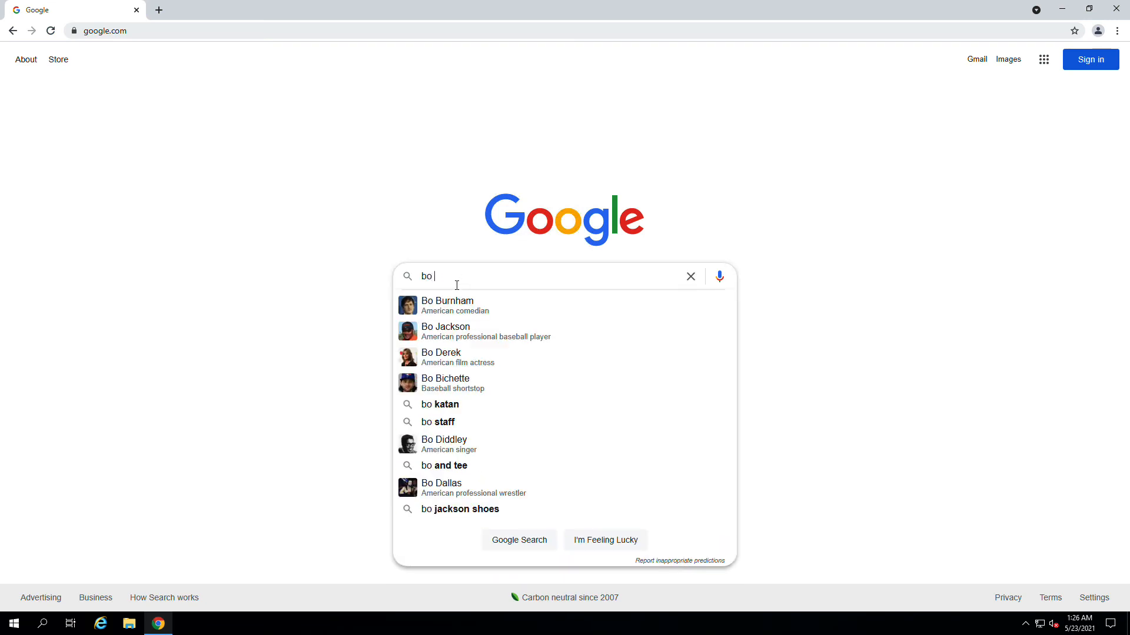
pyautogui.write('edge edition')
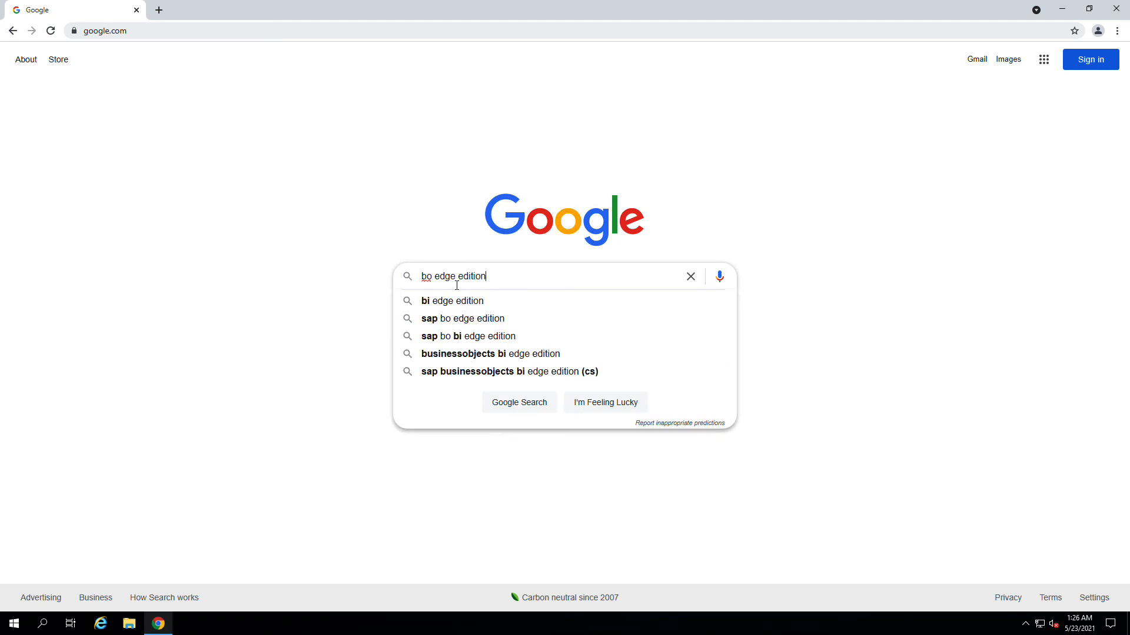
pyautogui.press('Return')
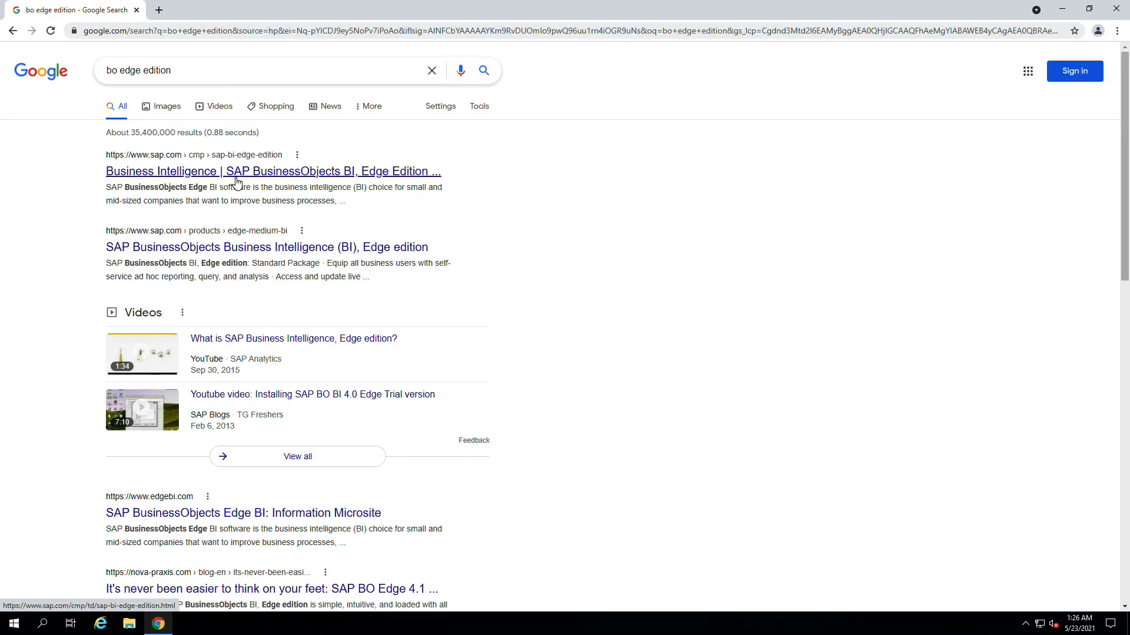
pyautogui.click(237, 183)
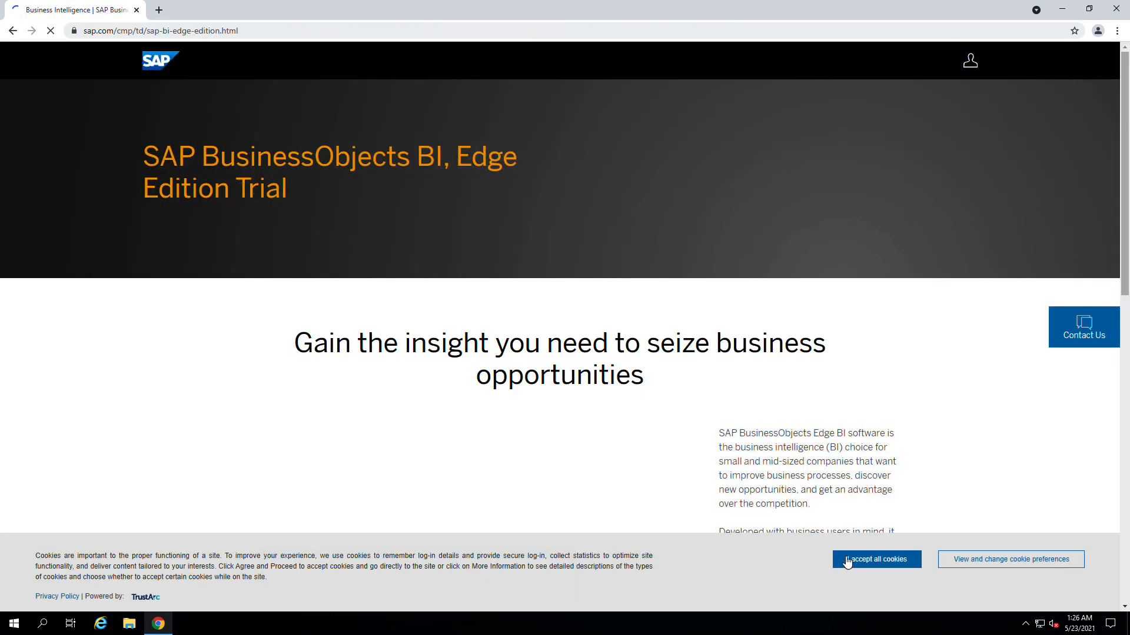
# - Accept the SAP site's cookies and open the Register for Free trial form
pyautogui.click(845, 559)
pyautogui.scroll(-8, 737, 438)
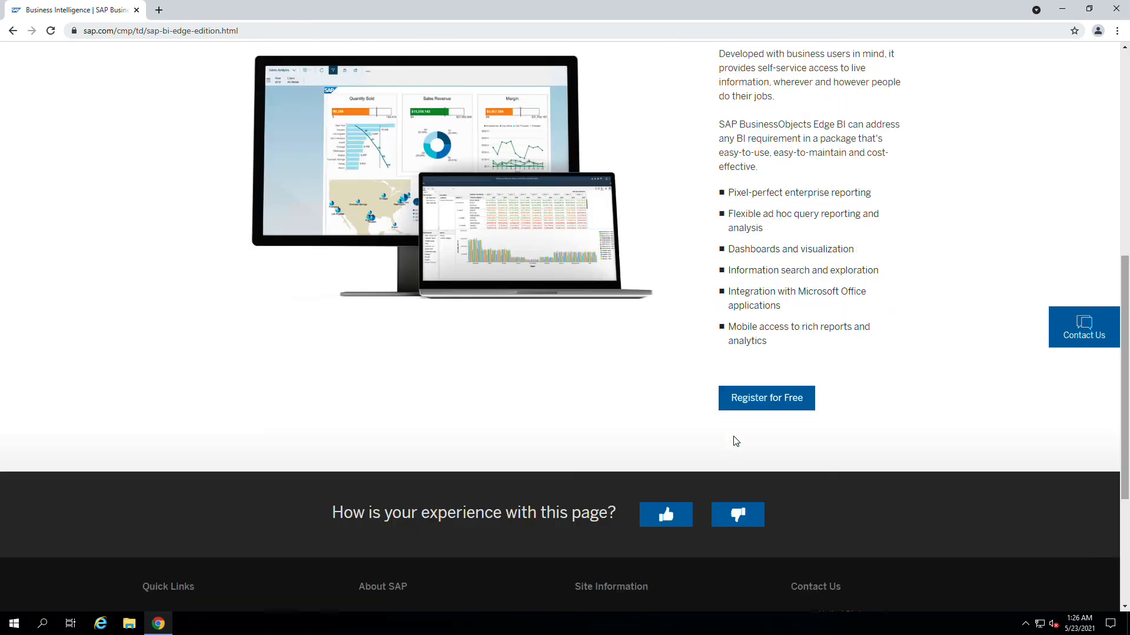
pyautogui.click(776, 406)
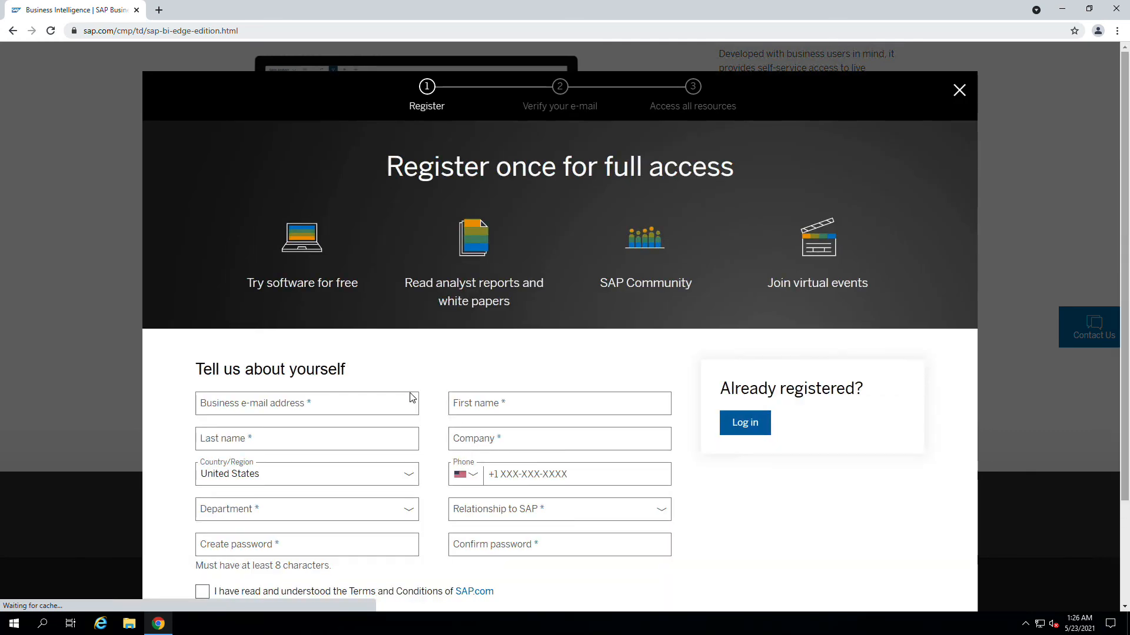
pyautogui.scroll(-1, 392, 391)
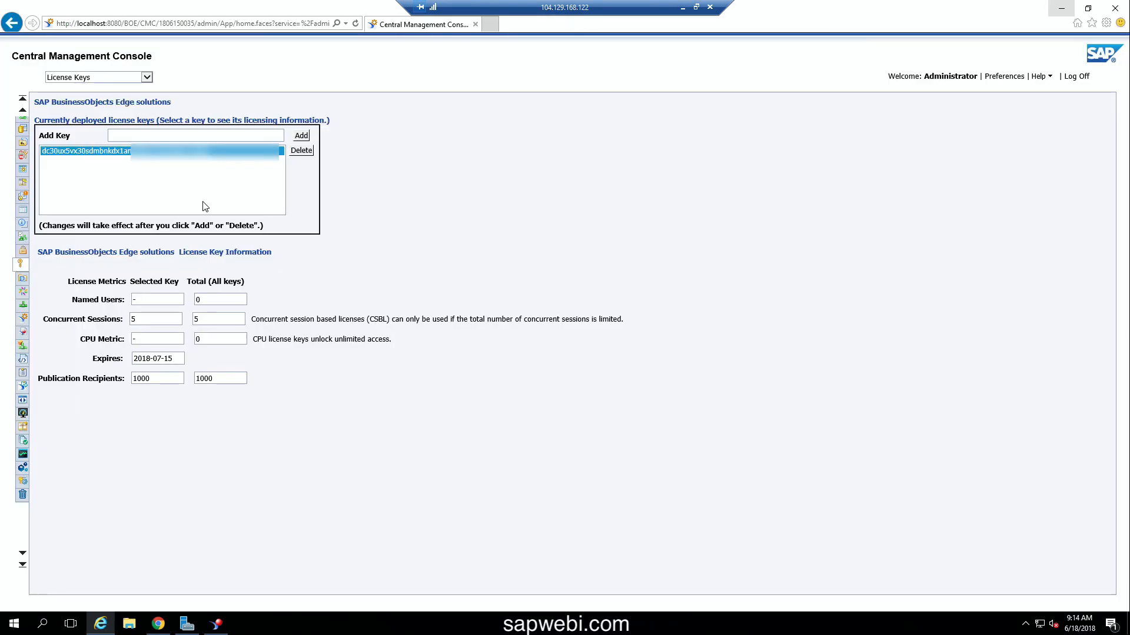
# - Delete the deployed license key and copy its key text from the notice
pyautogui.click(299, 152)
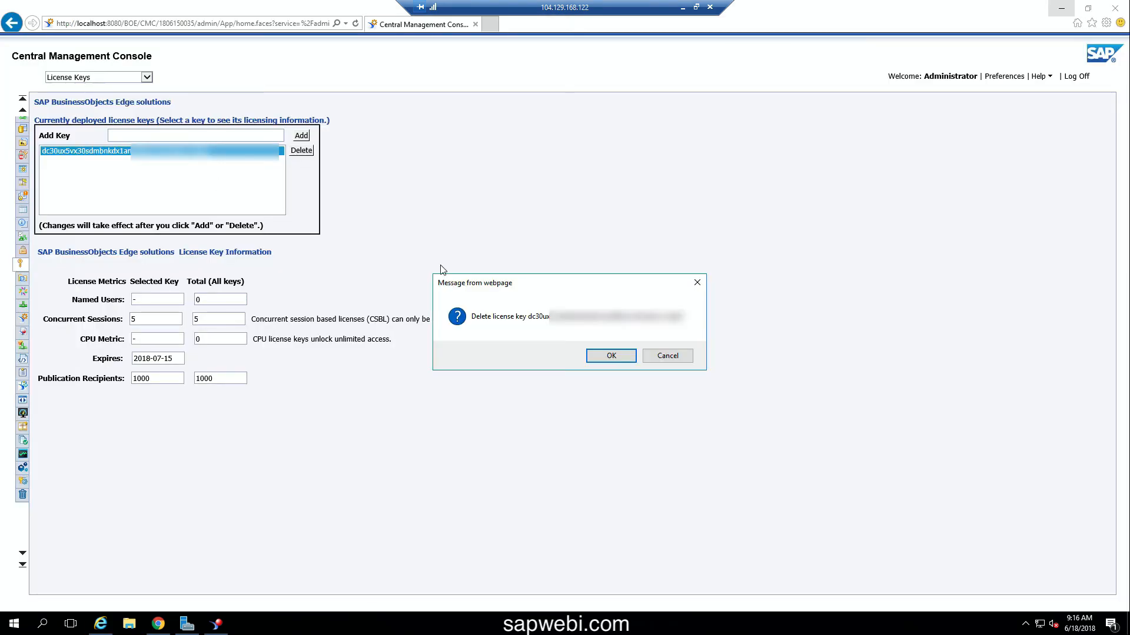
pyautogui.click(610, 356)
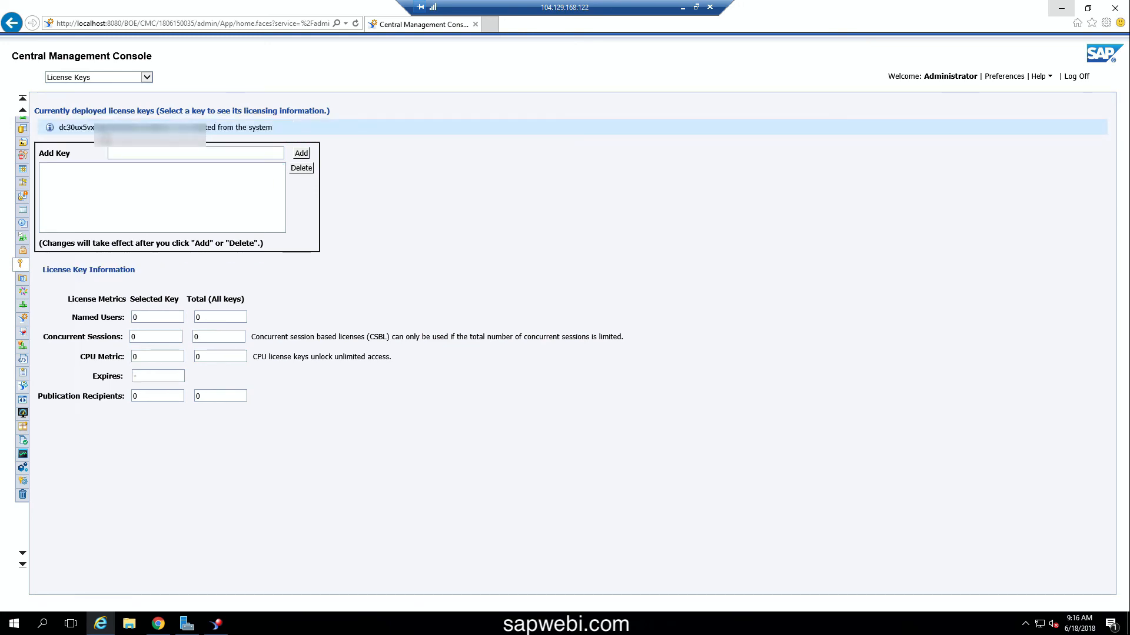
pyautogui.doubleClick(103, 130)
pyautogui.hotkey('ctrl', 'c')
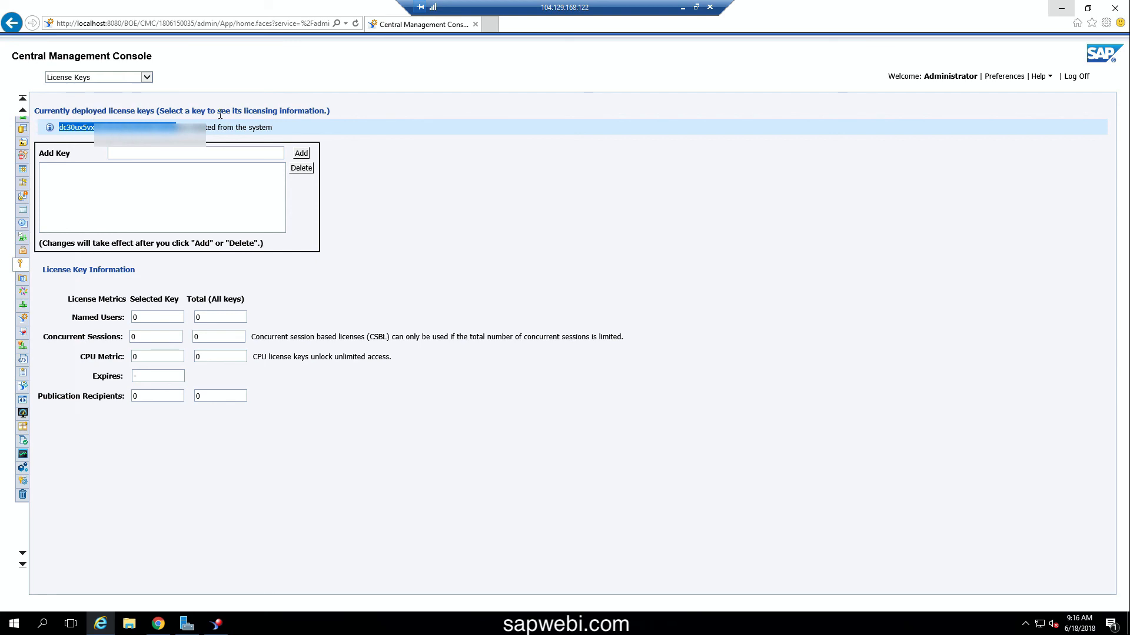
# - Paste the copied license key into Add Key and add it back
pyautogui.click(241, 150)
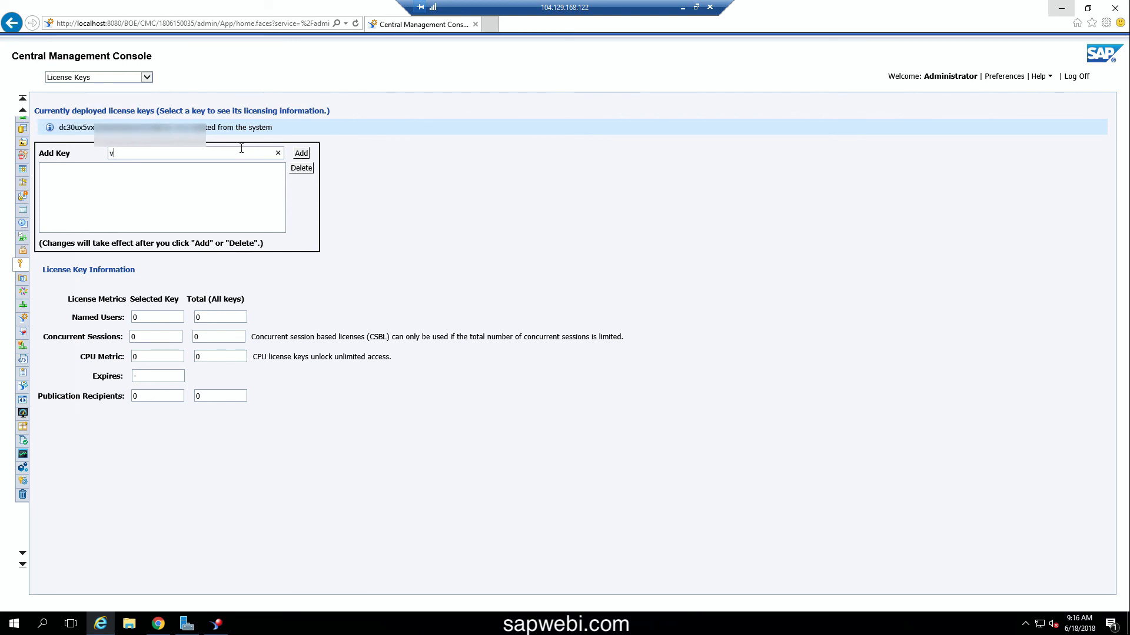
pyautogui.write('v')
pyautogui.press('BackSpace')
pyautogui.hotkey('ctrl', 'v')
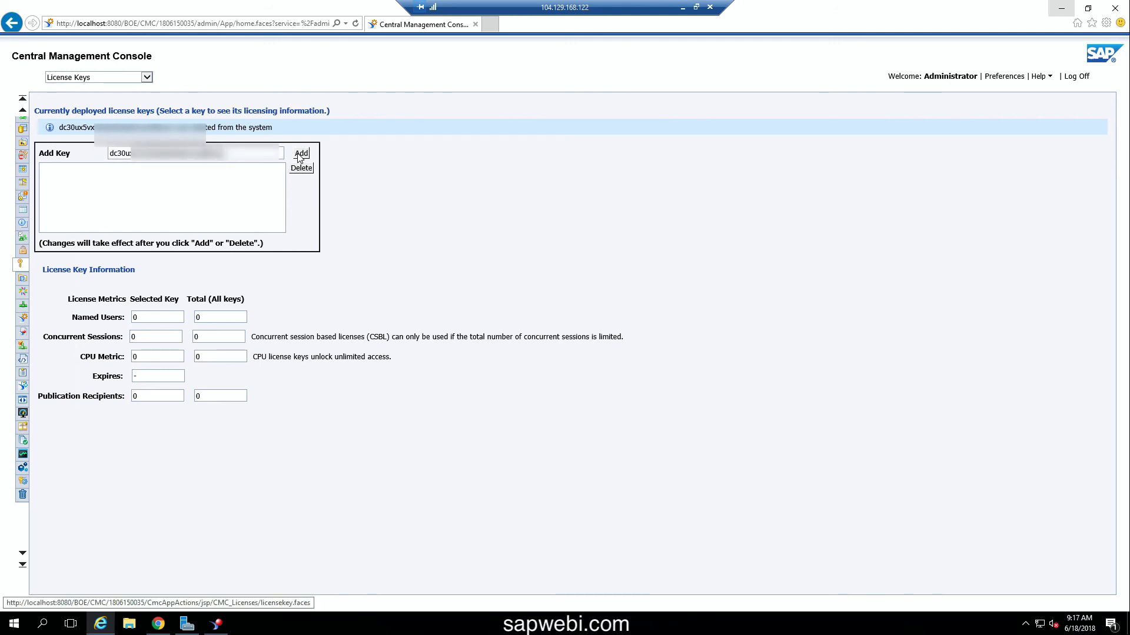
pyautogui.click(299, 156)
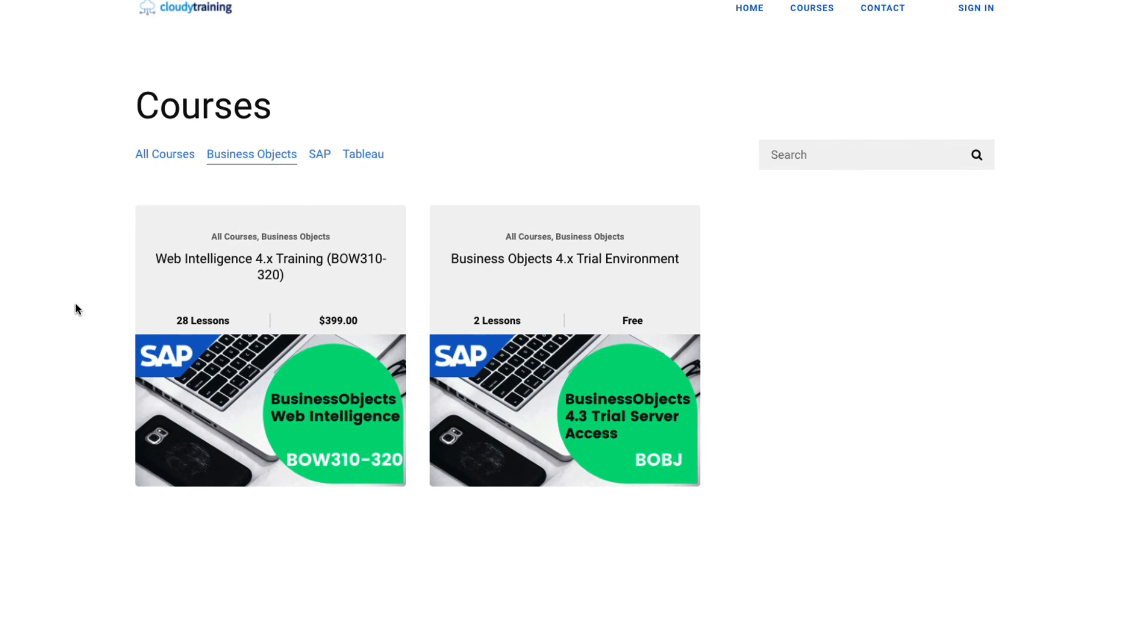
# - Open the Web Intelligence 4.x Training (BOW310-320) course and scroll down to its Video Exercises curriculum
pyautogui.click(265, 377)
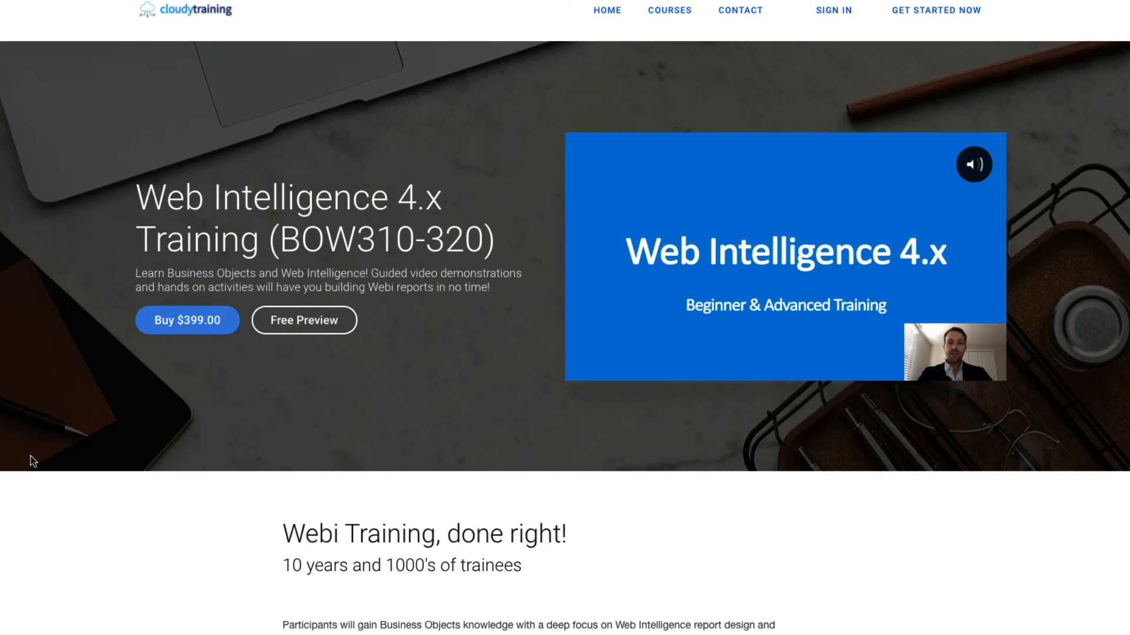
pyautogui.scroll(-1, 31, 457)
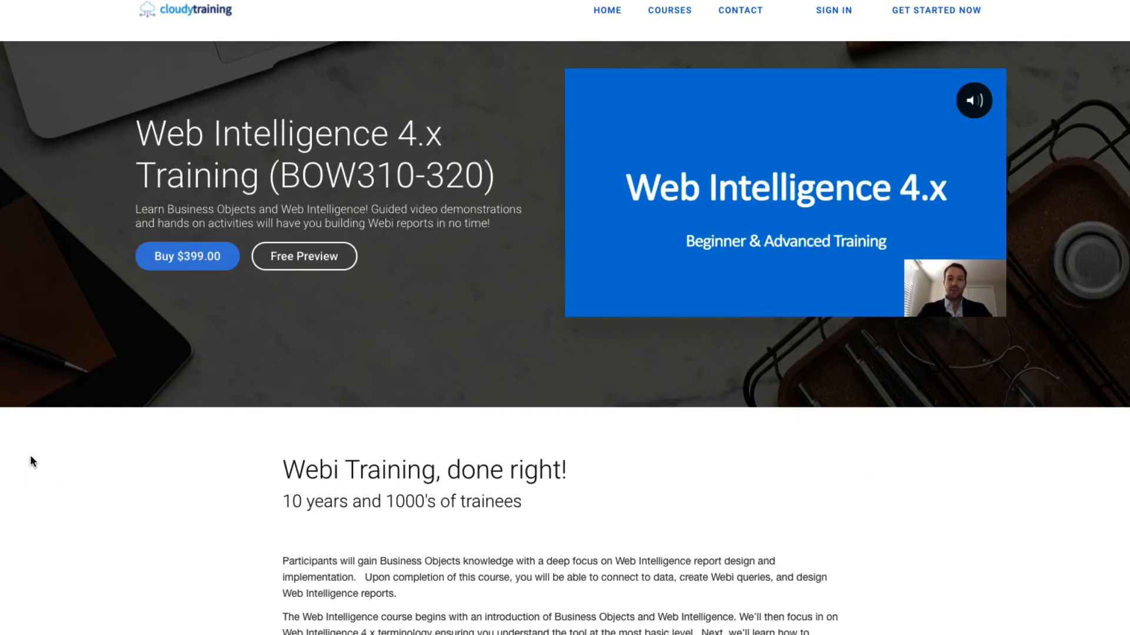
pyautogui.scroll(-7, 30, 457)
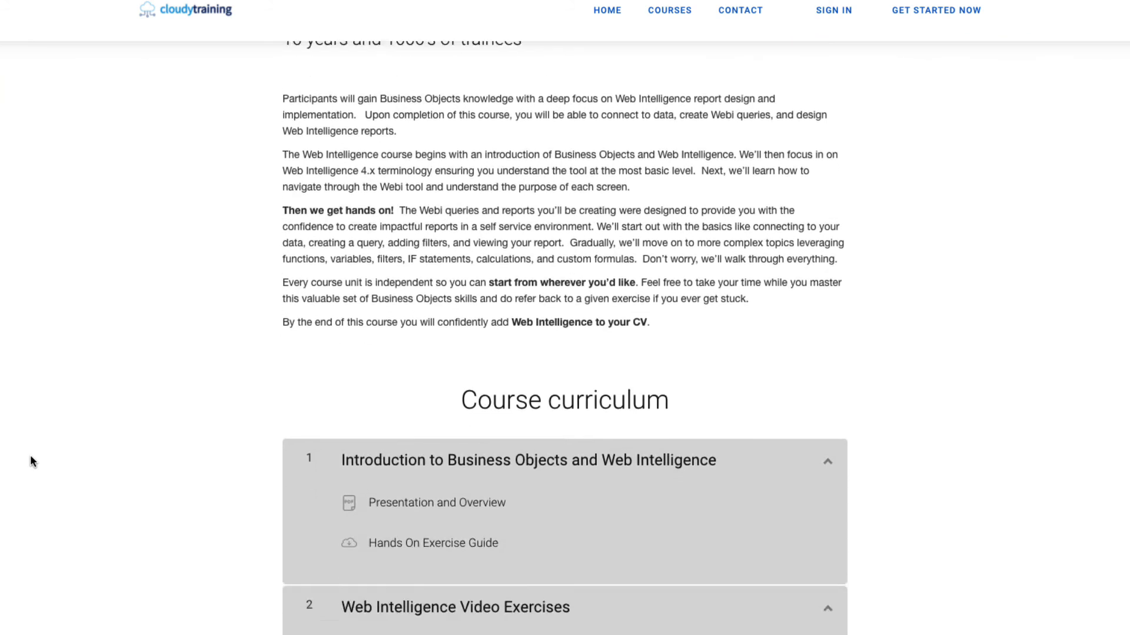
pyautogui.scroll(-7, 30, 456)
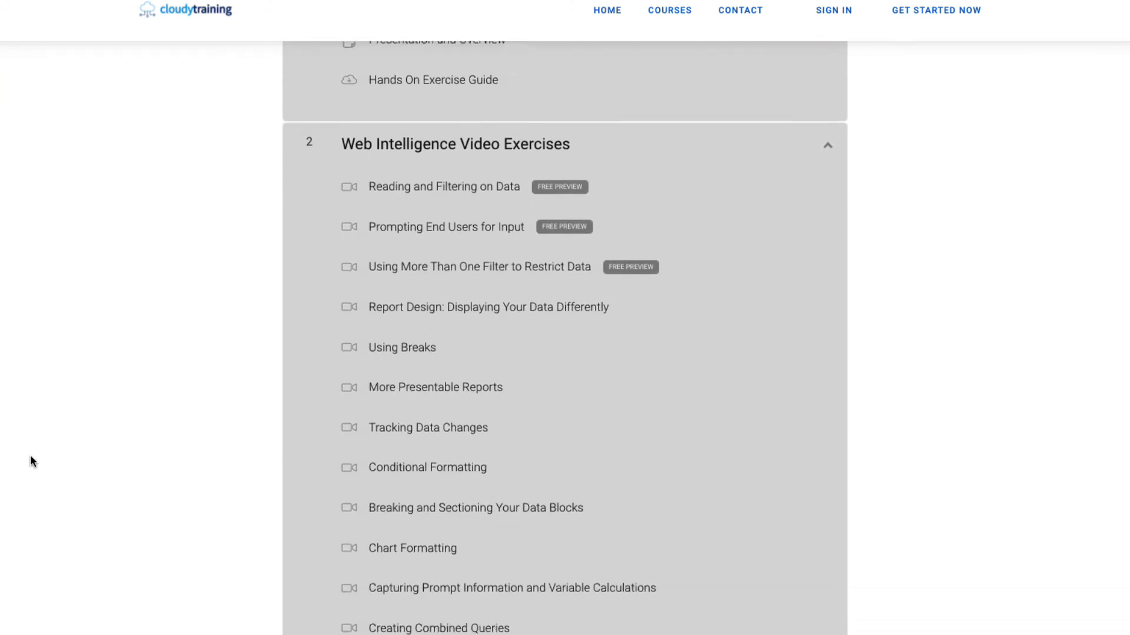
pyautogui.scroll(-11, 30, 457)
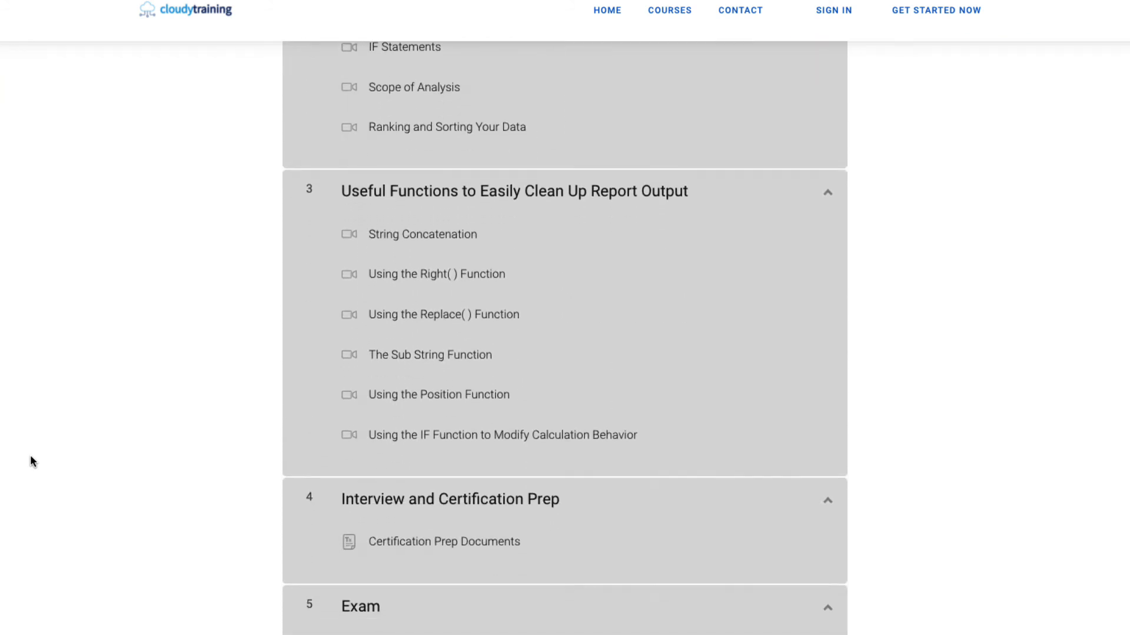